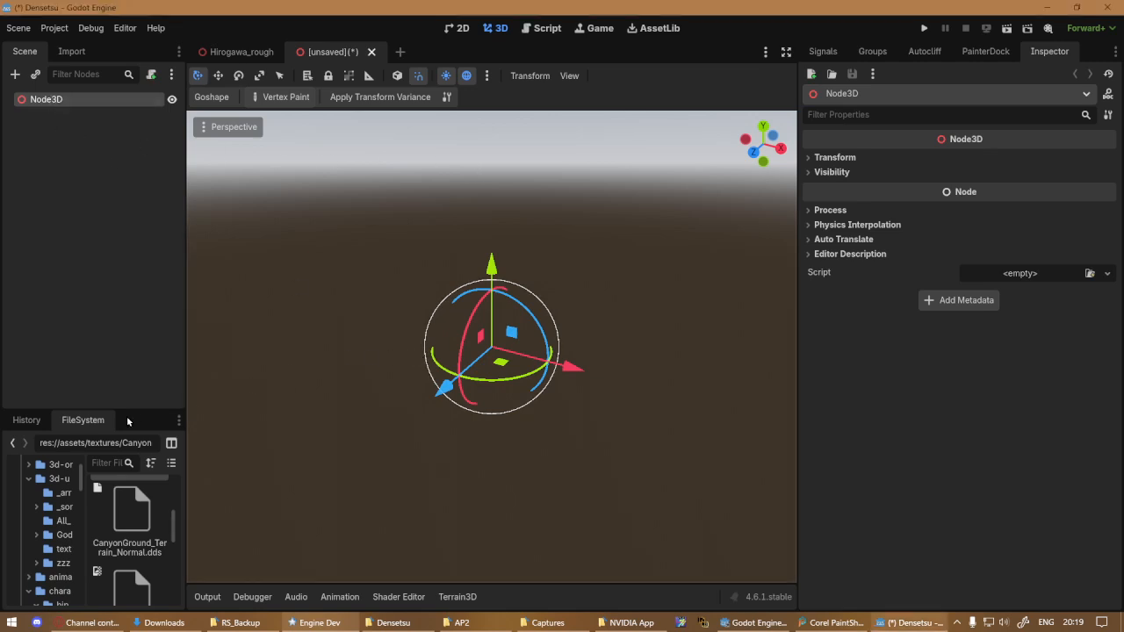
Enlarge the FileSystem dock in both height and width.
left_click_drag(120, 408, 132, 308)
left_click_drag(185, 376, 230, 365)
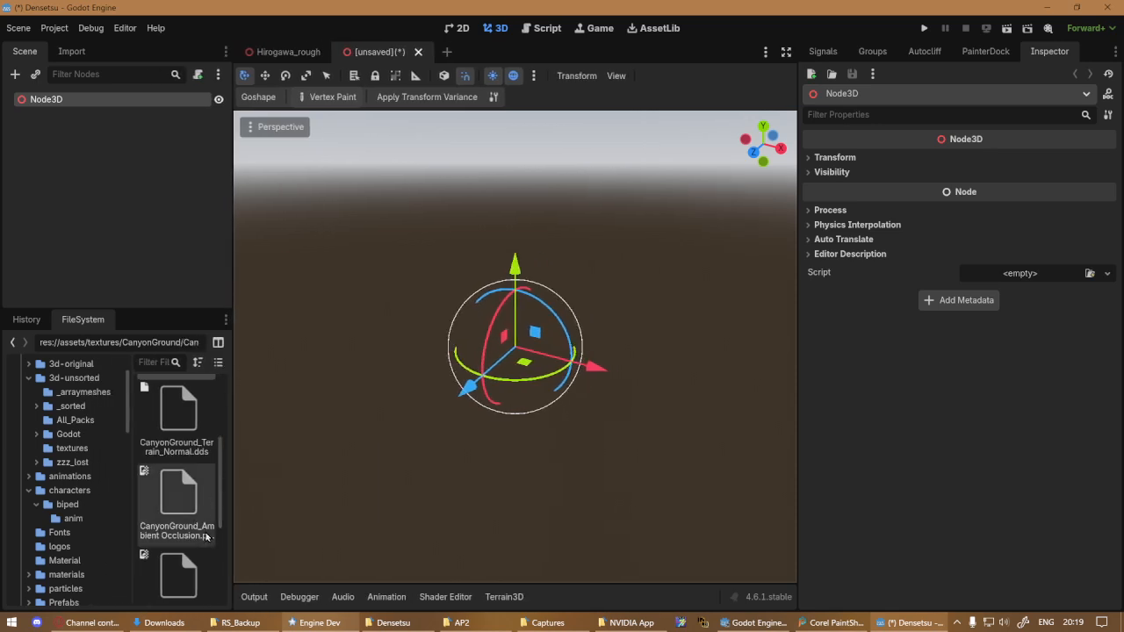
mouse_move(152, 501)
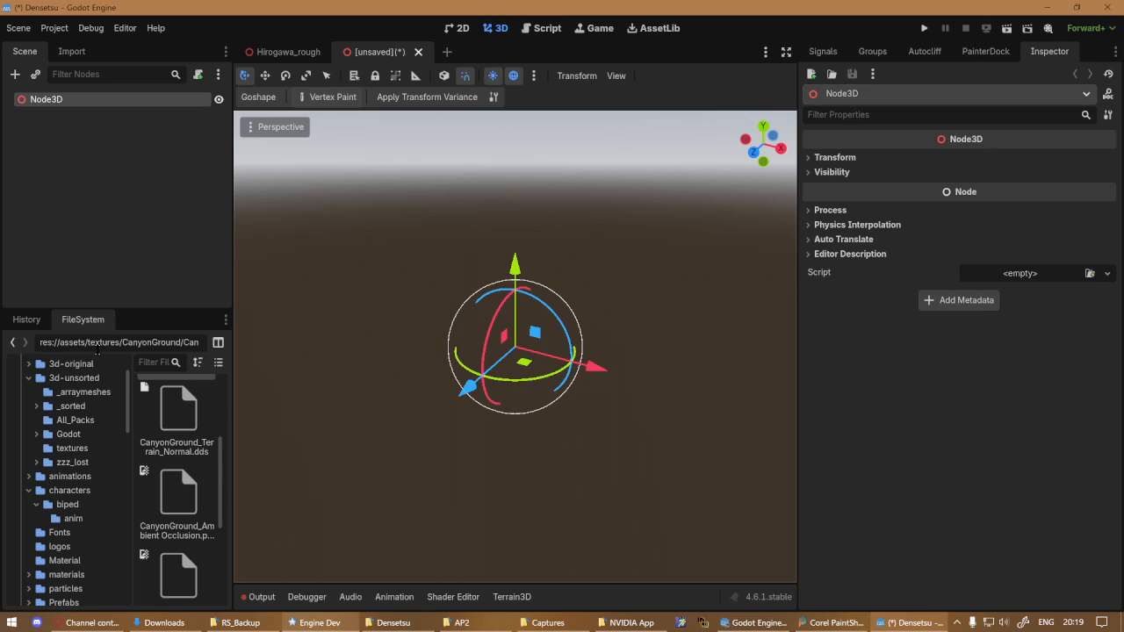
right_click(137, 98)
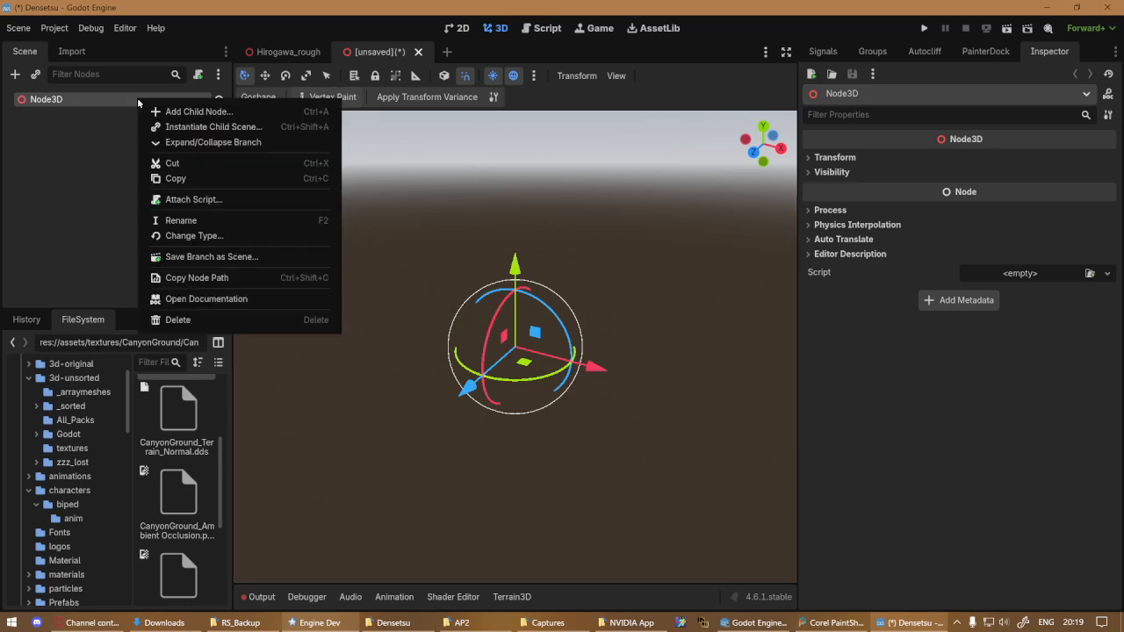
left_click(84, 161)
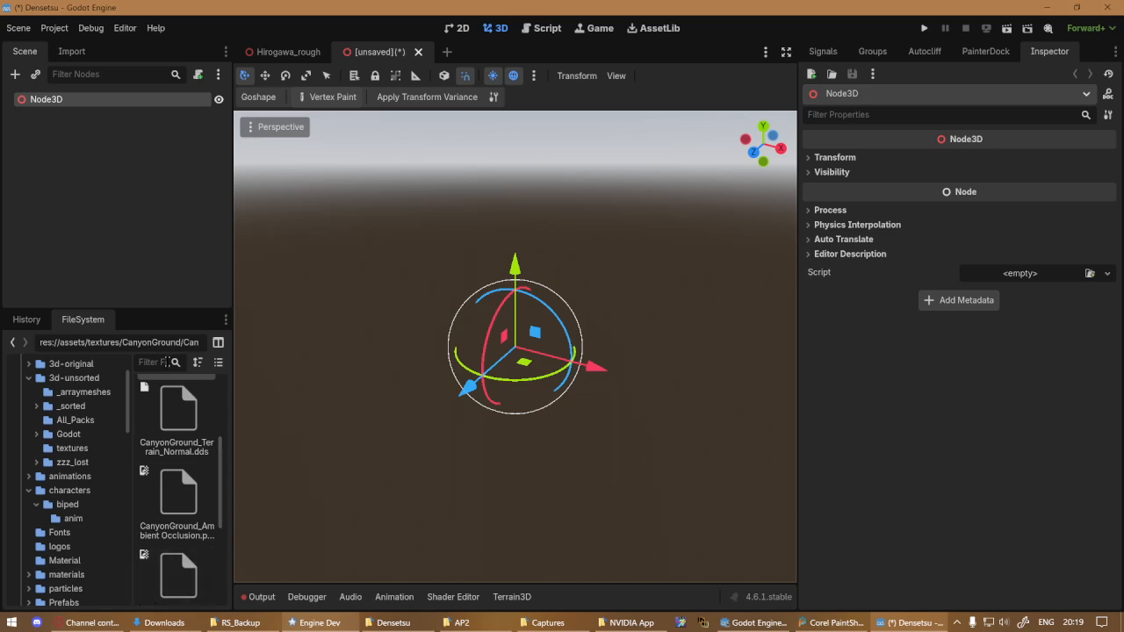
Browse the _arraymeshes and _sorted folders under 3d-unsorted for available 3D assets.
left_click(83, 392)
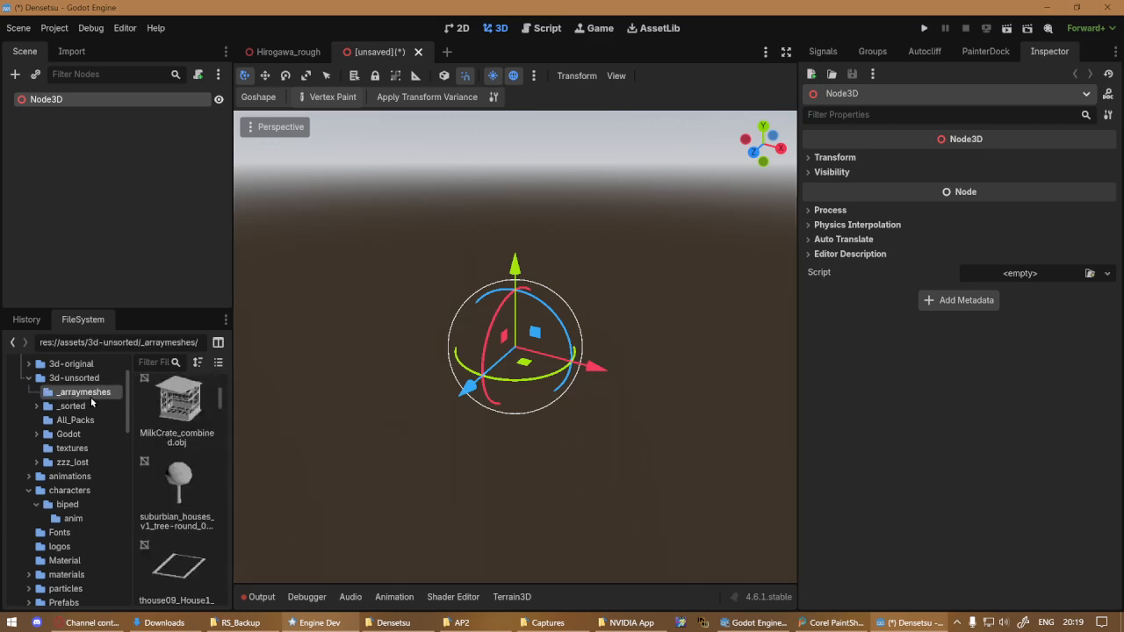
scroll(184, 498, "up", 6)
scroll(188, 498, "down", 16)
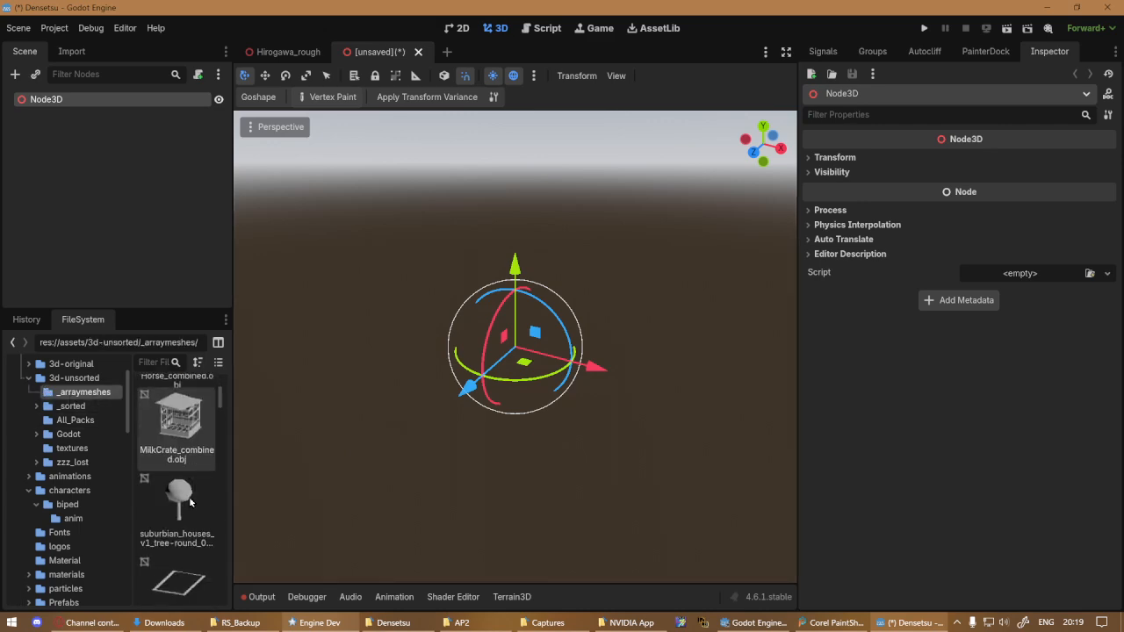
scroll(190, 502, "down", 5)
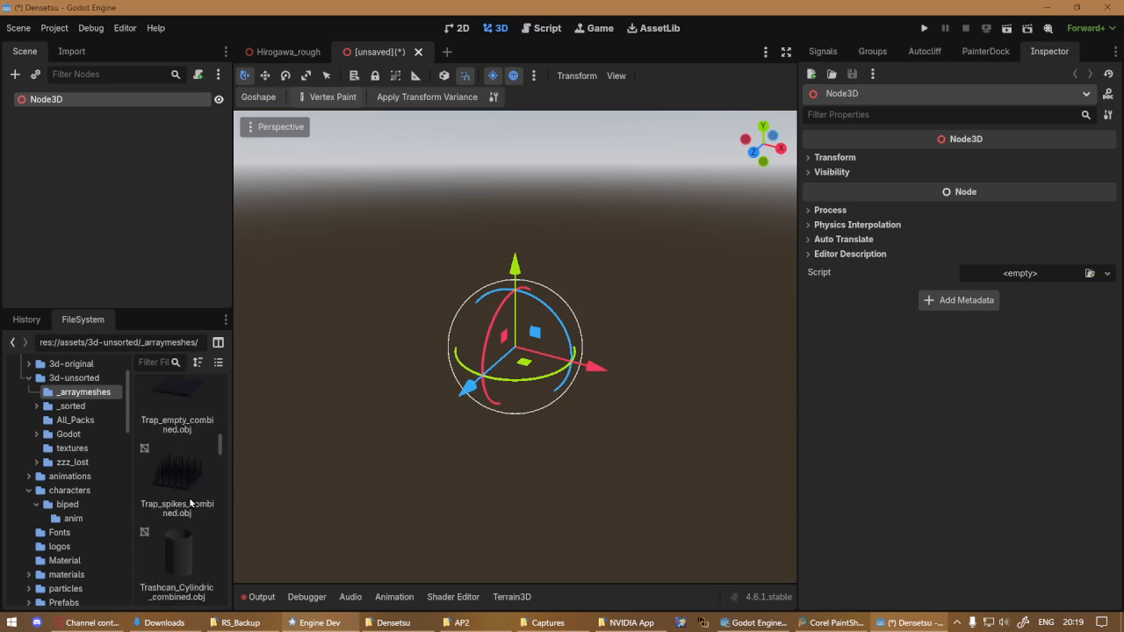
scroll(190, 502, "down", 1)
scroll(190, 503, "down", 6)
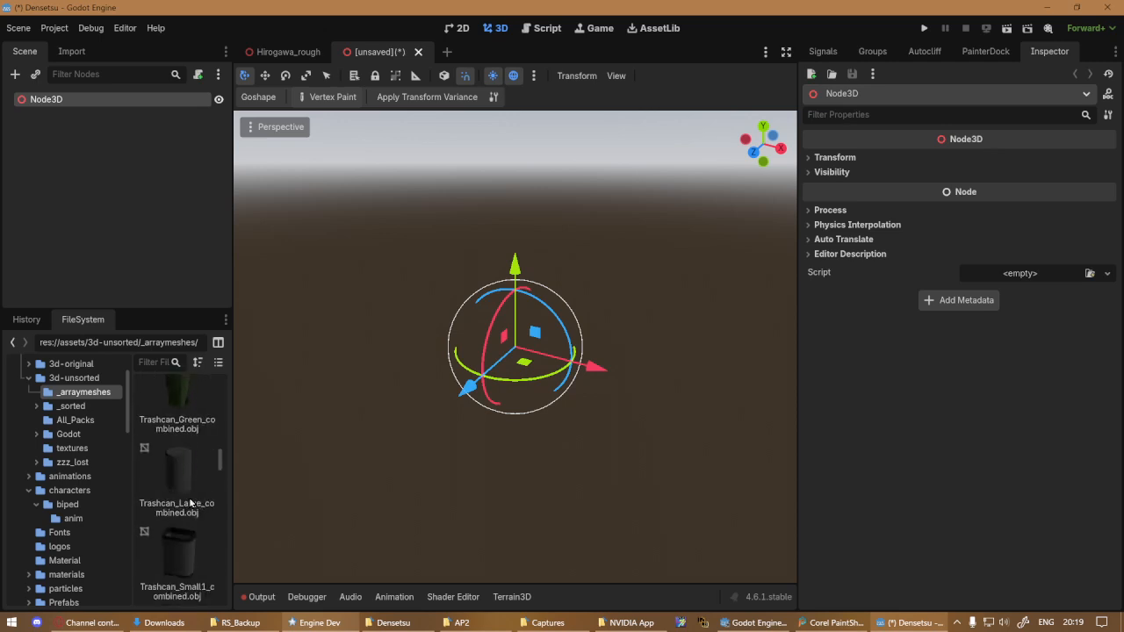
scroll(190, 502, "down", 1)
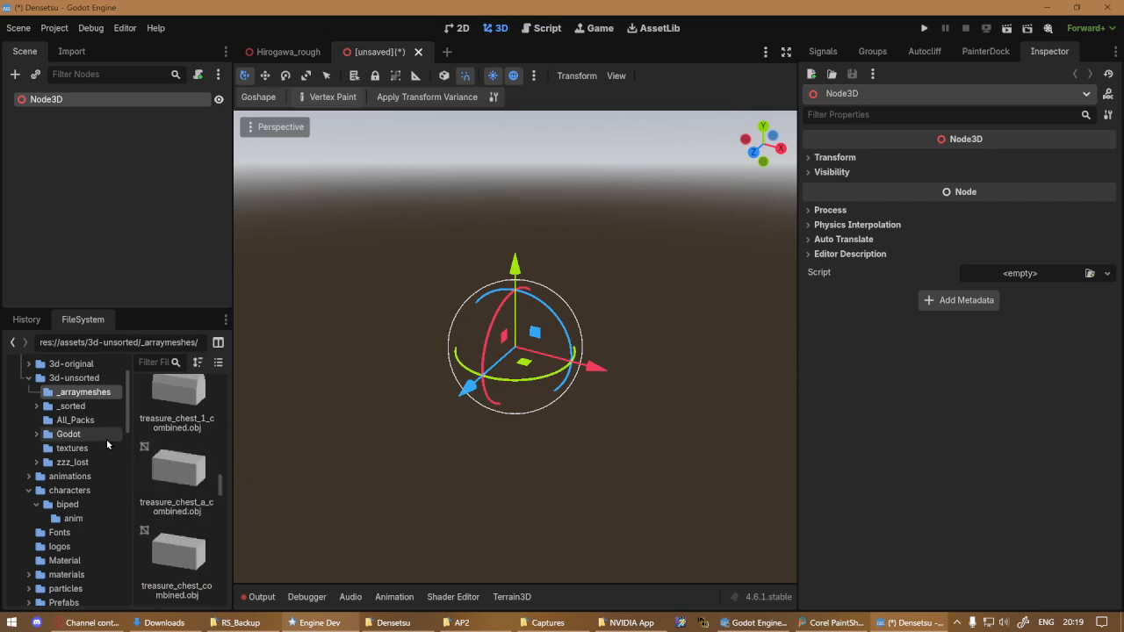
left_click(70, 405)
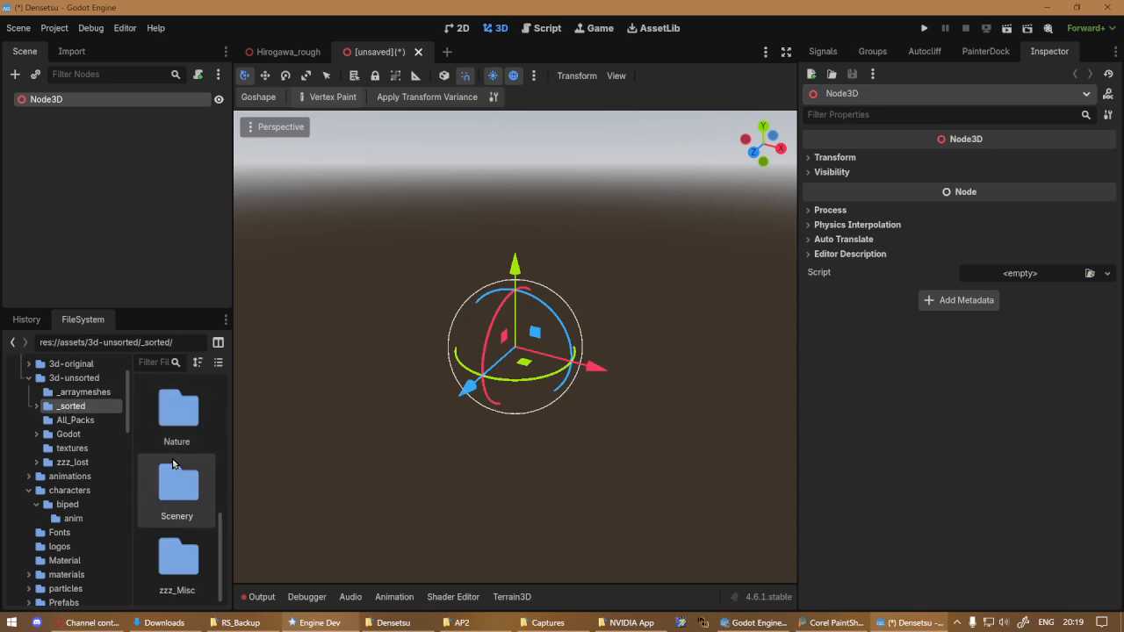
scroll(173, 463, "up", 6)
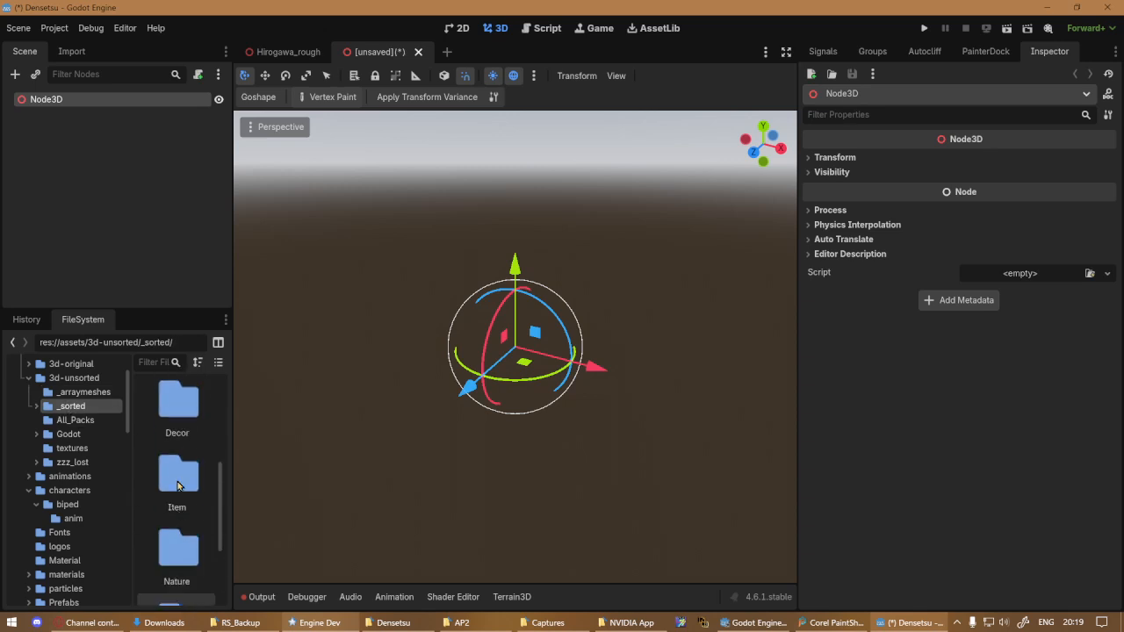
left_click(165, 358)
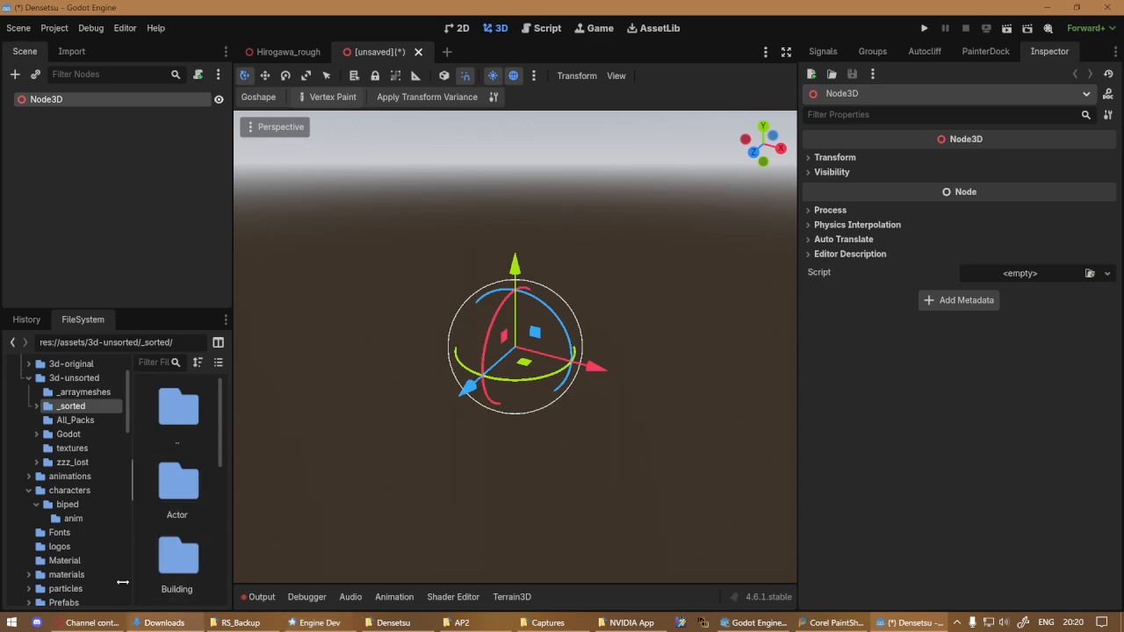
Add a StaticBody3D as a child of the root Node3D.
right_click(93, 99)
left_click(135, 111)
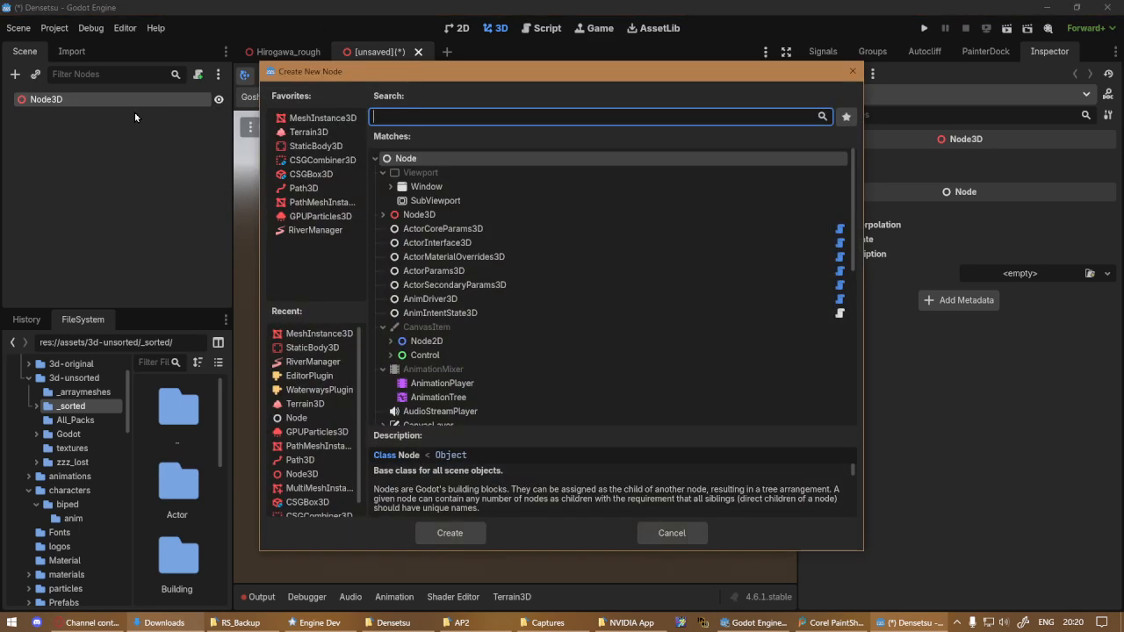
double_click(316, 145)
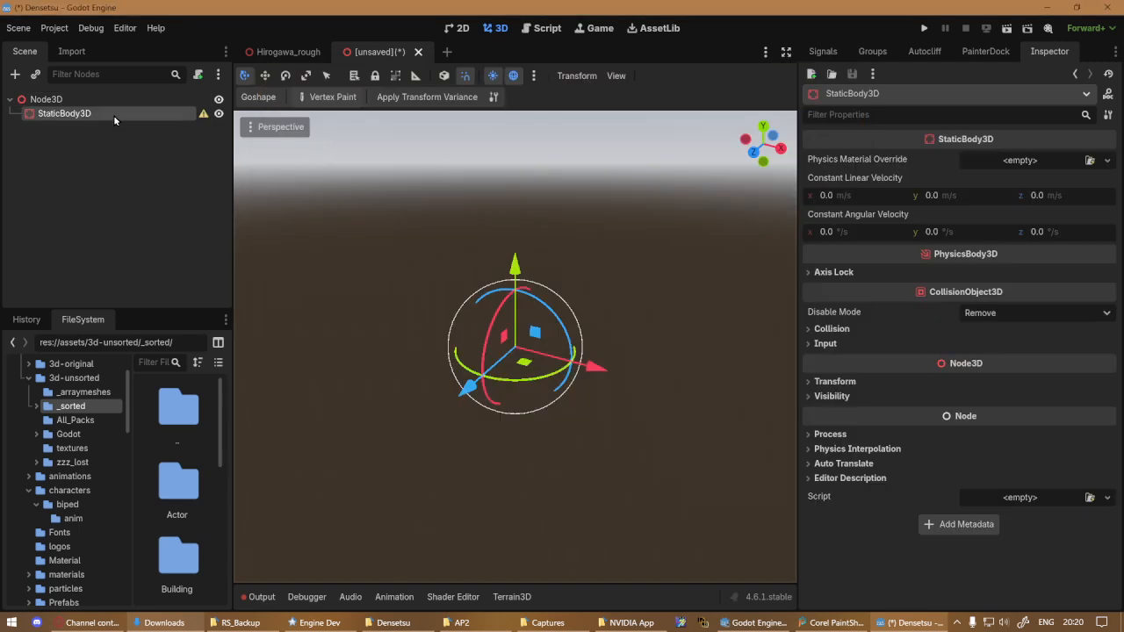
Add a MeshInstance3D as a child of the StaticBody3D.
right_click(114, 114)
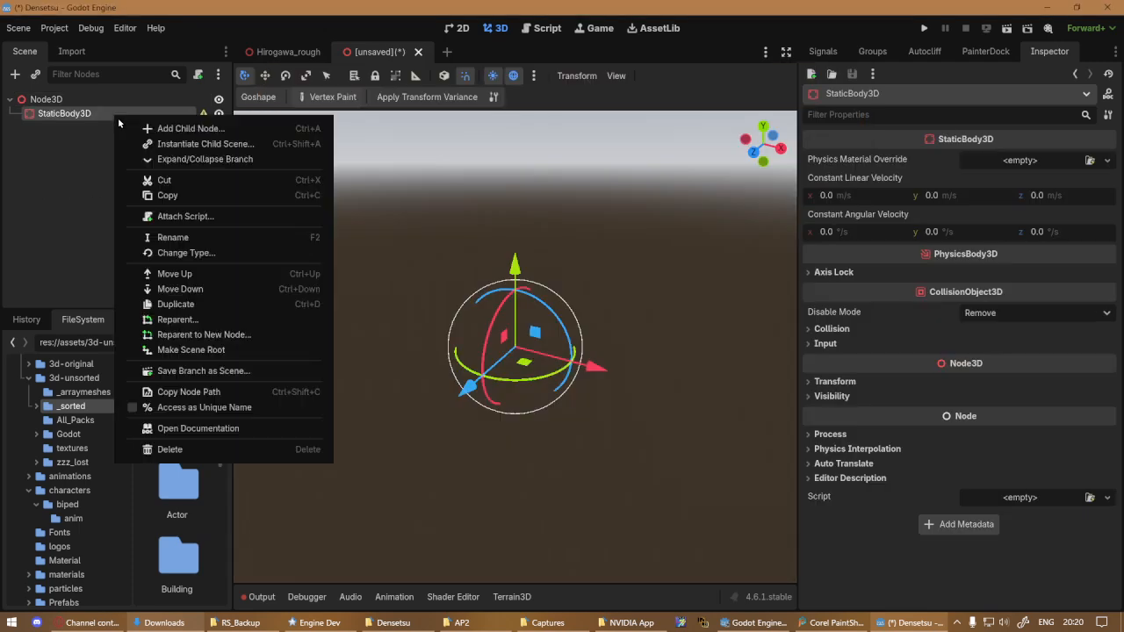
left_click(270, 128)
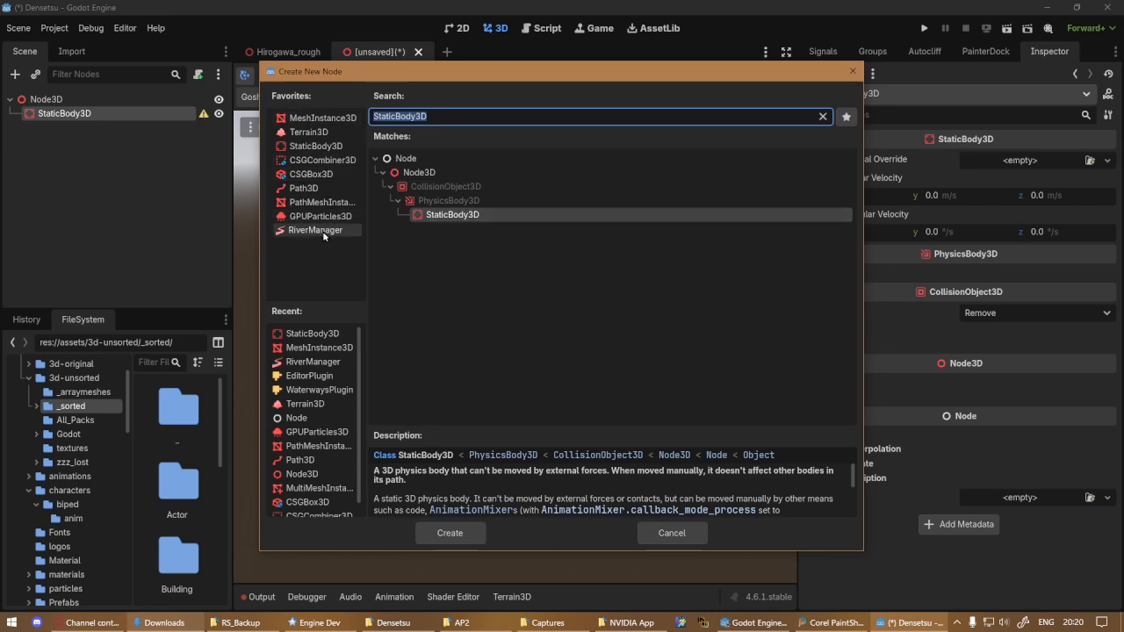
left_click_drag(481, 117, 386, 115)
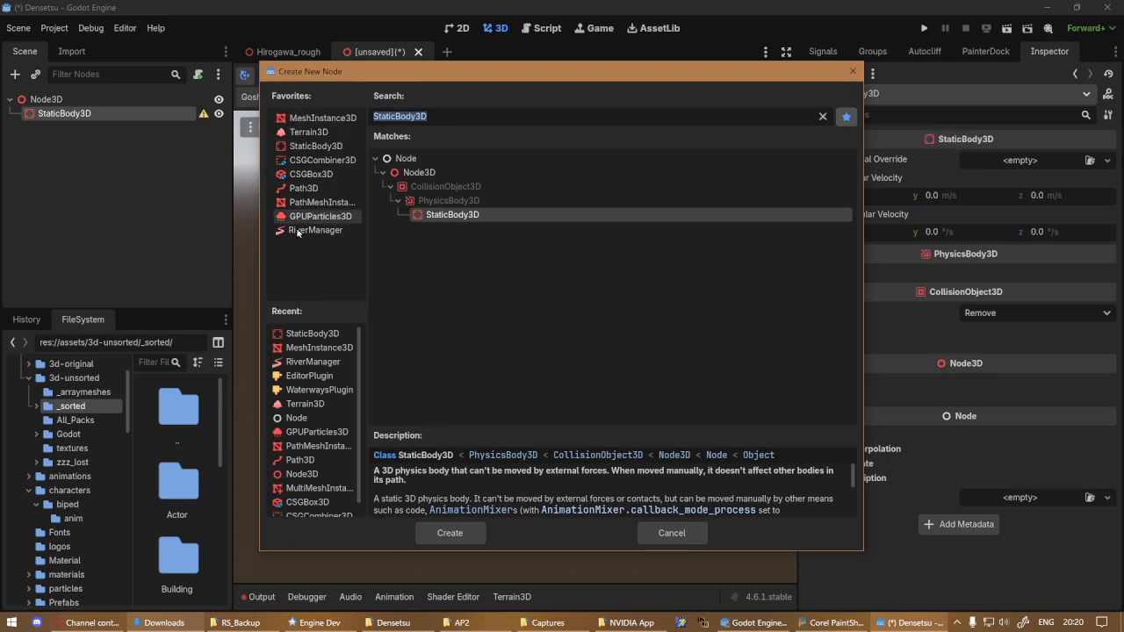
scroll(331, 396, "down", 1)
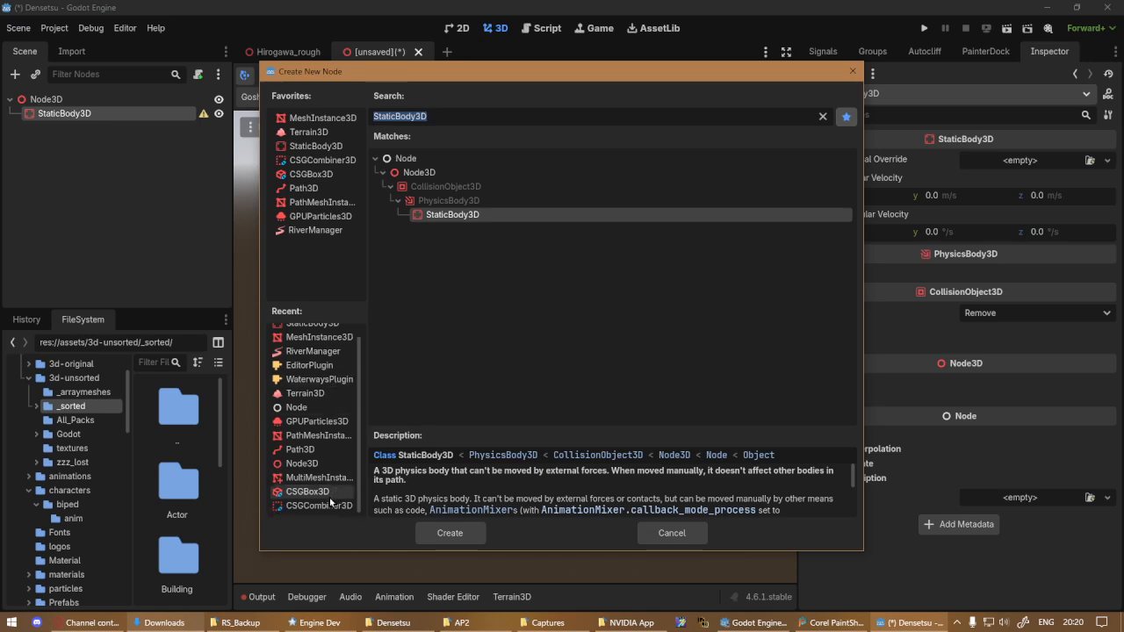
scroll(330, 501, "up", 1)
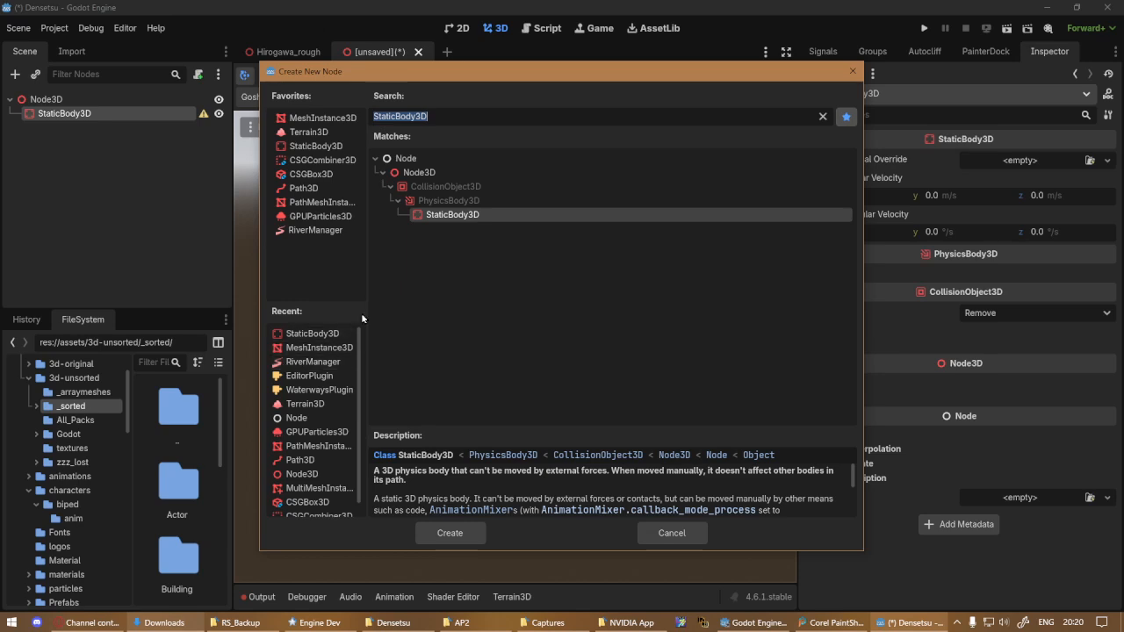
left_click(327, 117)
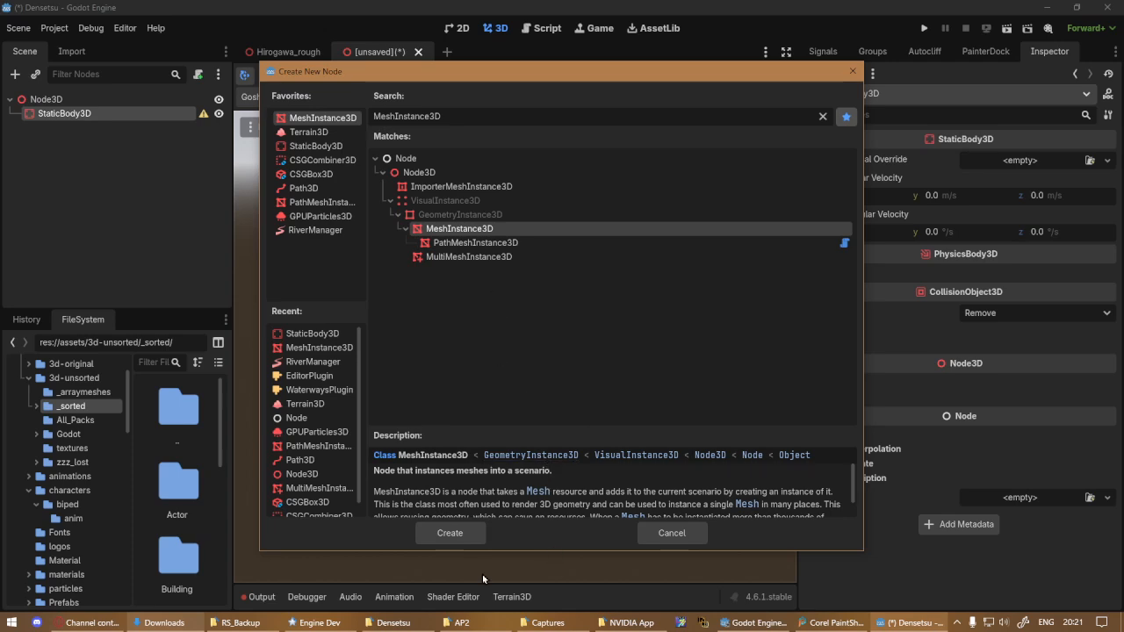
left_click(450, 533)
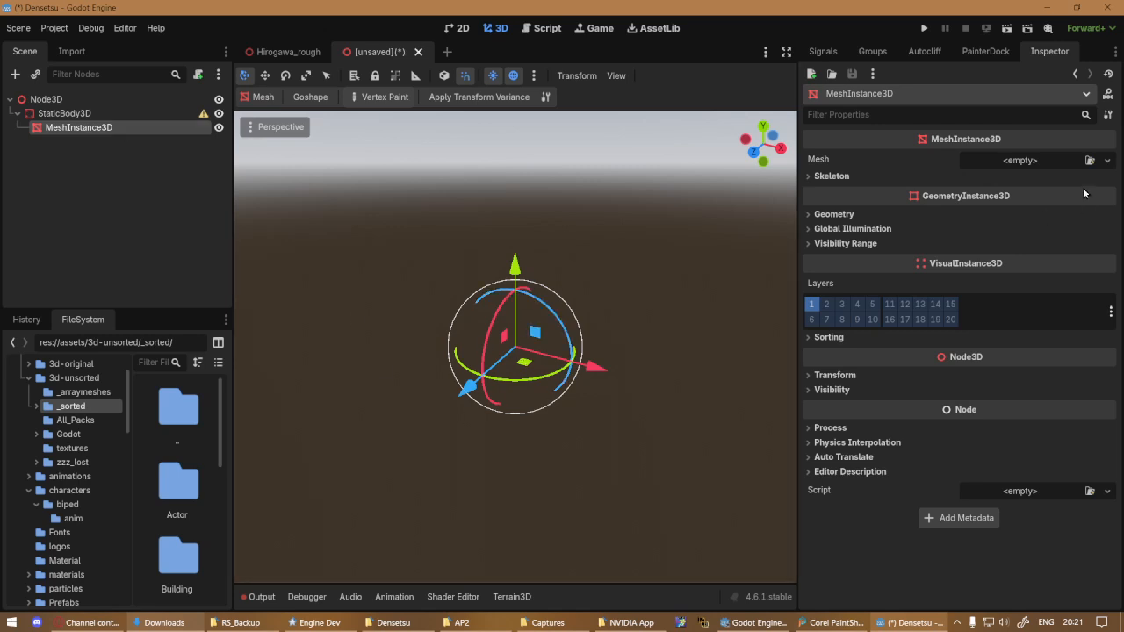
Assign a new BoxMesh to the MeshInstance3D and expand its Surface Material Override settings.
left_click(1050, 160)
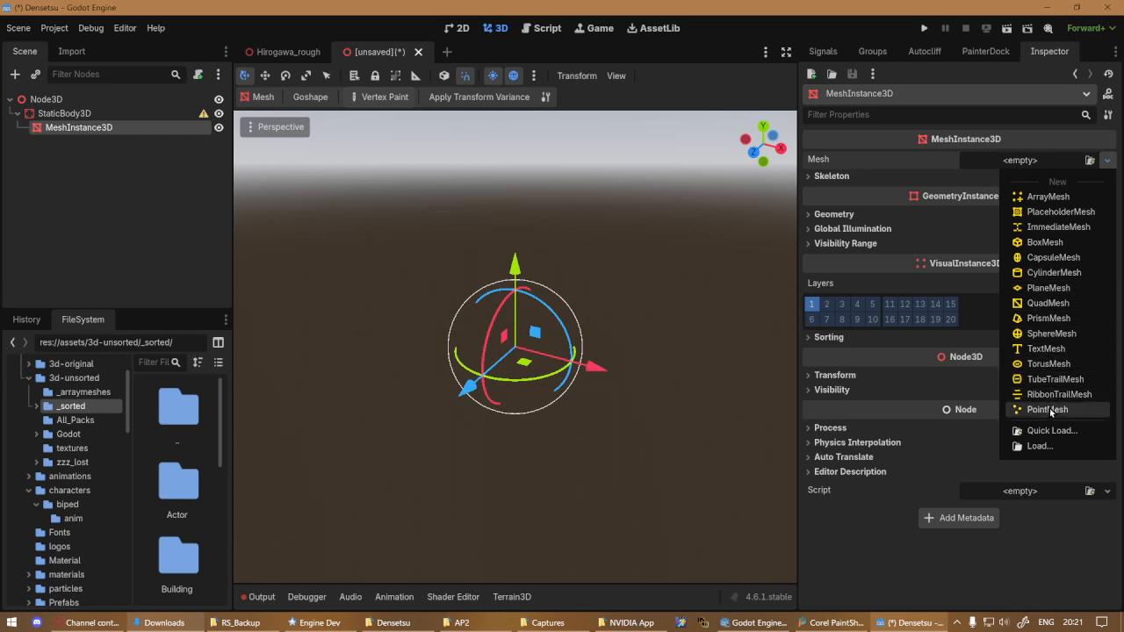
left_click(1042, 242)
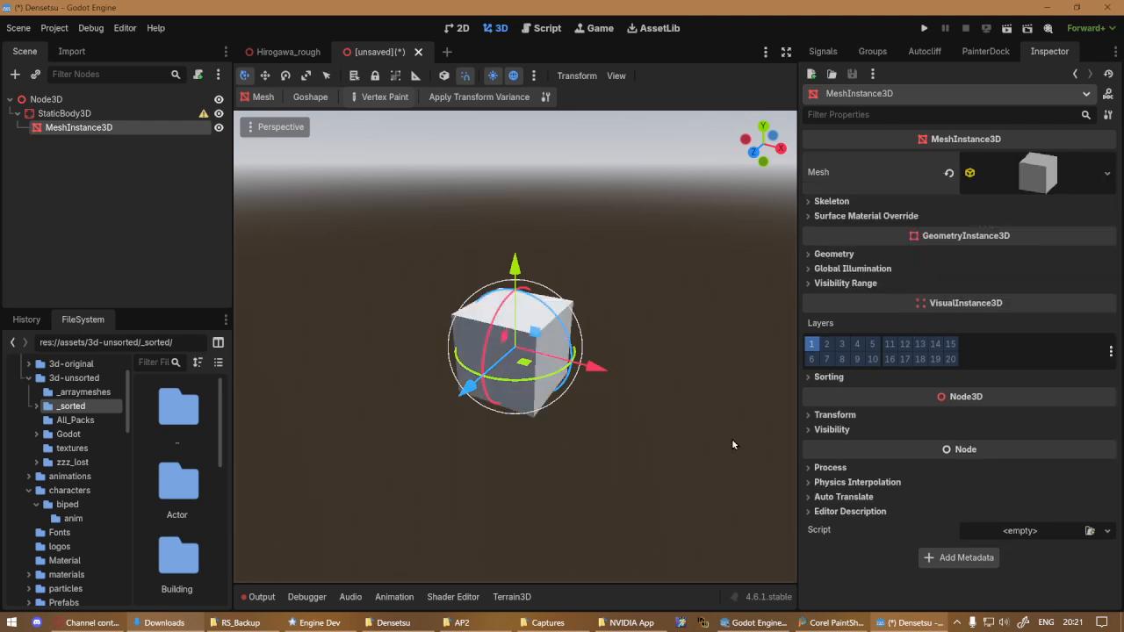
left_click(857, 217)
middle_click_drag(437, 488, 514, 489)
scroll(540, 422, "up", 2)
scroll(540, 422, "up", 3)
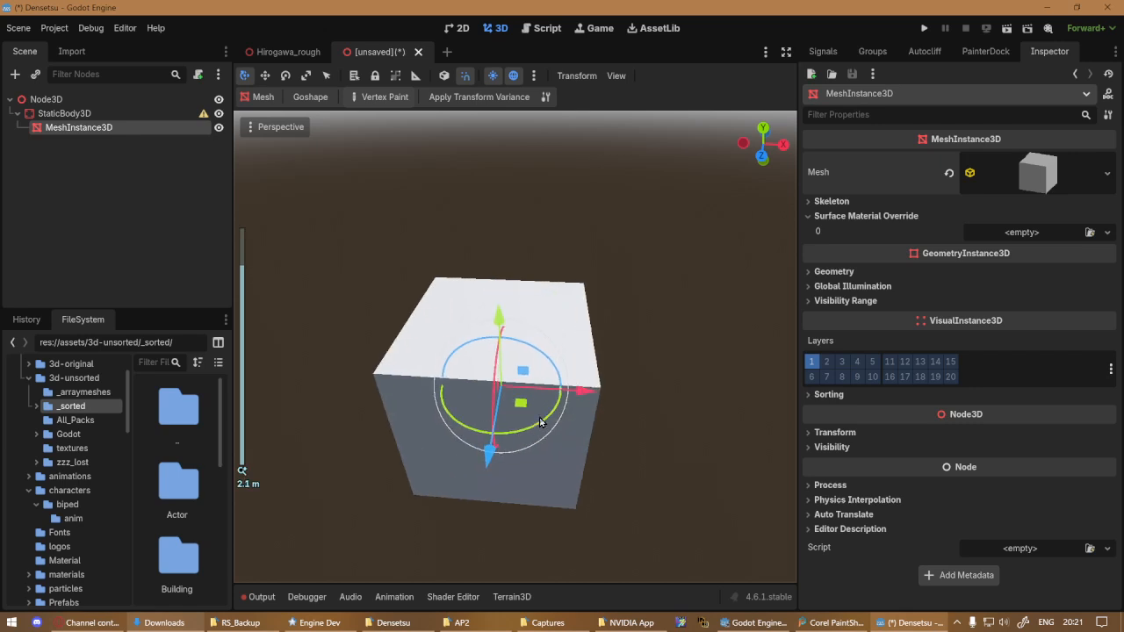
left_click(659, 454)
left_click(465, 382)
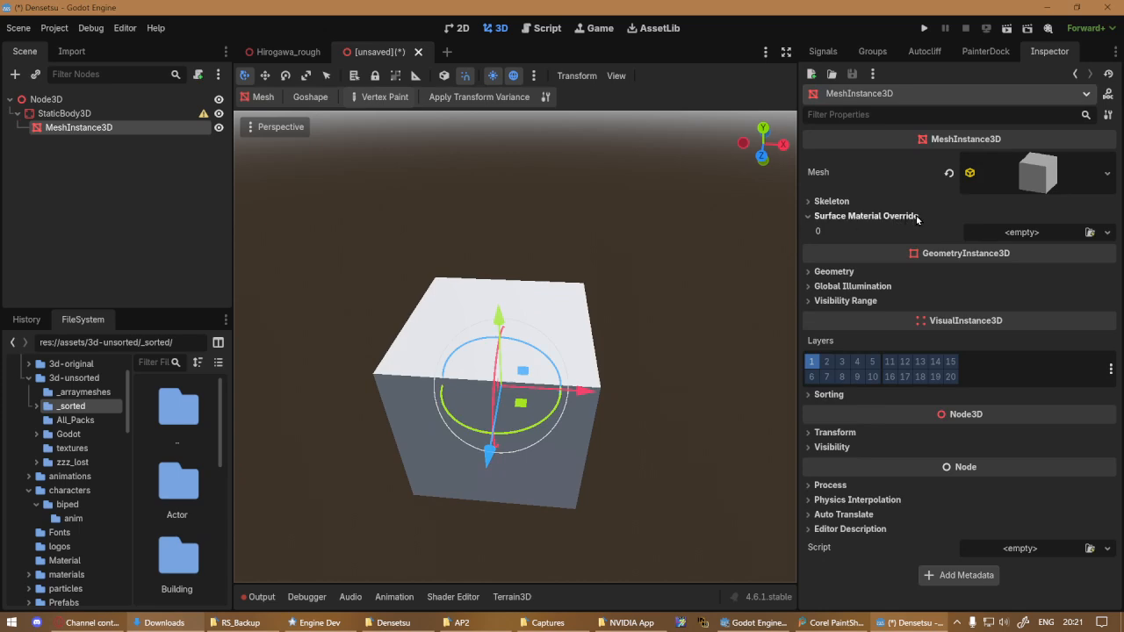
Open the BoxMesh's properties and preview the saved restaurant_roof.tres material on the box.
left_click(1043, 175)
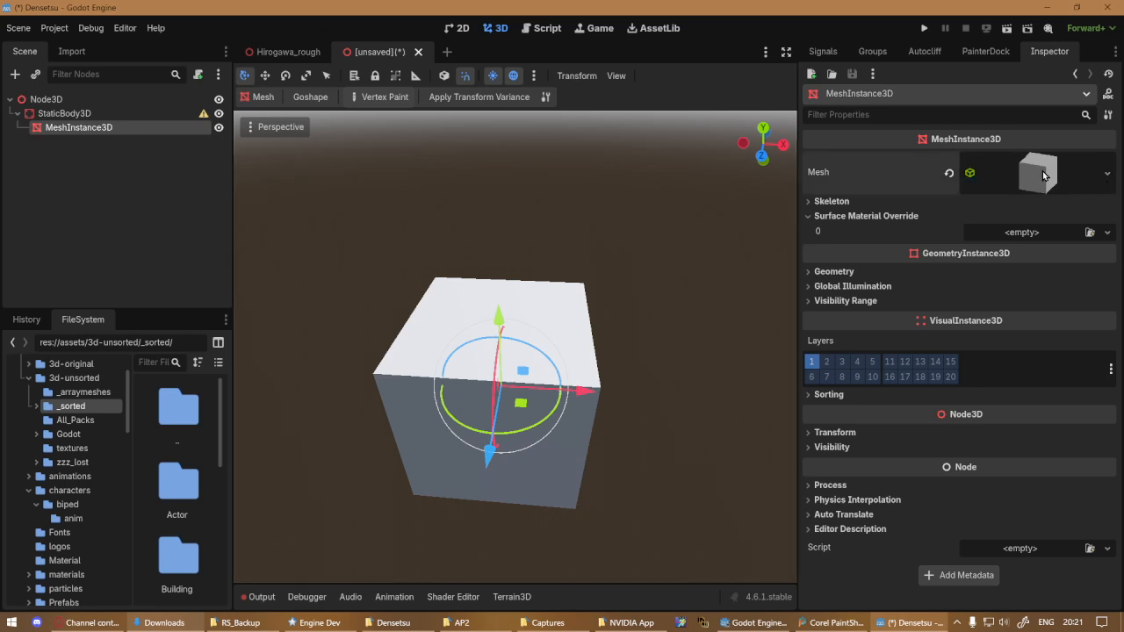
scroll(1004, 473, "down", 3)
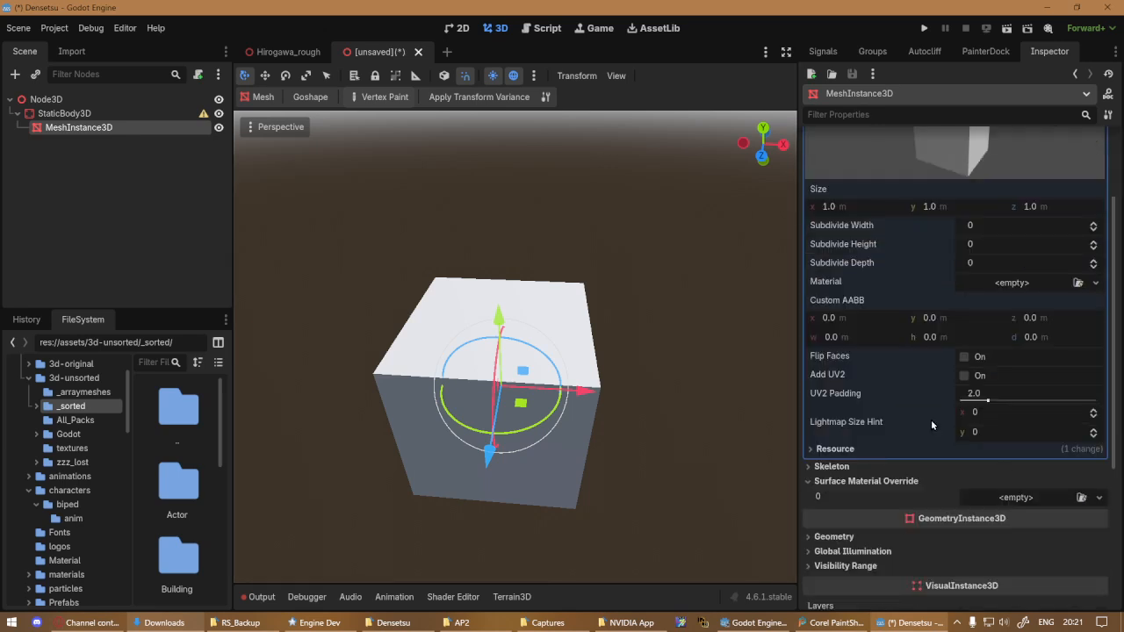
left_click(1042, 282)
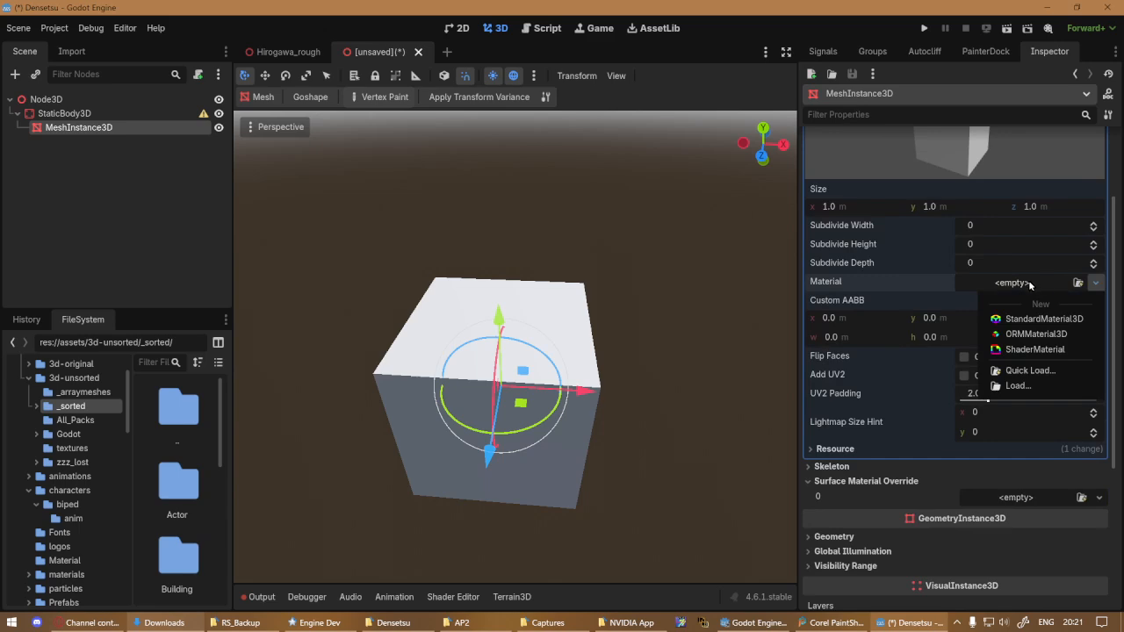
left_click(1033, 372)
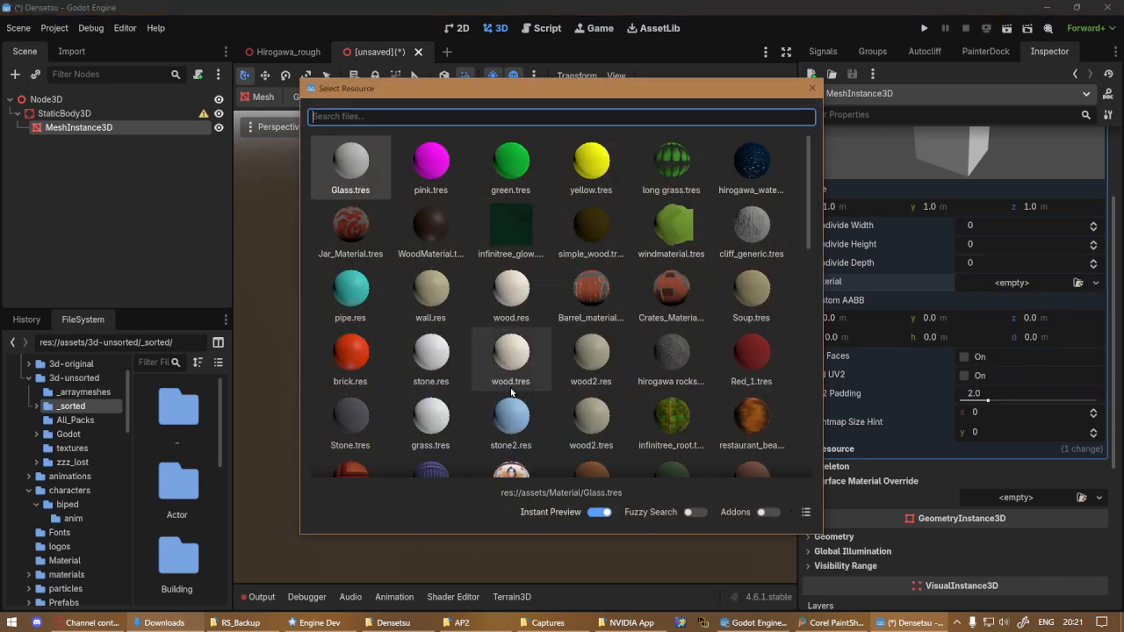
scroll(511, 402, "down", 5)
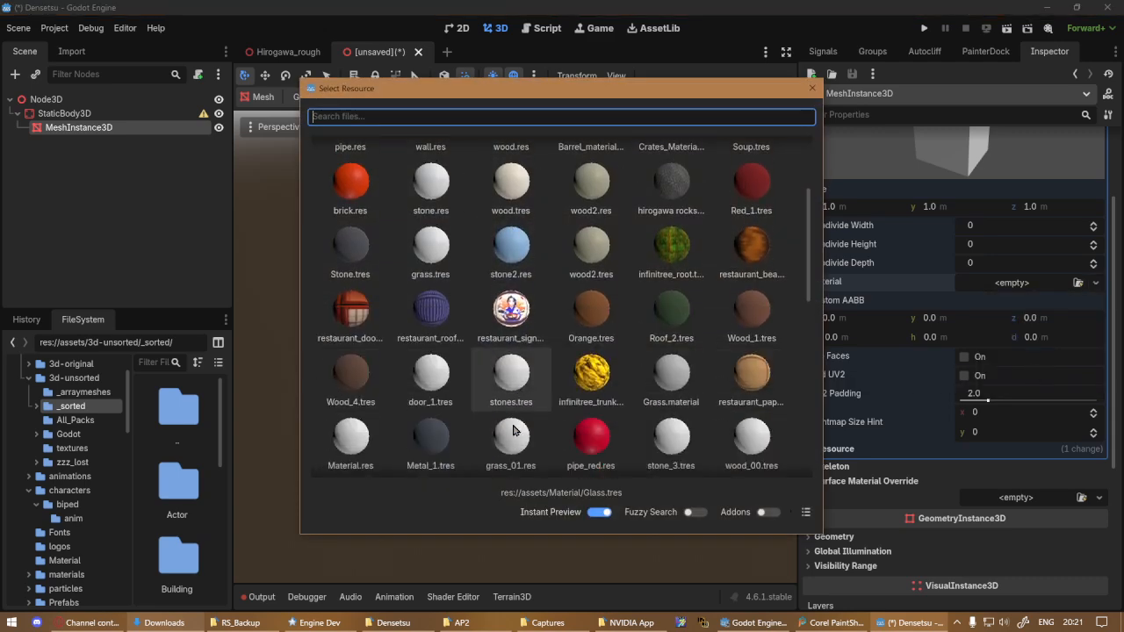
scroll(513, 430, "down", 10)
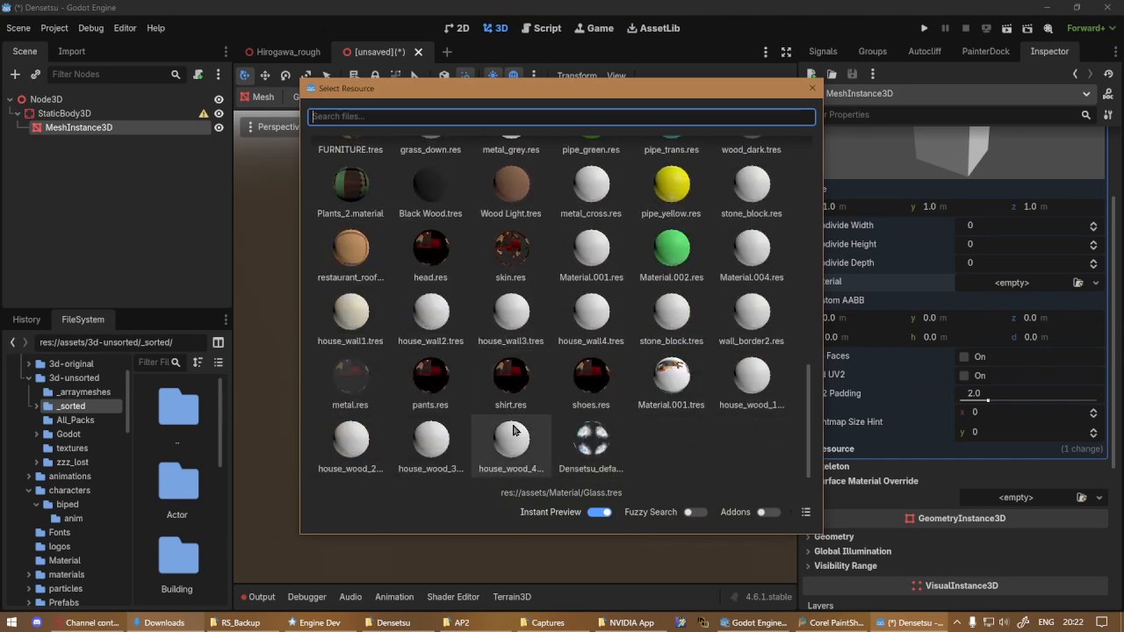
scroll(513, 431, "up", 10)
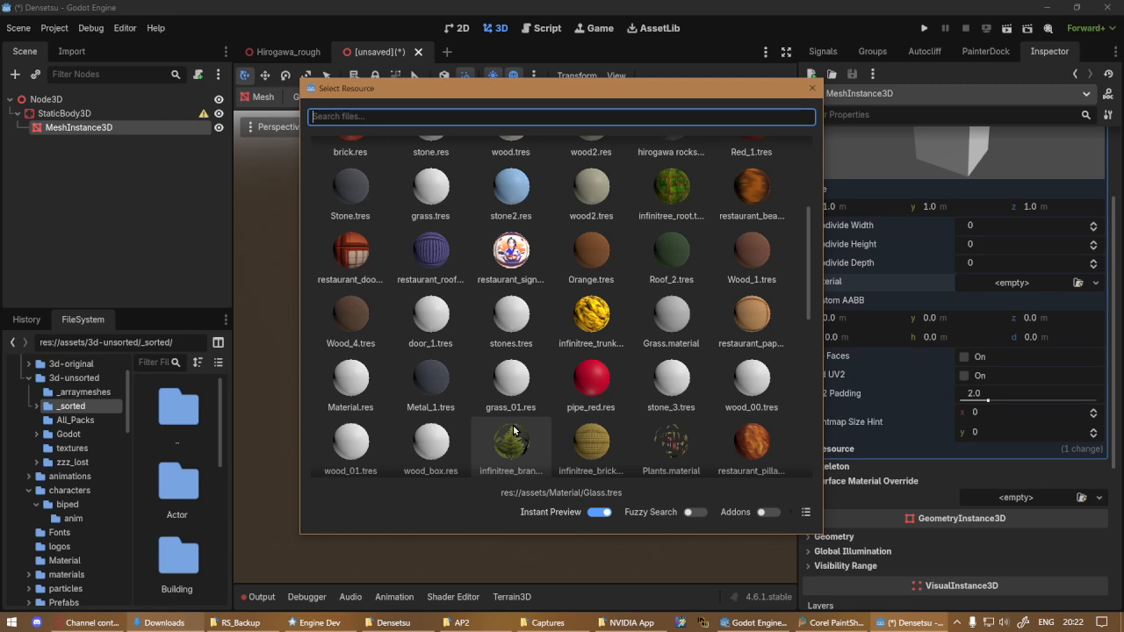
scroll(513, 426, "up", 1)
scroll(514, 421, "down", 2)
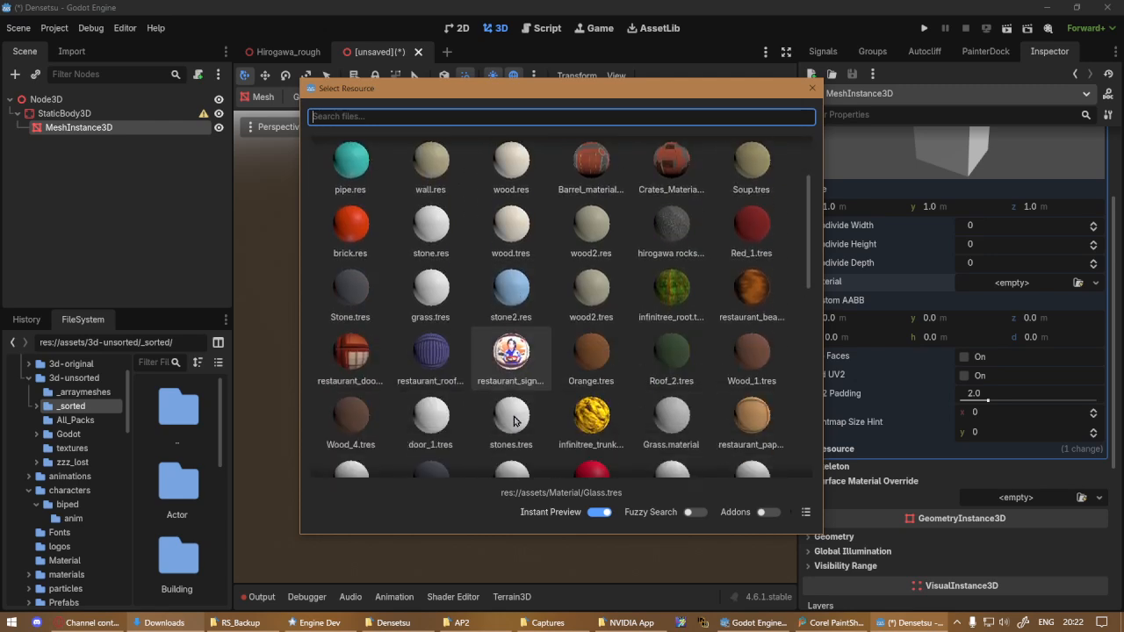
left_click(429, 353)
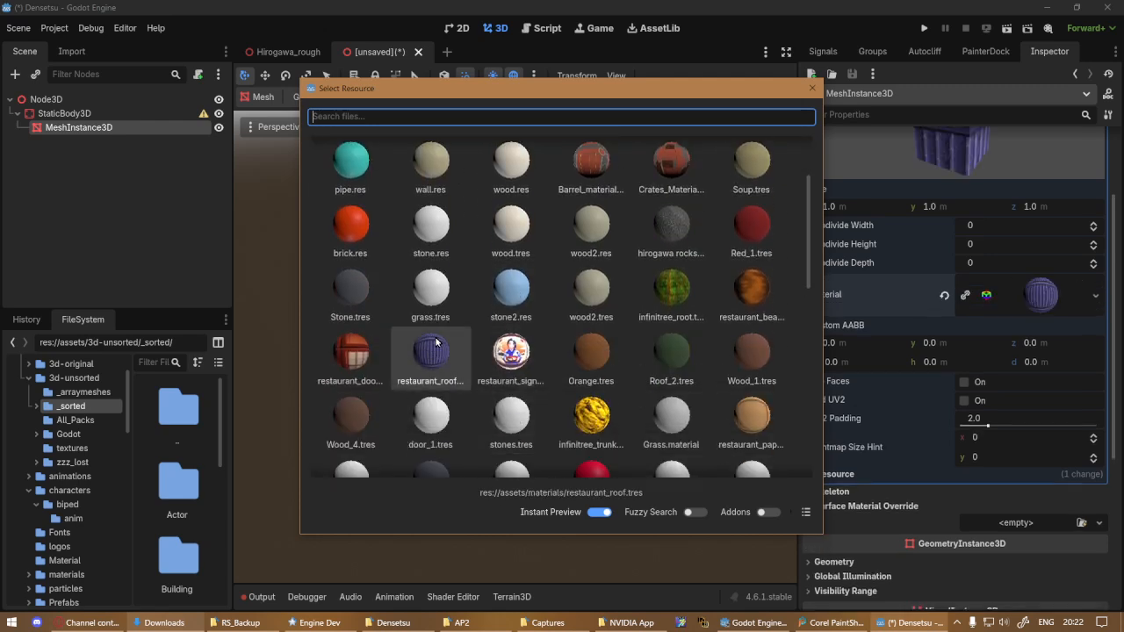
left_click_drag(546, 88, 892, 269)
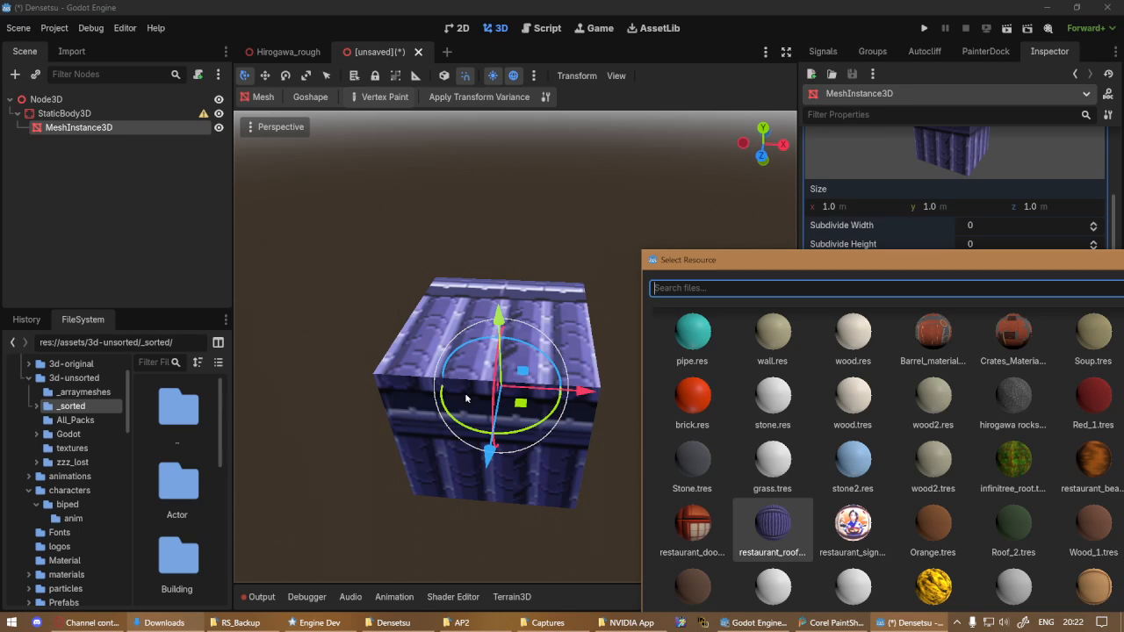
Preview the restaurant sign material on the box and cancel the material selection.
left_click(865, 527)
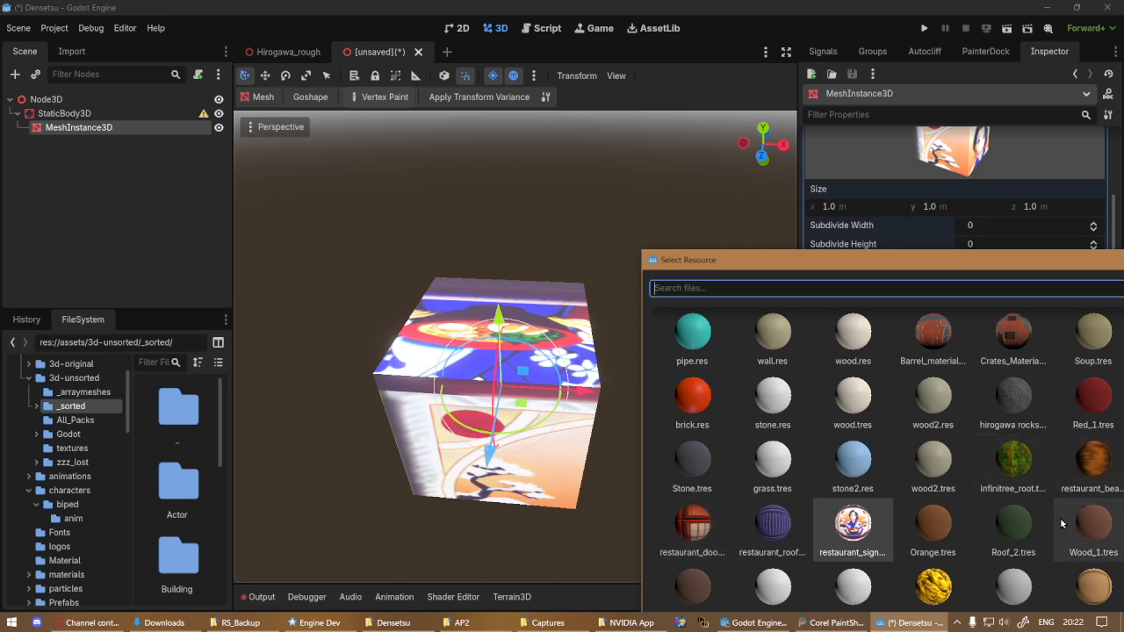
left_click(851, 518)
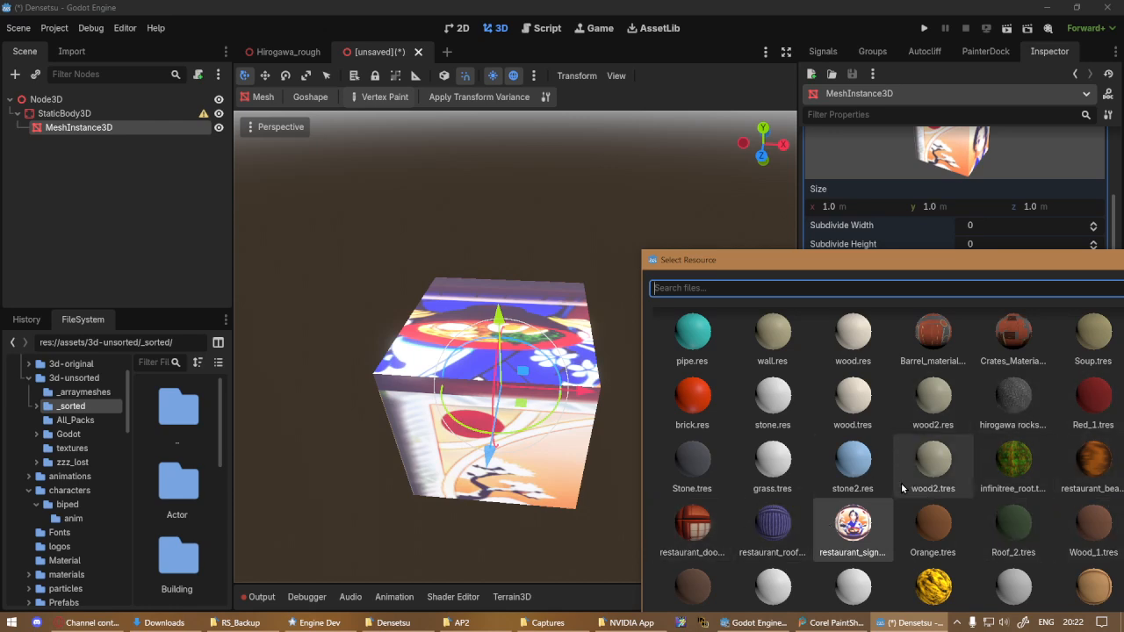
left_click(677, 213)
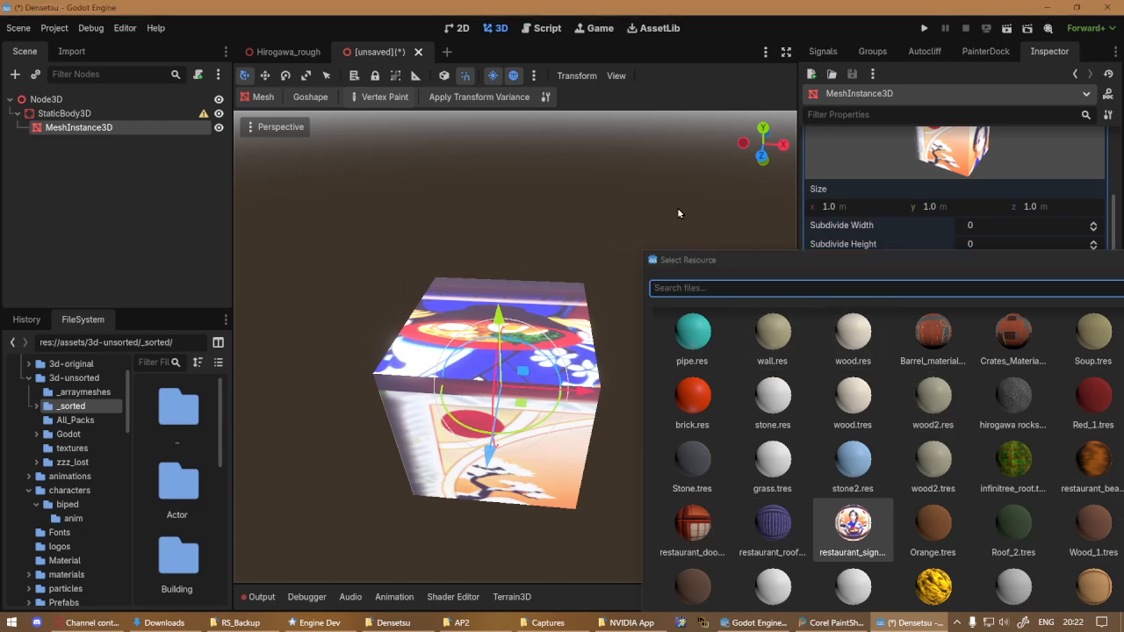
left_click_drag(1020, 250, 738, 213)
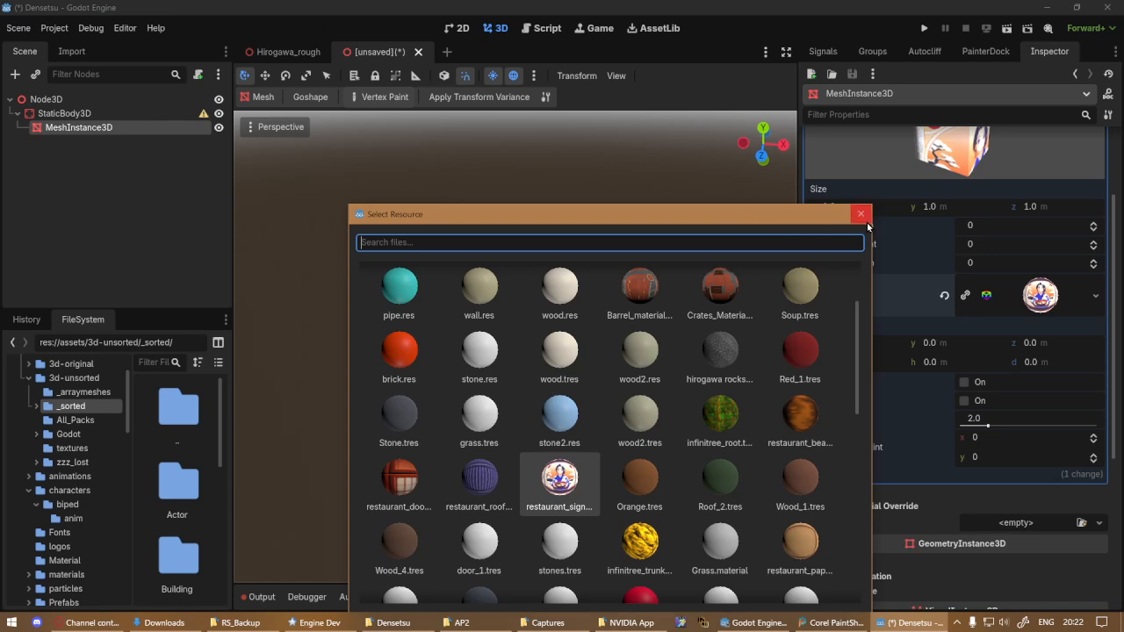
left_click(862, 217)
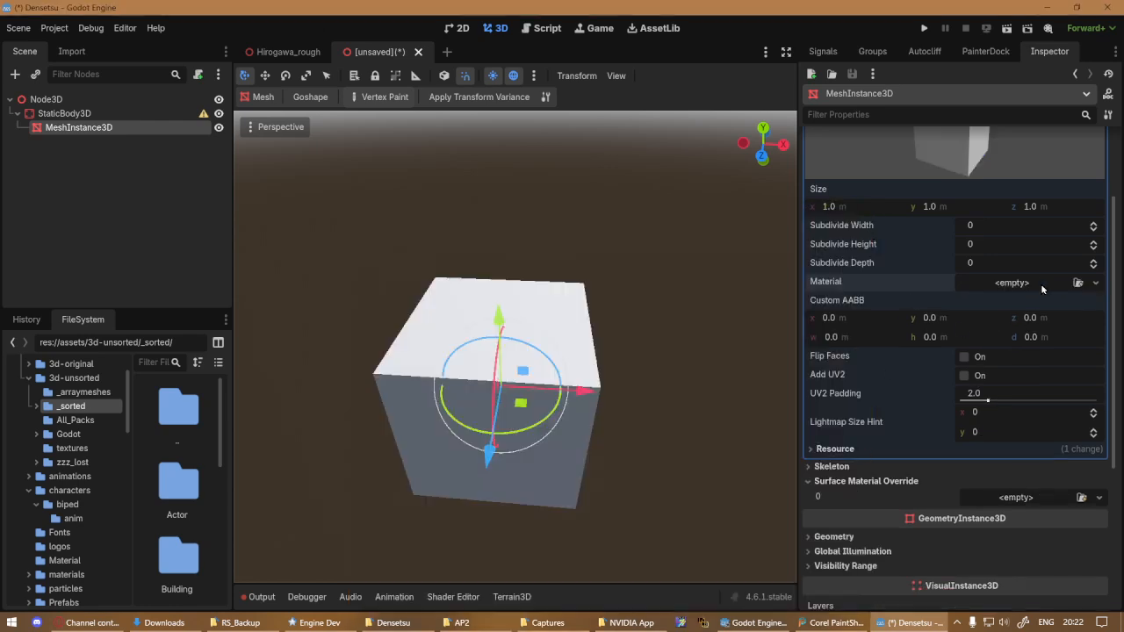
Assign a new StandardMaterial3D to the BoxMesh's material and open its settings.
left_click(1041, 283)
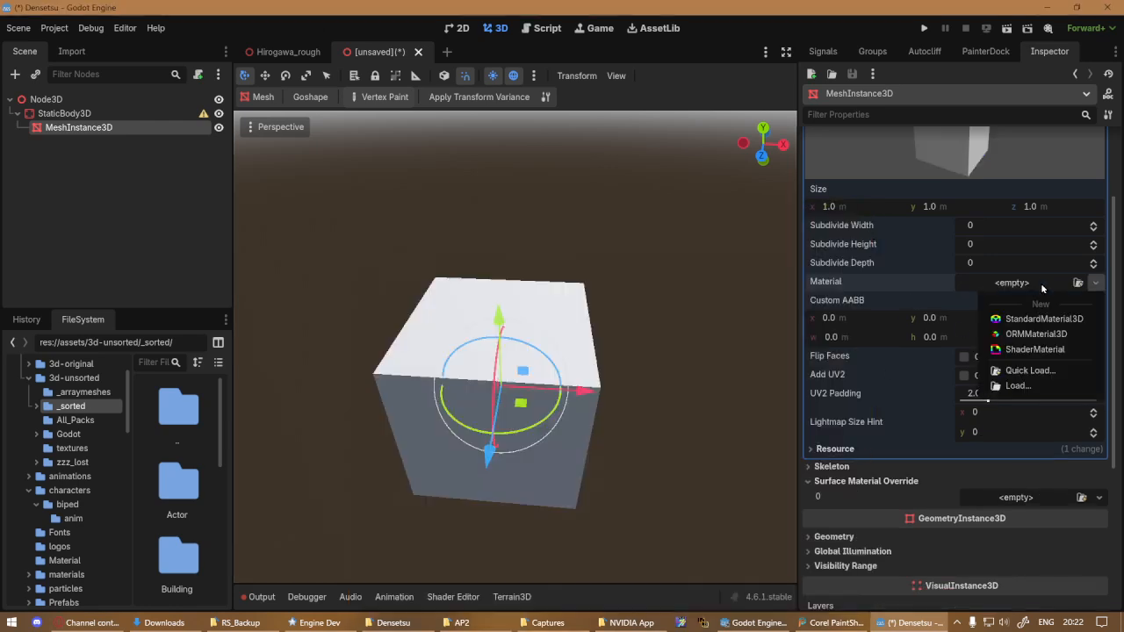
left_click(1084, 321)
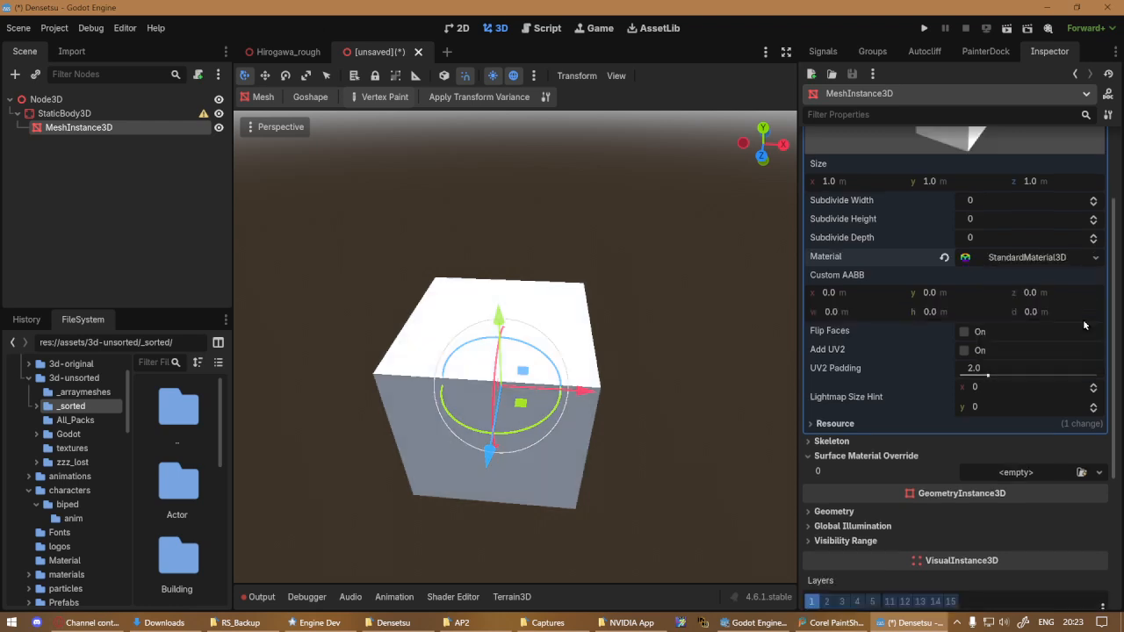
left_click(1058, 295)
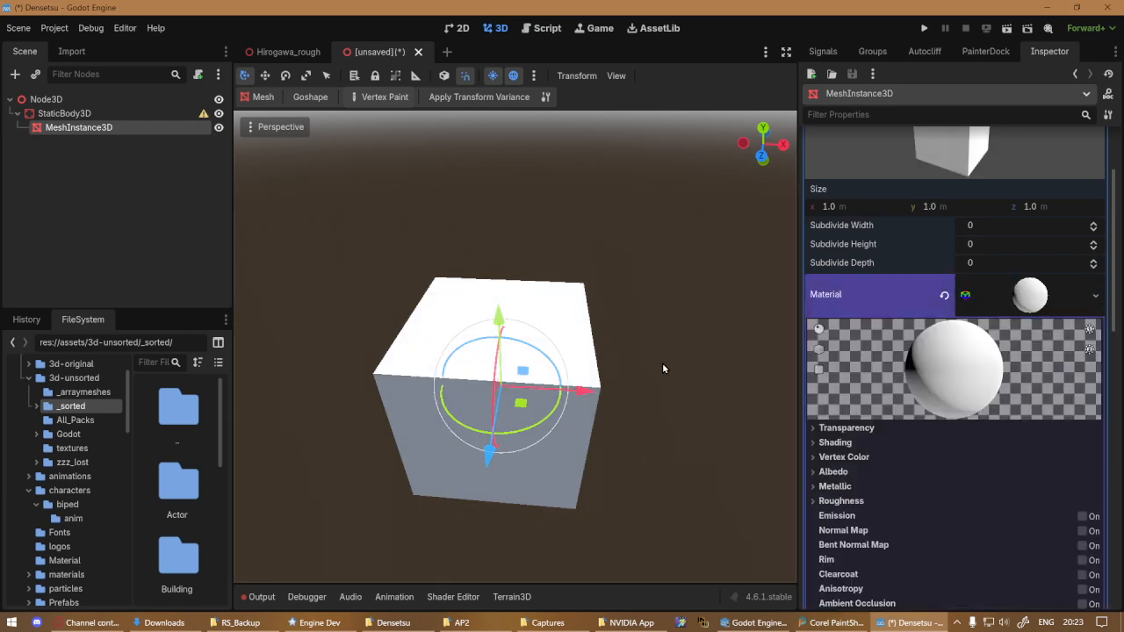
scroll(1015, 448, "down", 5)
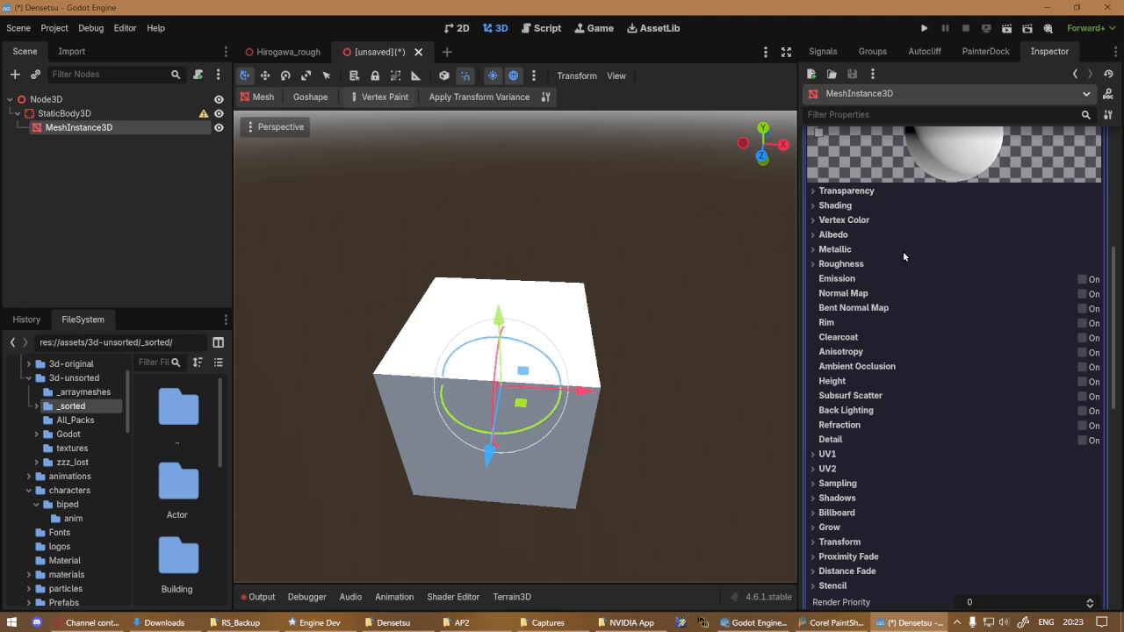
Expand the material's Albedo settings and examine the albedo color options.
left_click(825, 235)
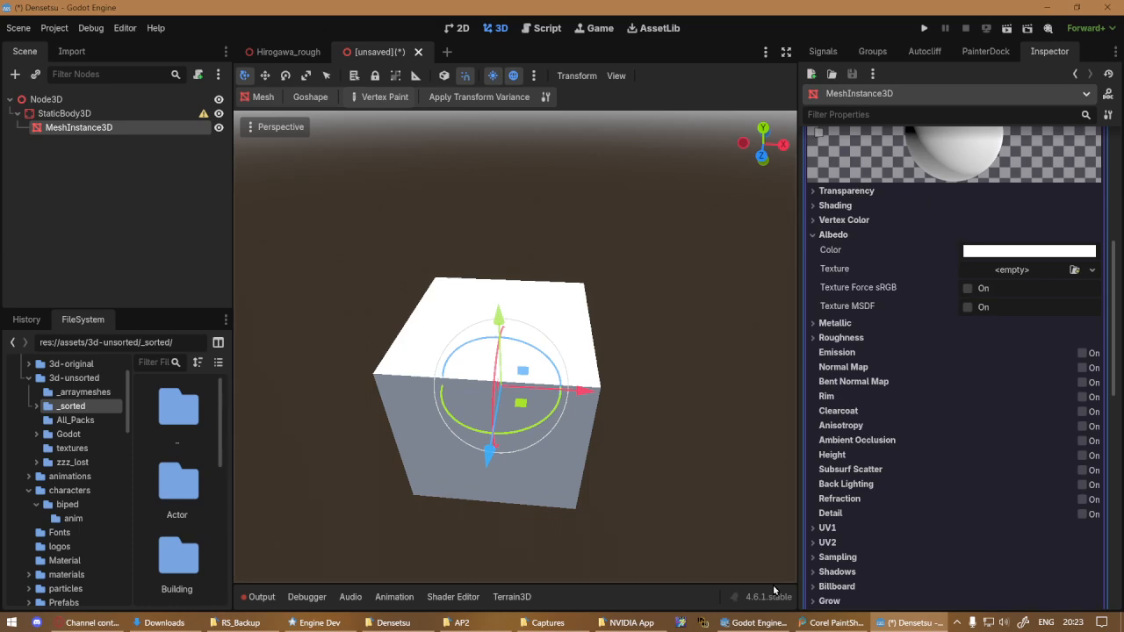
left_click(984, 253)
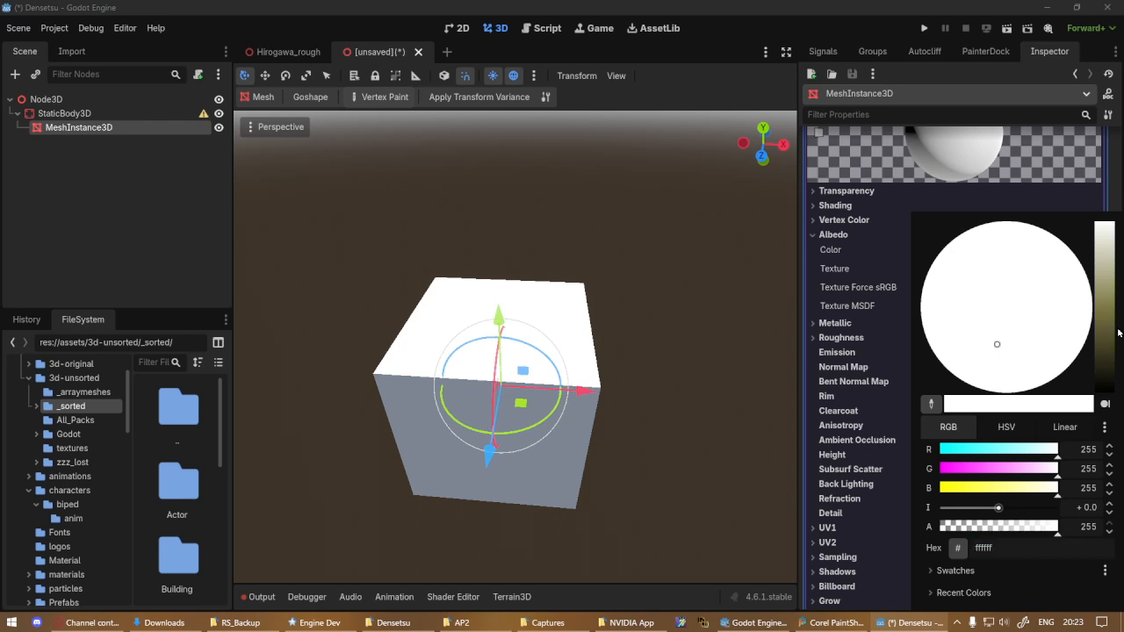
left_click_drag(1095, 304, 1108, 279)
left_click(981, 403)
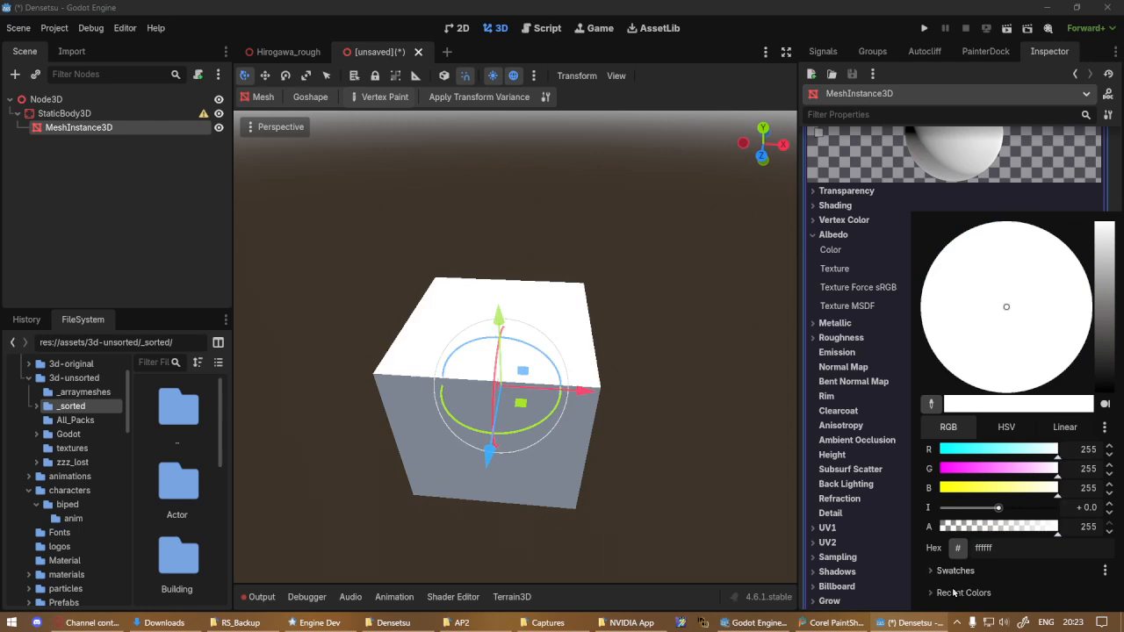
left_click(904, 579)
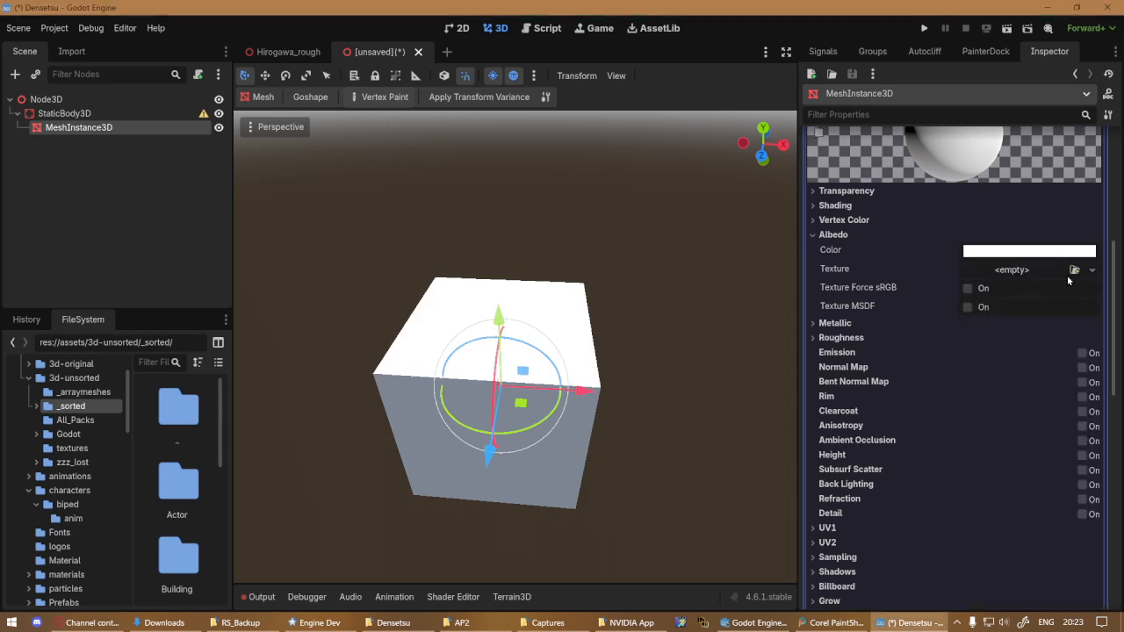
Load the wood image af18.jpg as the material's albedo texture and inspect the box from another side.
left_click(1092, 270)
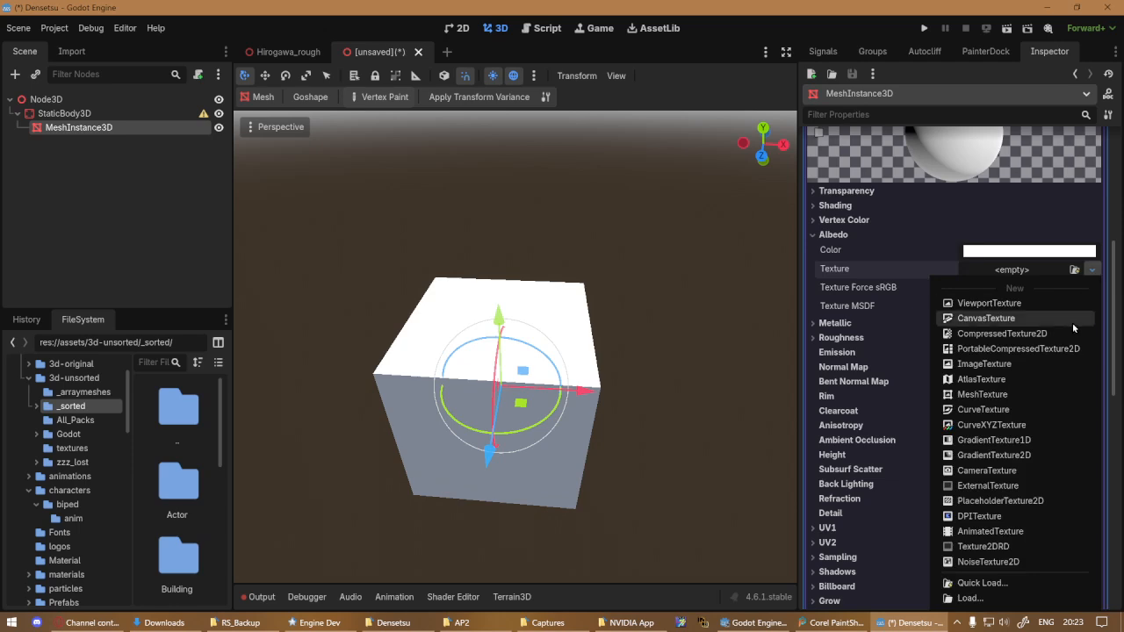
left_click(1006, 584)
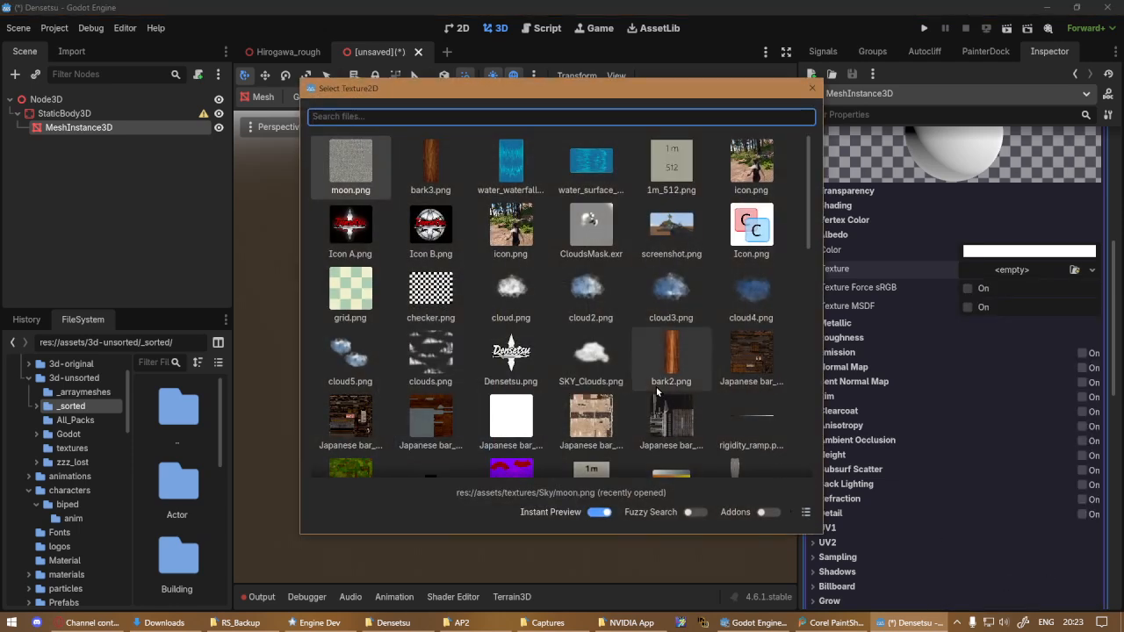
scroll(657, 392, "down", 15)
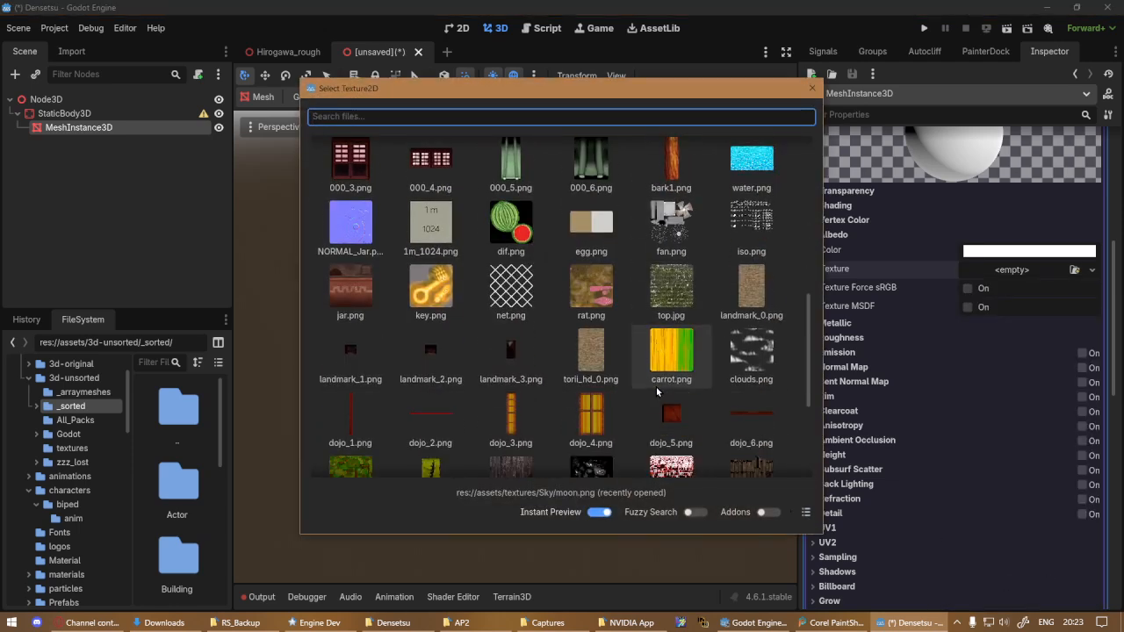
scroll(657, 392, "up", 10)
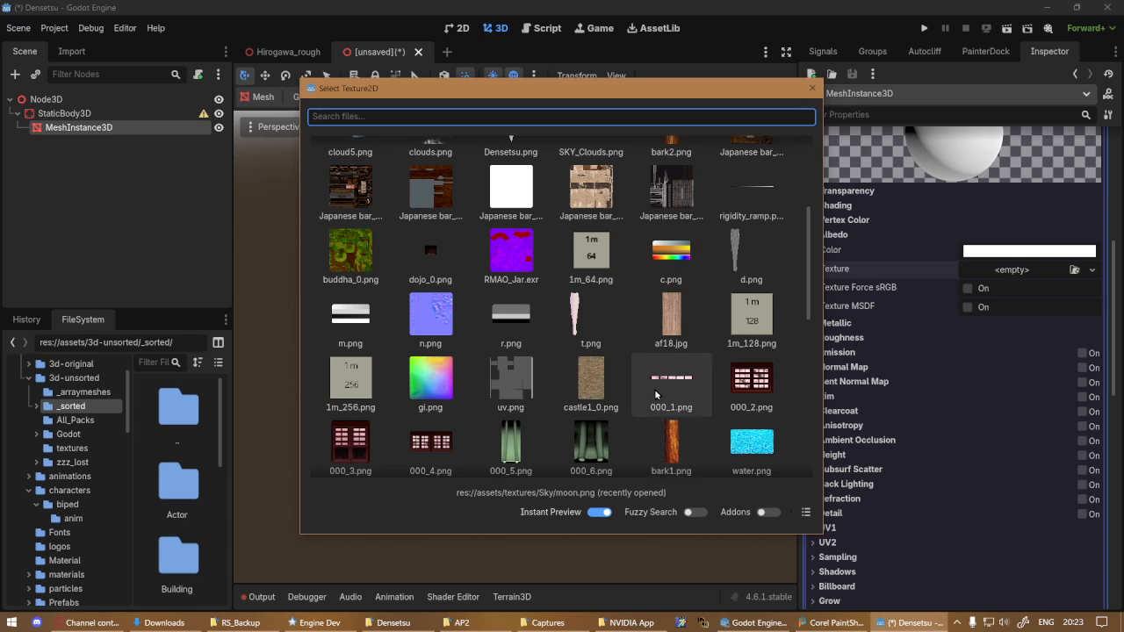
scroll(657, 393, "up", 3)
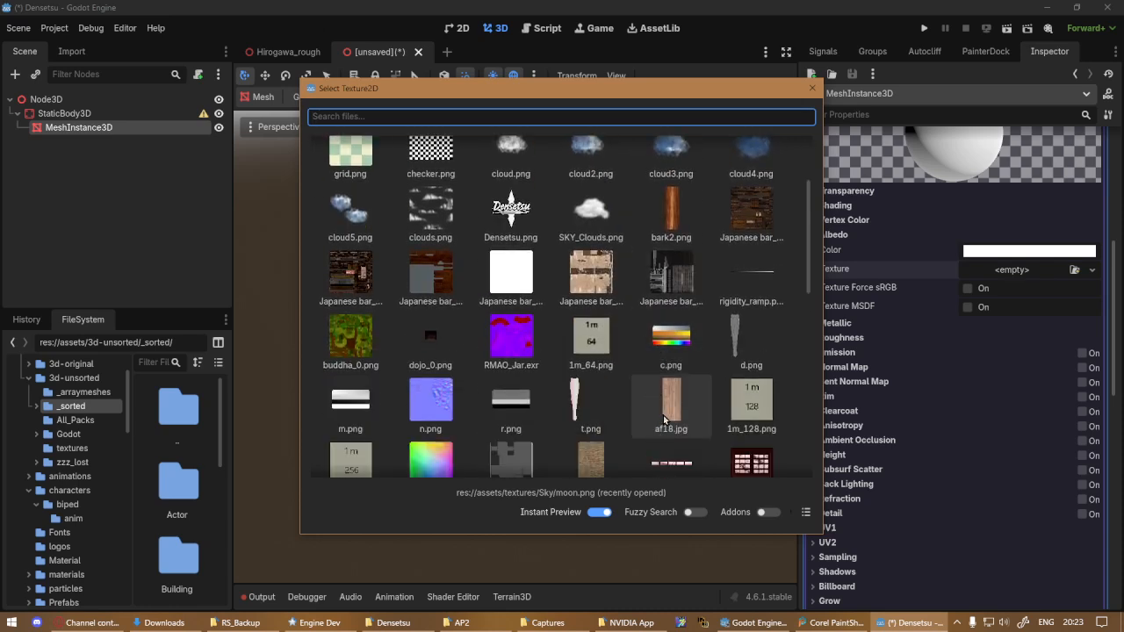
left_click(664, 420)
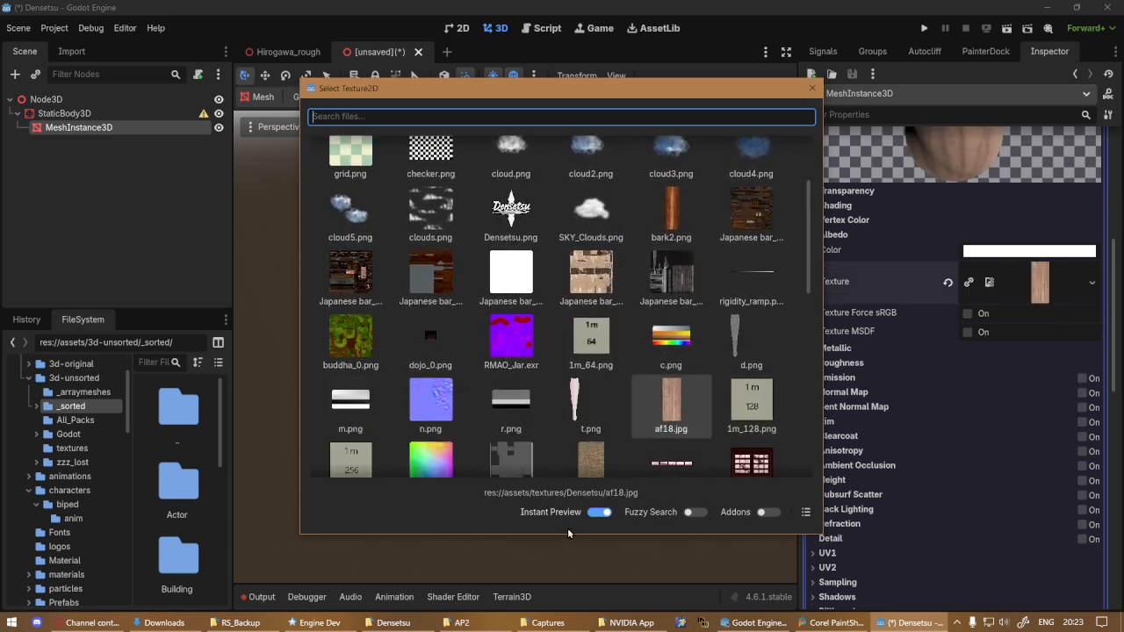
key("Return")
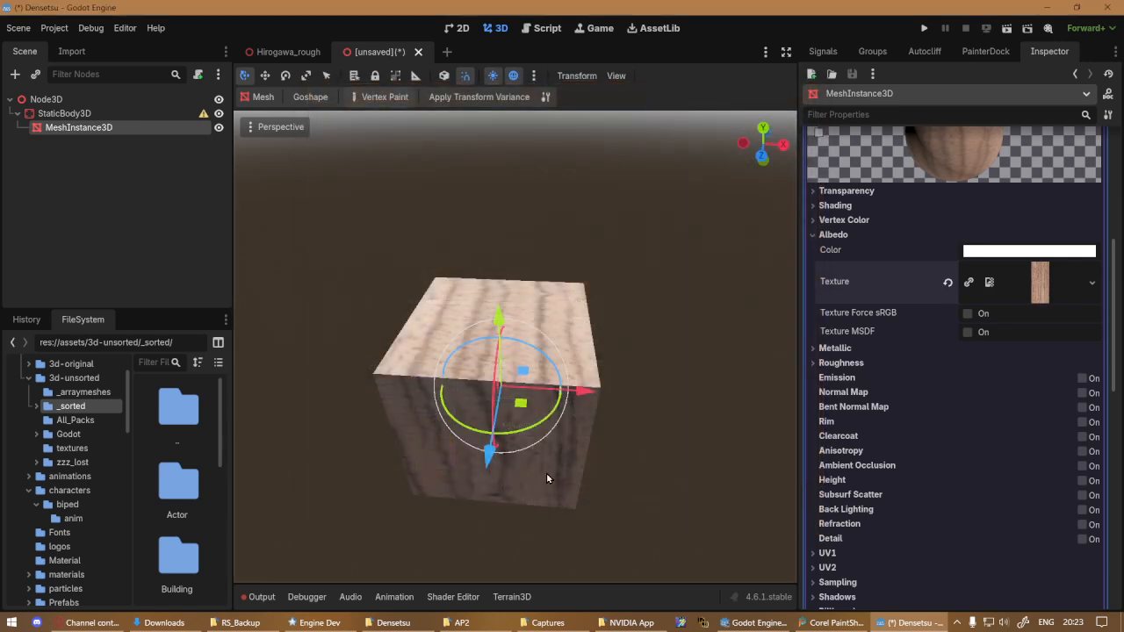
middle_click_drag(546, 478, 672, 482)
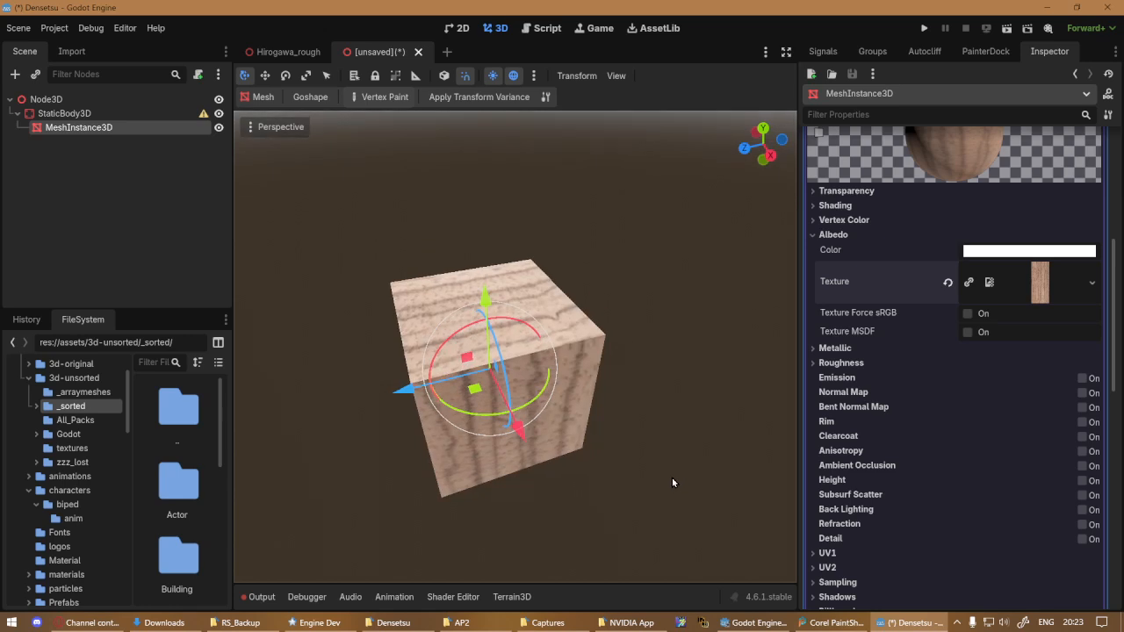
Set both the Metallic and Specular values of the material to 1.0.
left_click(835, 348)
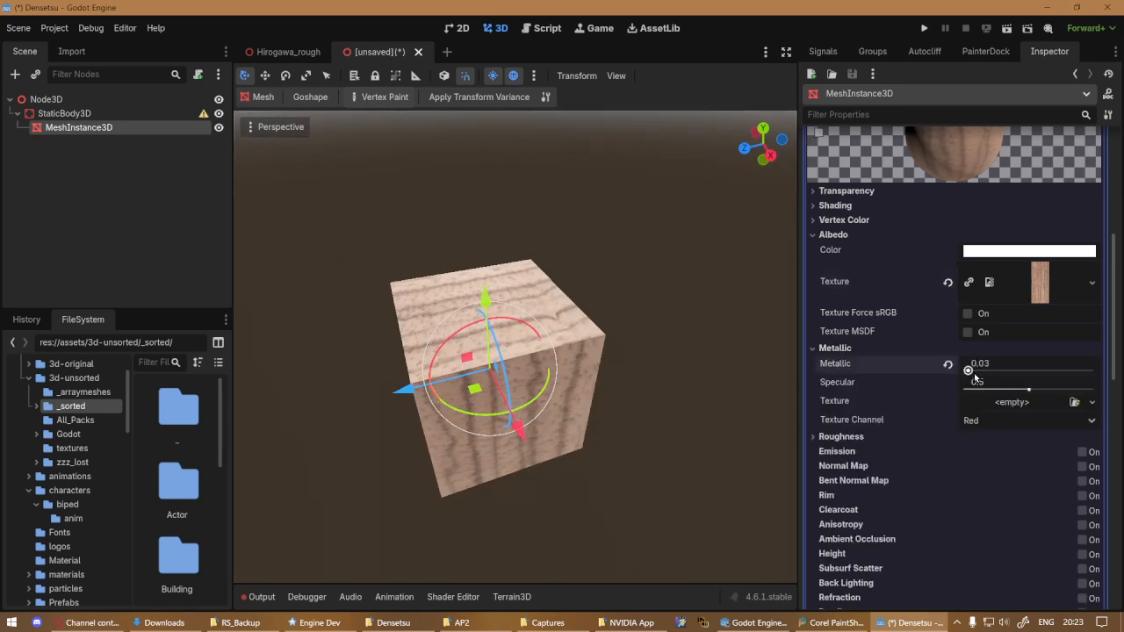
left_click_drag(961, 369, 1108, 382)
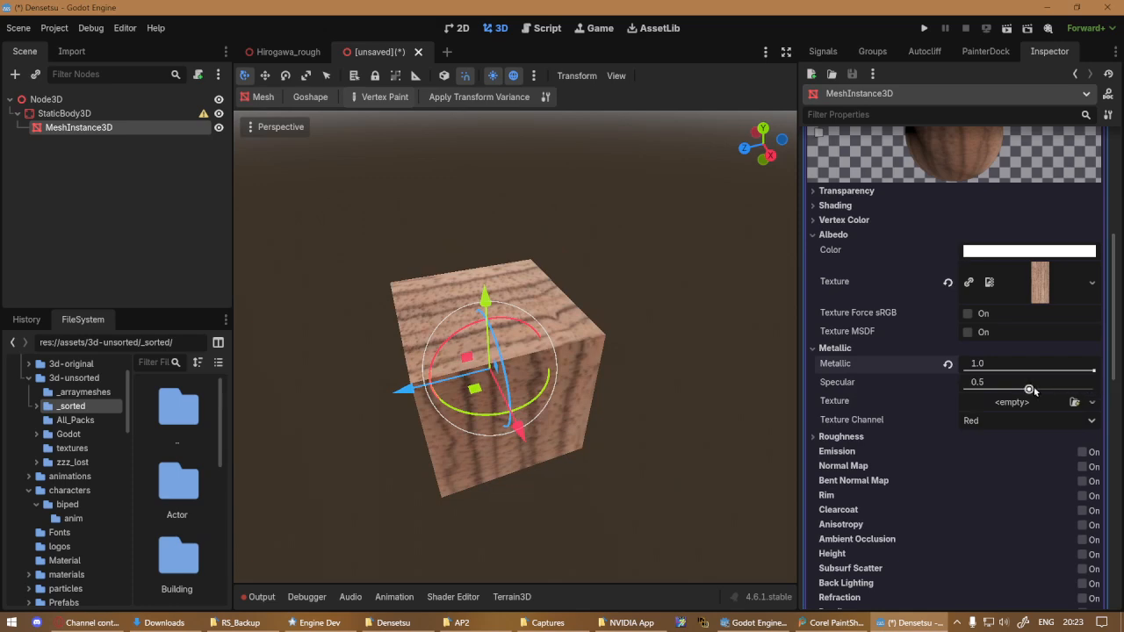
left_click_drag(1029, 389, 1108, 394)
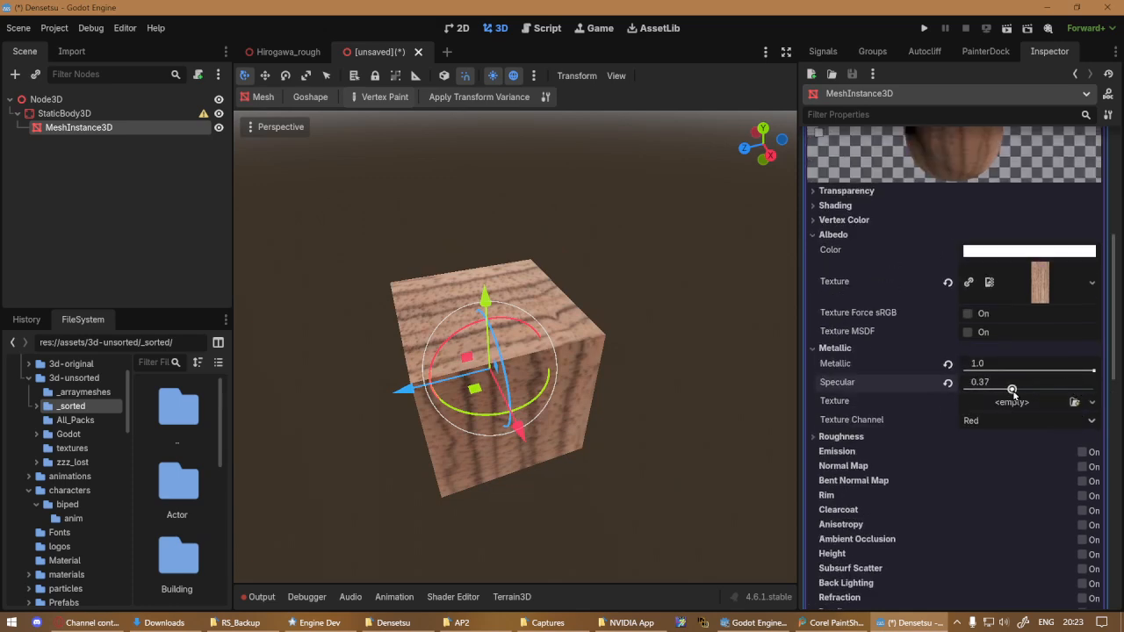
Try images such as castle1_0.png, diff.png and landmark_0.png as the material's metallic texture and cancel the selection.
left_click(1073, 402)
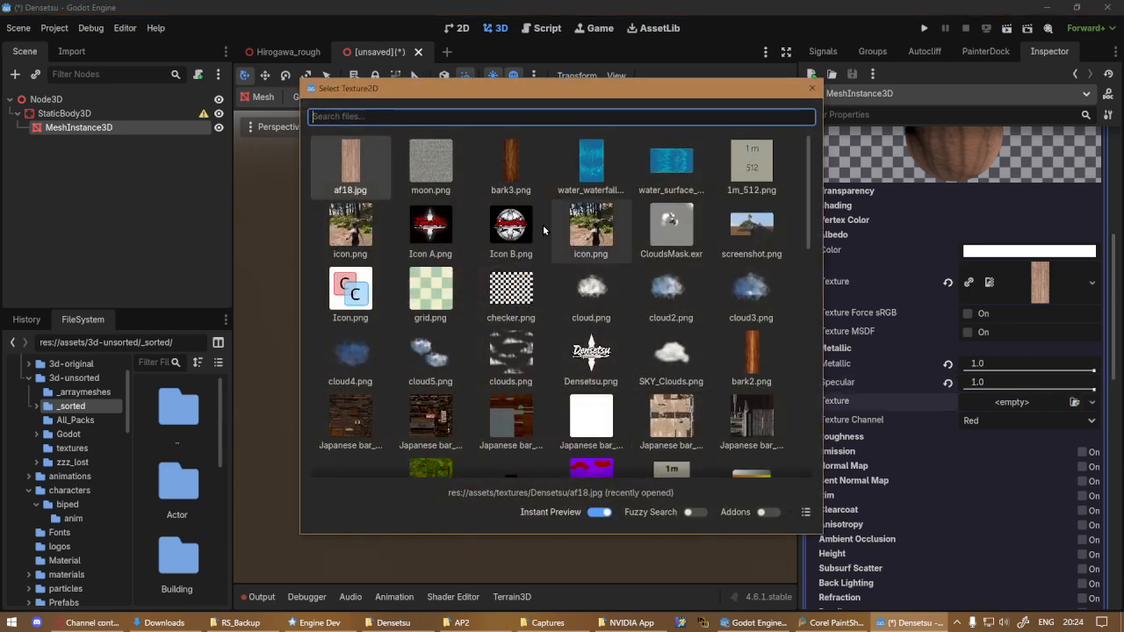
left_click_drag(482, 91, 670, 345)
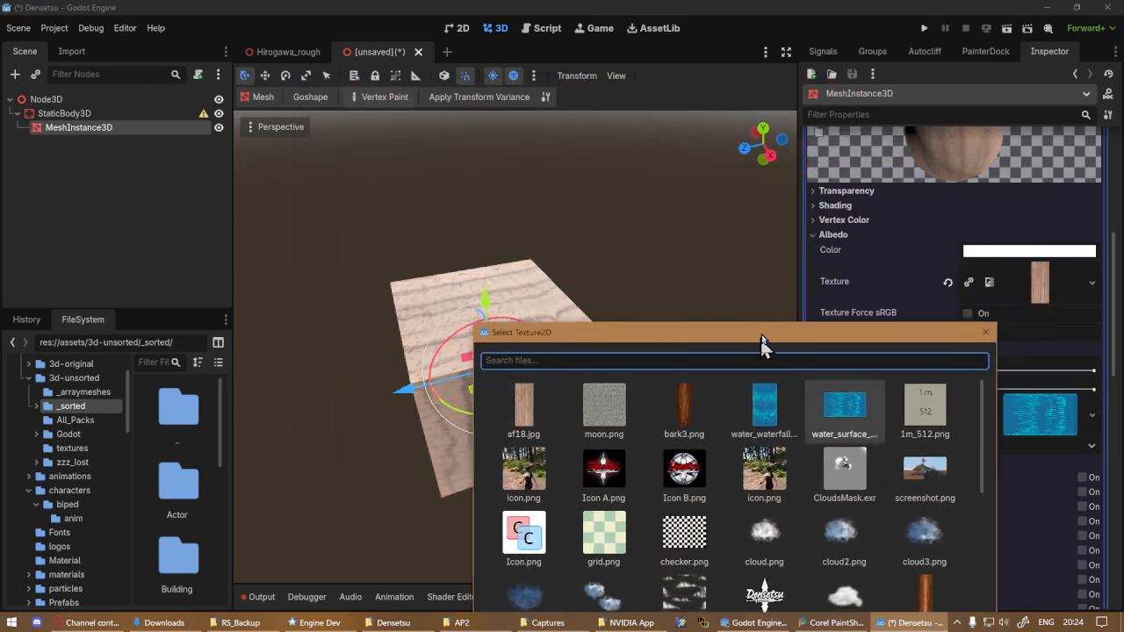
left_click_drag(758, 336, 803, 75)
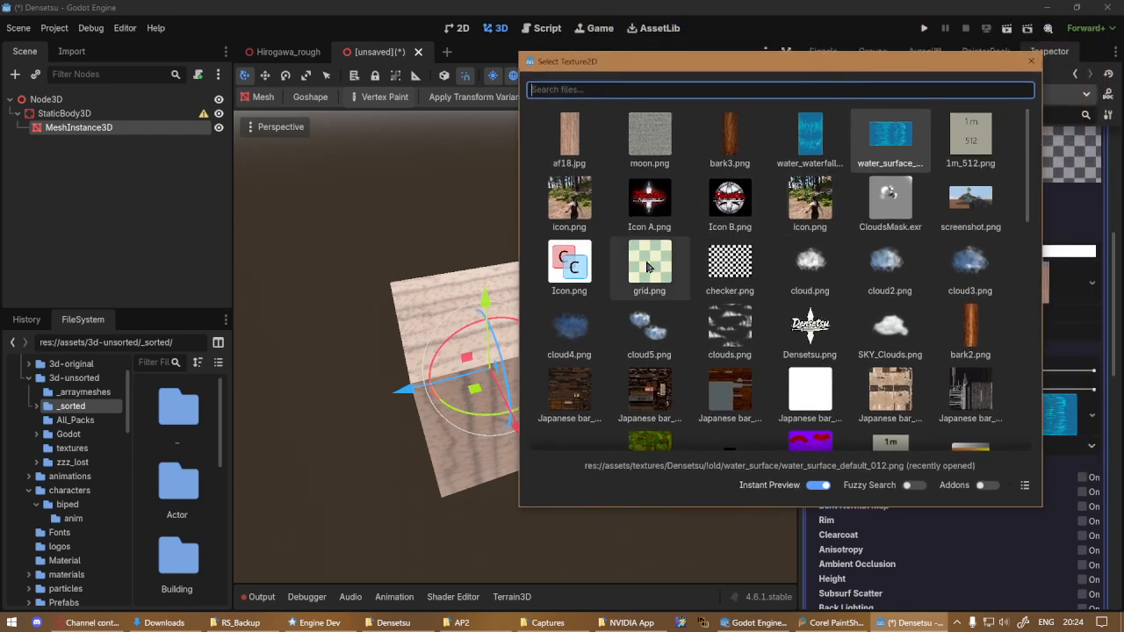
scroll(648, 404, "down", 3)
left_click(812, 430)
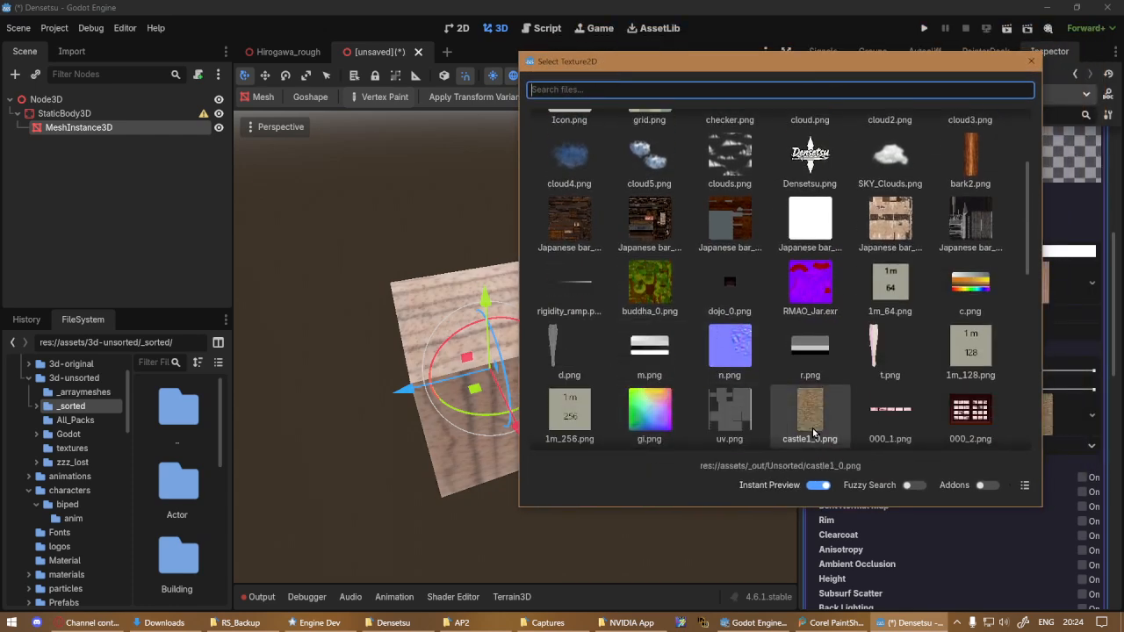
scroll(833, 429, "down", 5)
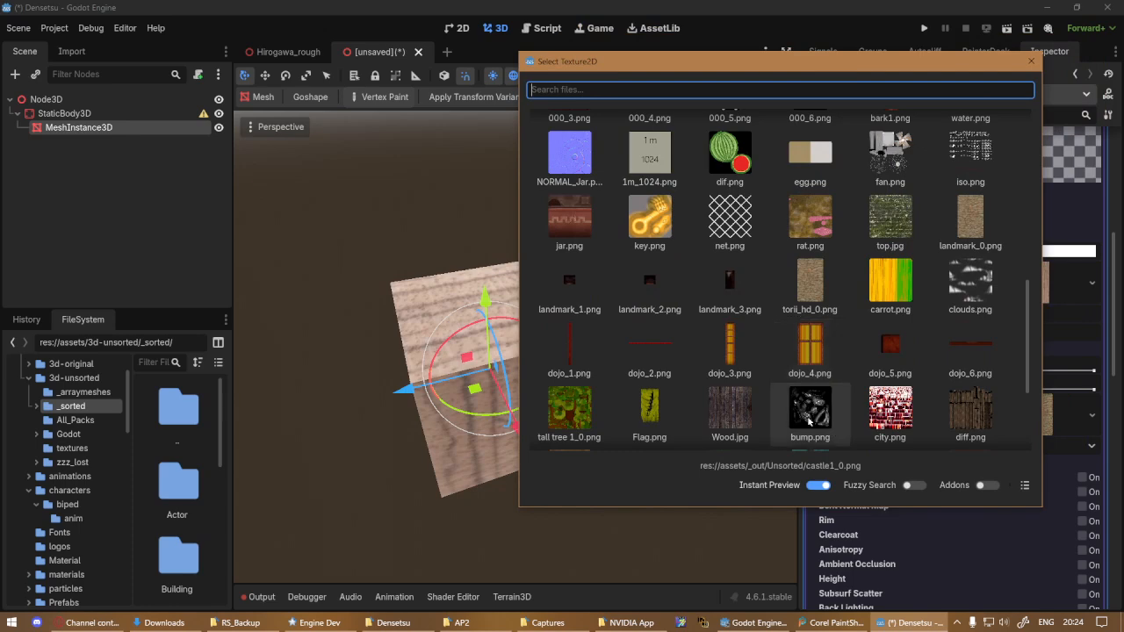
left_click(743, 415)
left_click(981, 418)
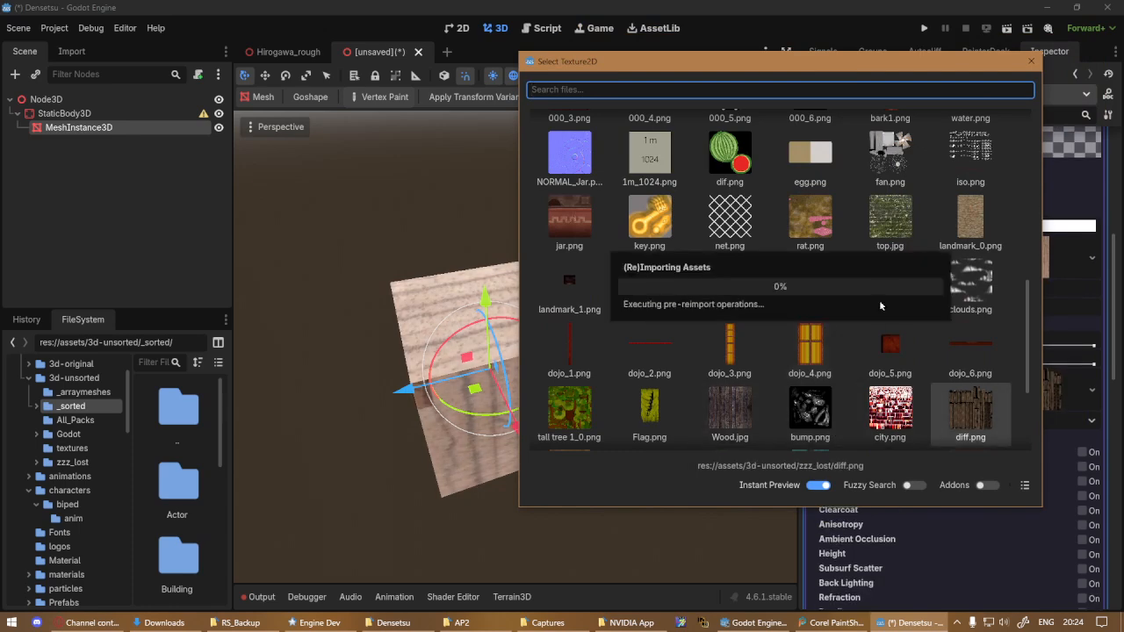
left_click(978, 218)
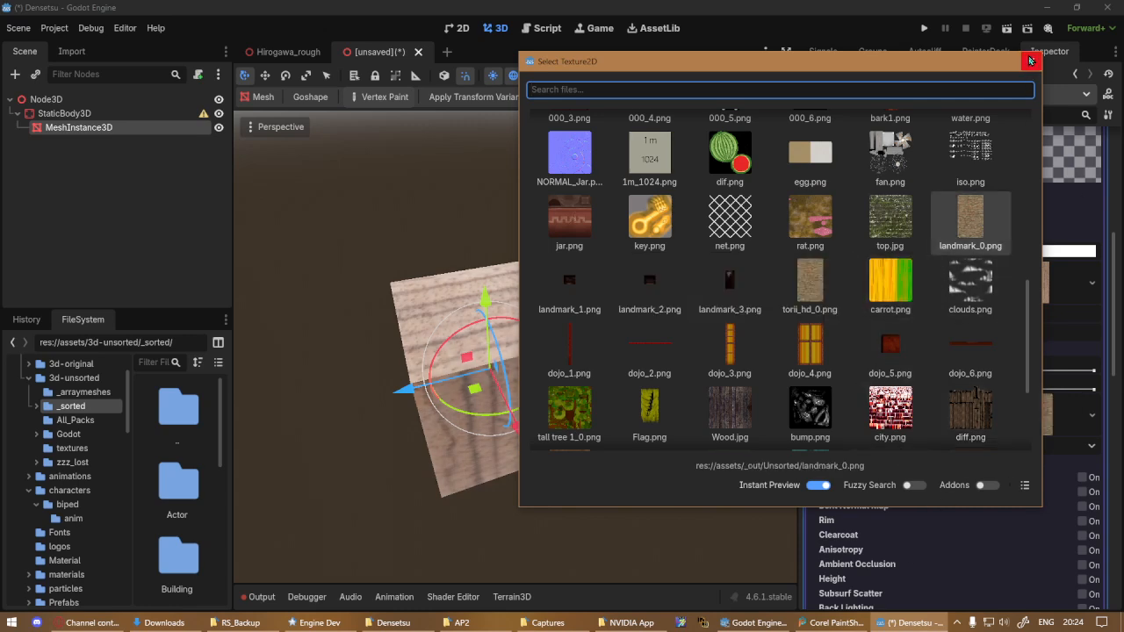
scroll(916, 278, "down", 3)
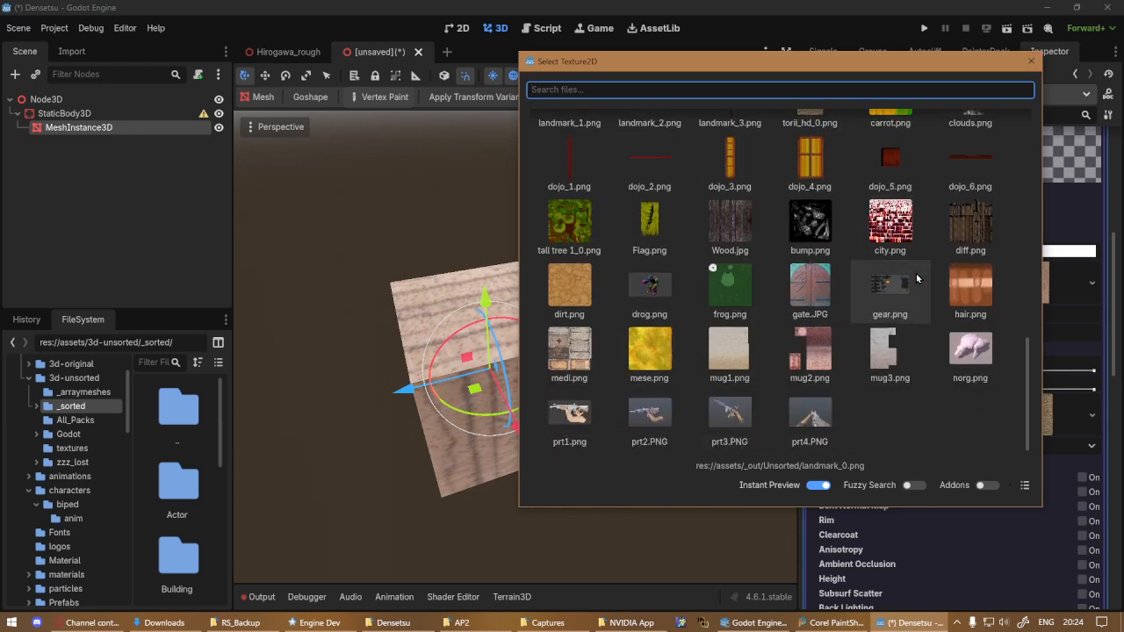
scroll(916, 278, "up", 6)
left_click(1032, 61)
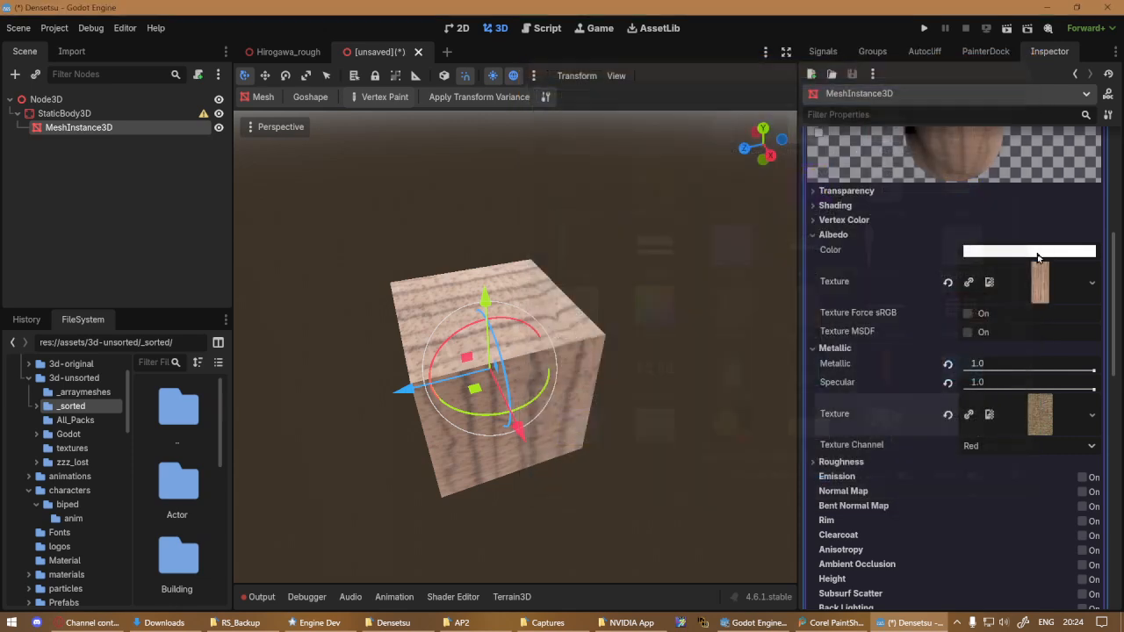
Remove the material's albedo texture and set the albedo color to grey 737373.
left_click(947, 283)
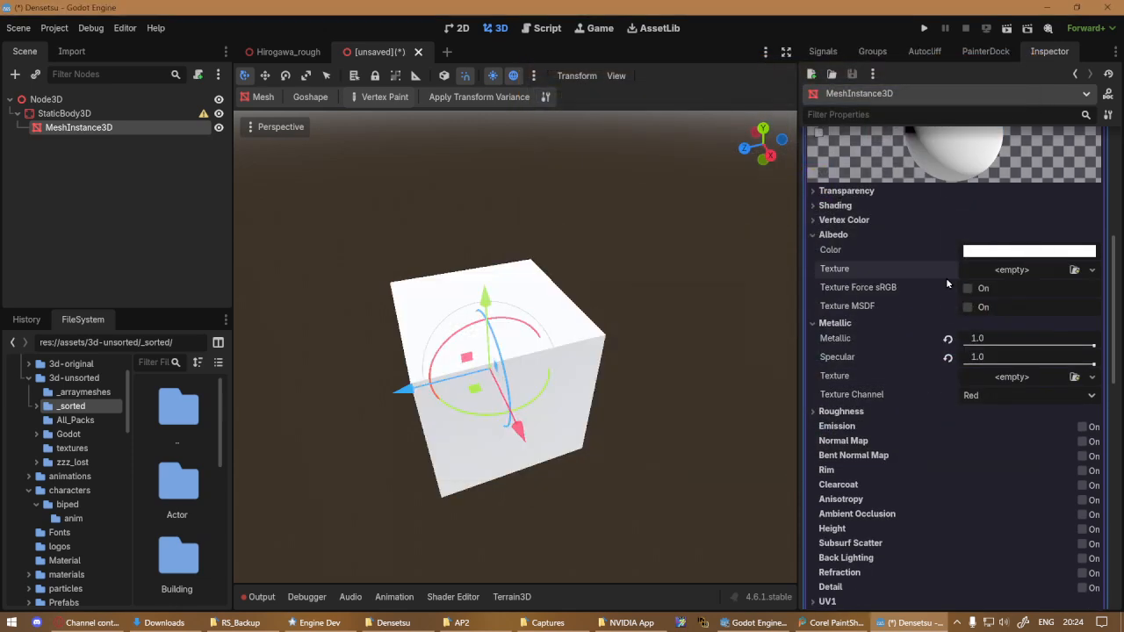
left_click(1036, 252)
left_click(1108, 316)
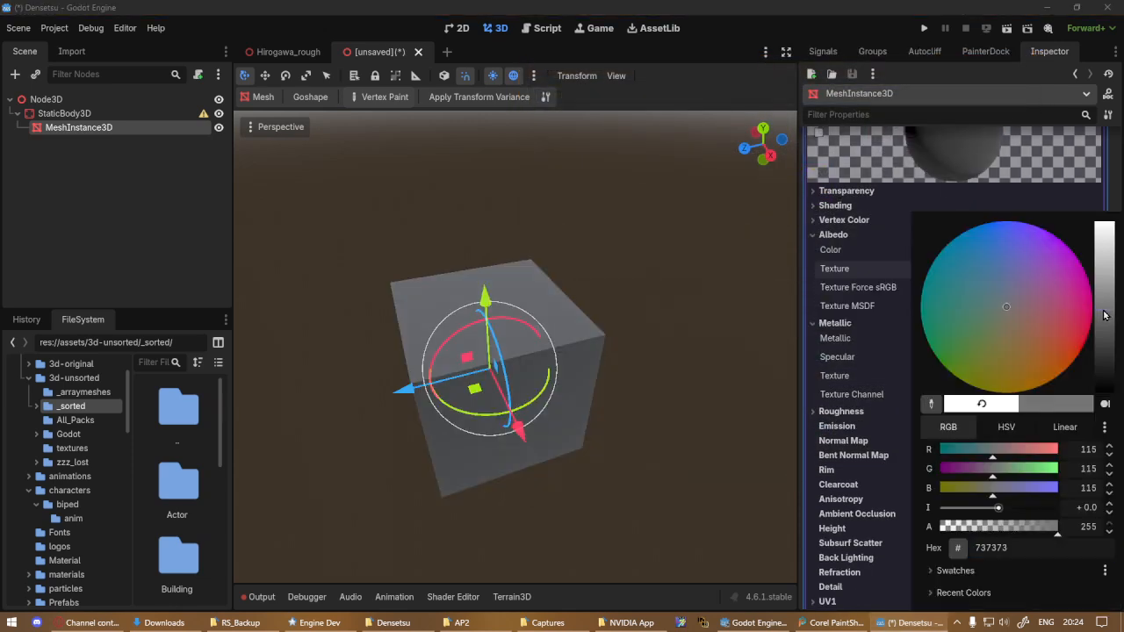
left_click(628, 204)
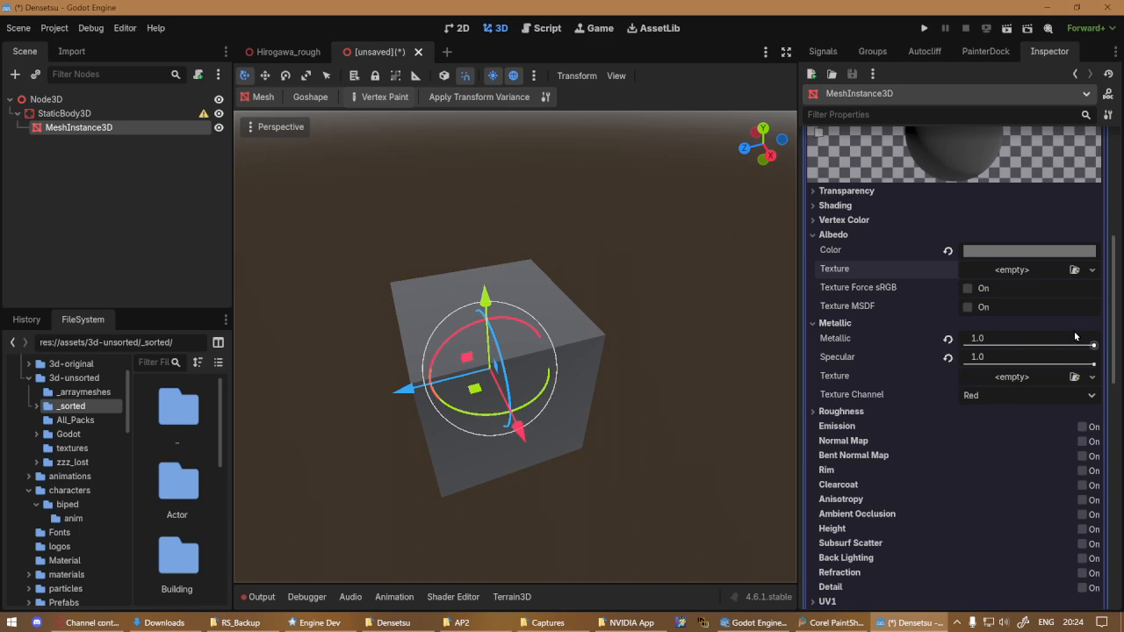
Preview images such as af18.jpg, moon.png, r.png and 000_5.png on the box as metallic texture candidates.
left_click(1074, 377)
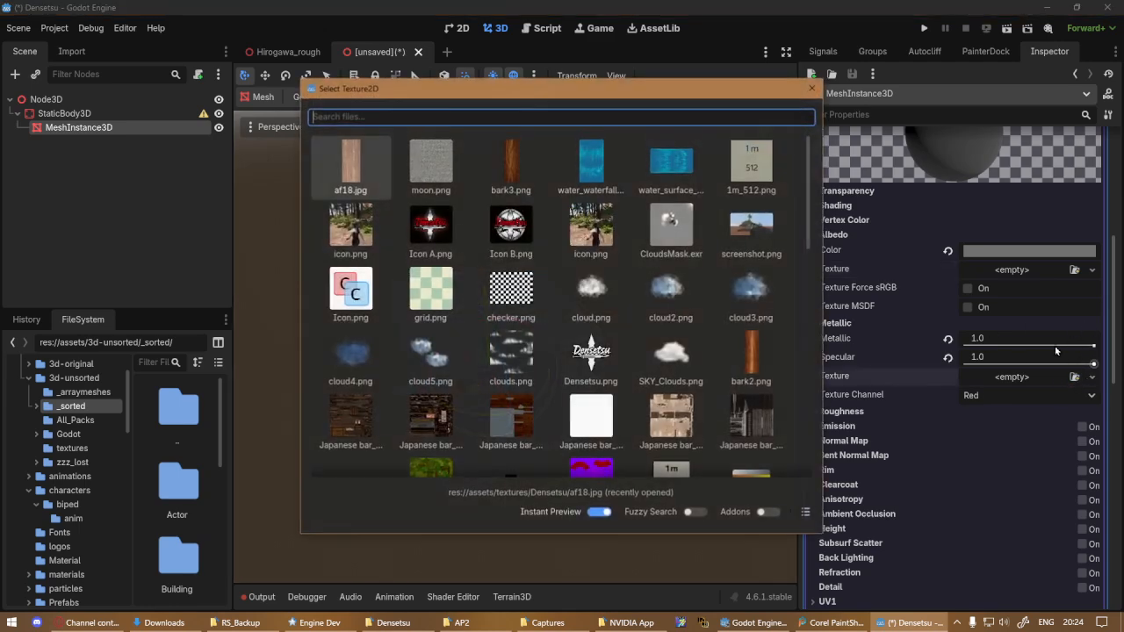
left_click_drag(674, 100, 1006, 207)
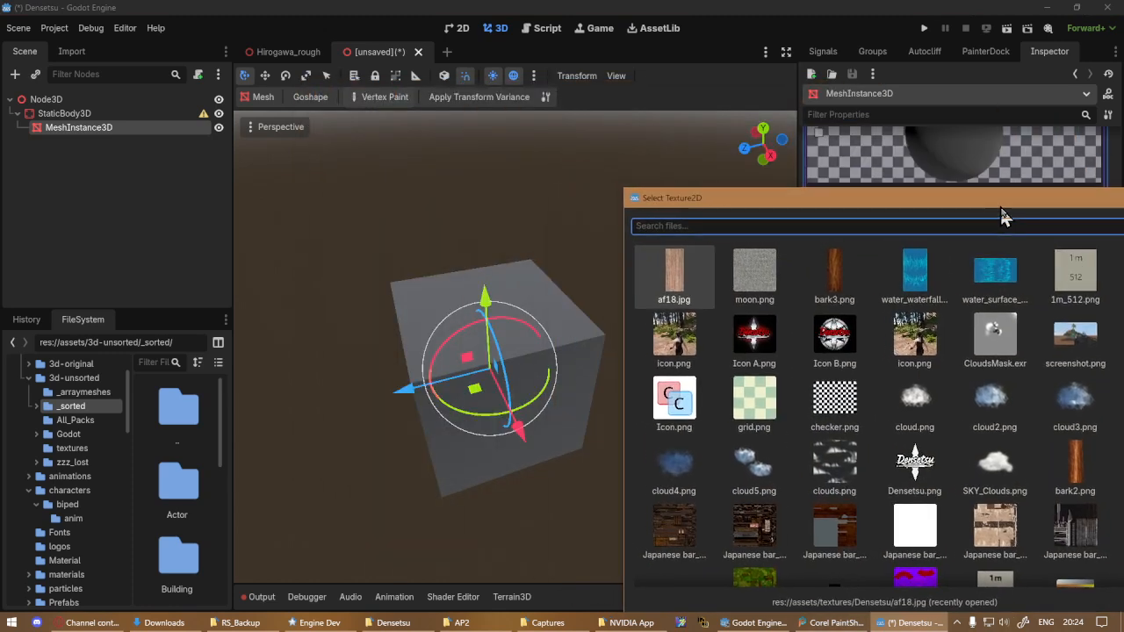
left_click(683, 260)
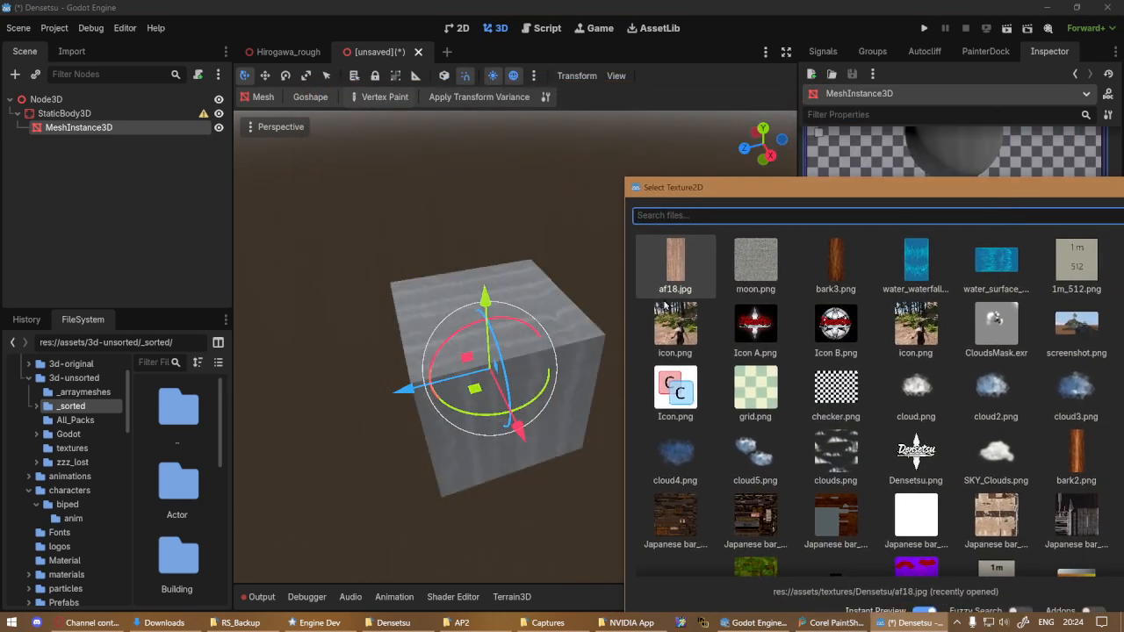
left_click(430, 412)
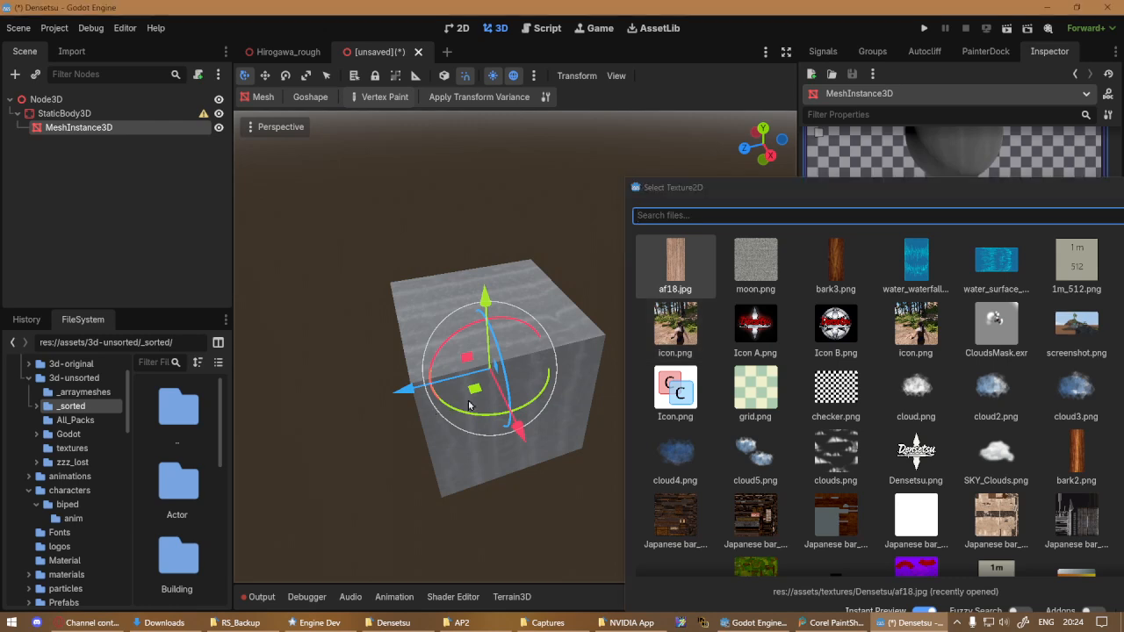
left_click(748, 259)
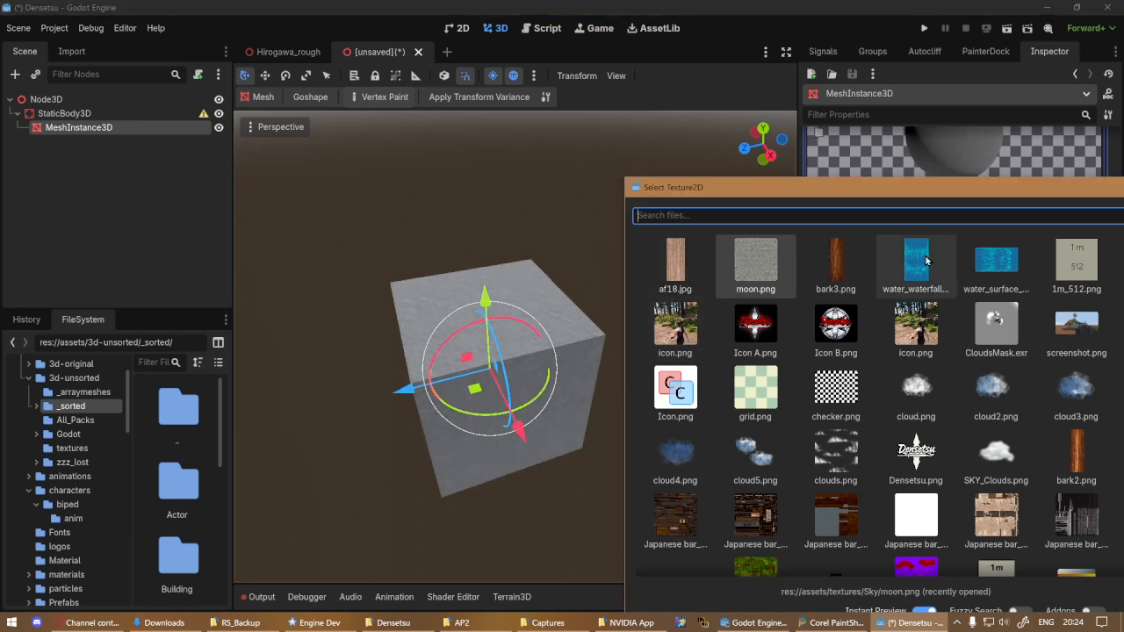
left_click(982, 275)
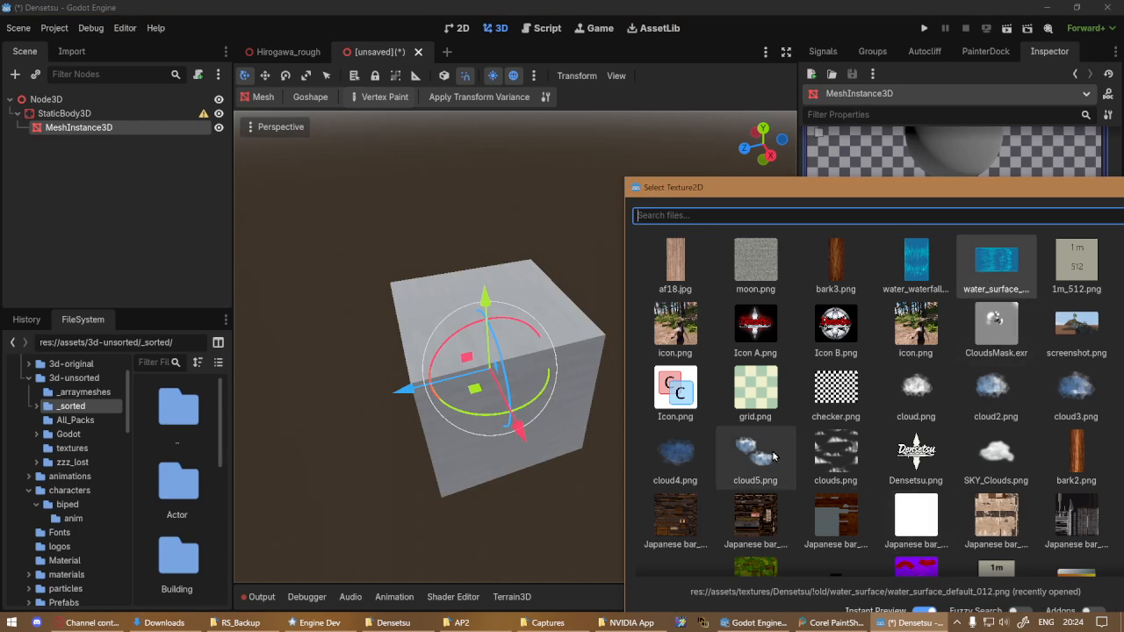
scroll(790, 522, "down", 5)
scroll(902, 394, "up", 2)
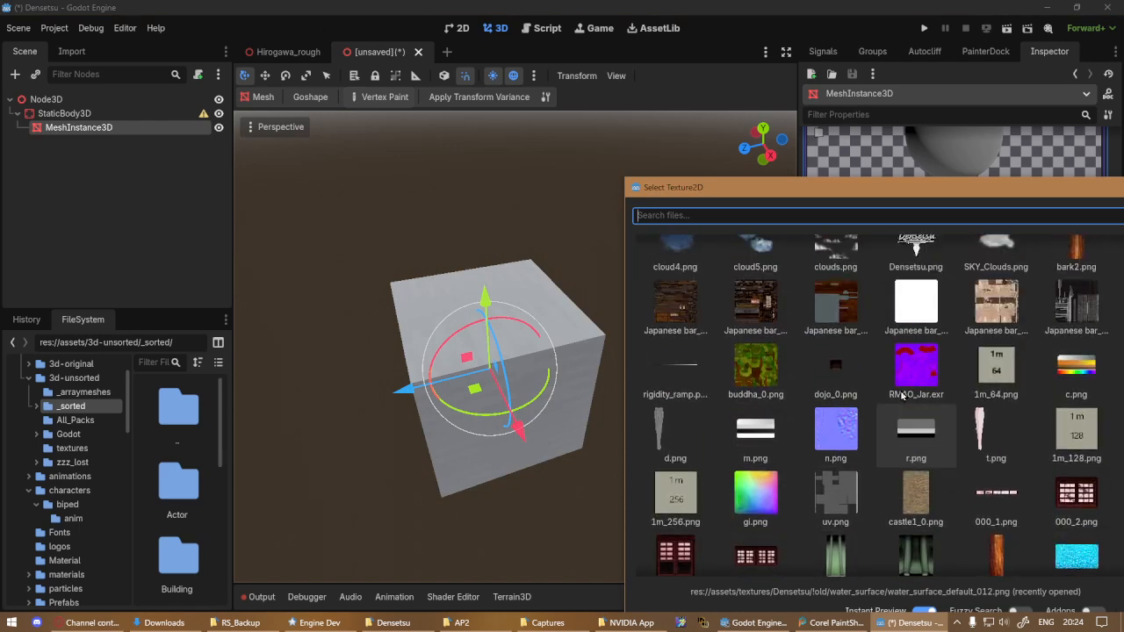
left_click(923, 424)
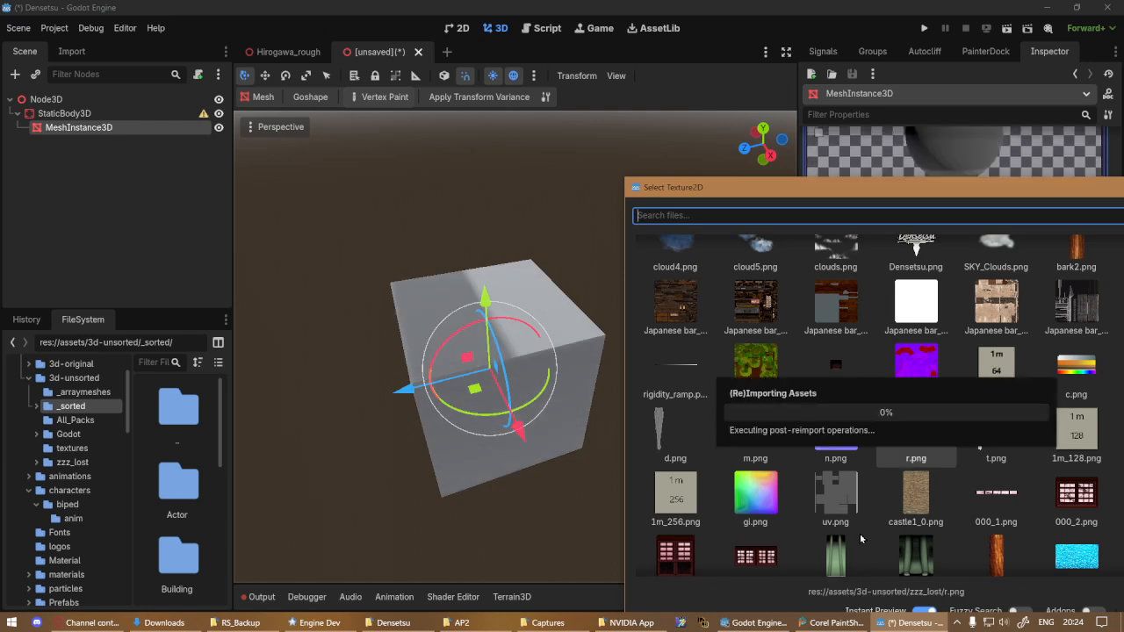
left_click(827, 560)
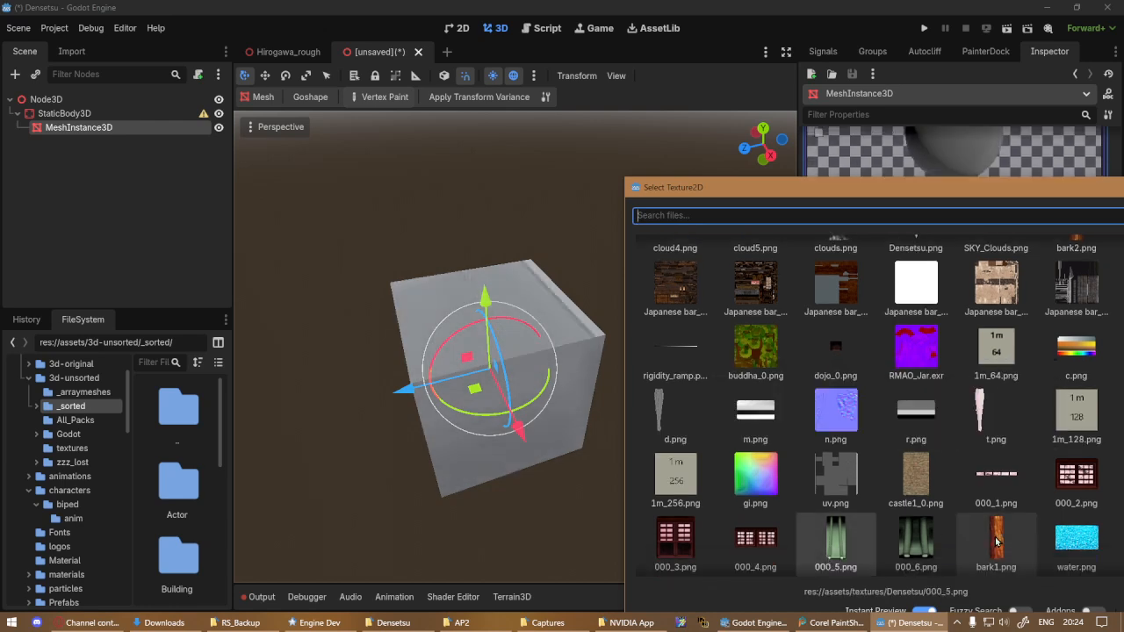
scroll(869, 499, "down", 3)
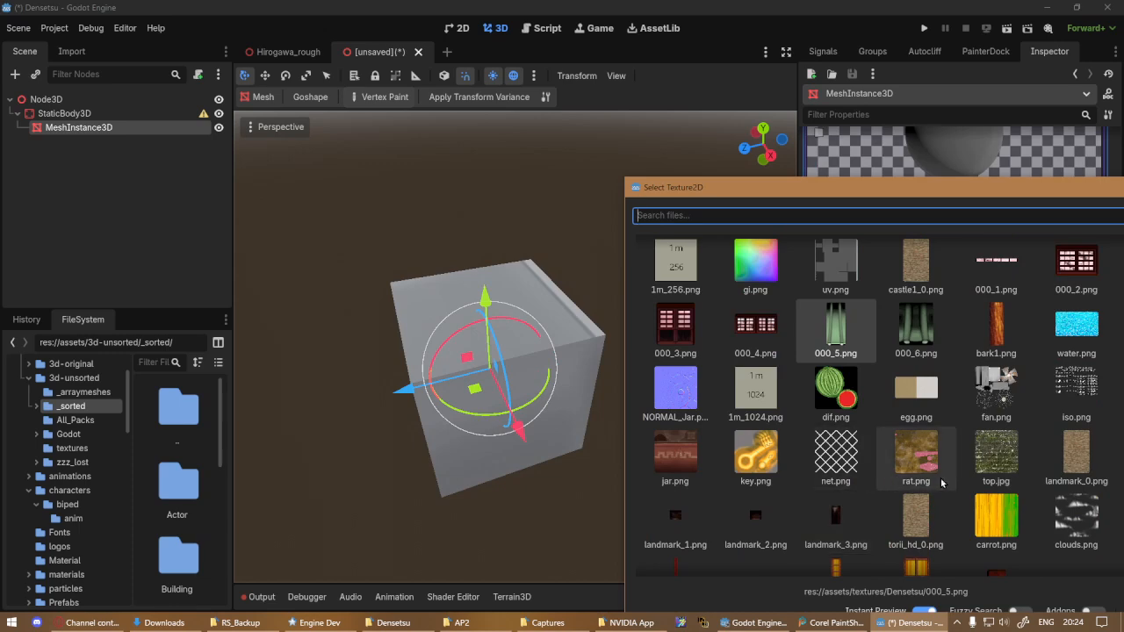
scroll(941, 483, "down", 3)
scroll(941, 483, "down", 10)
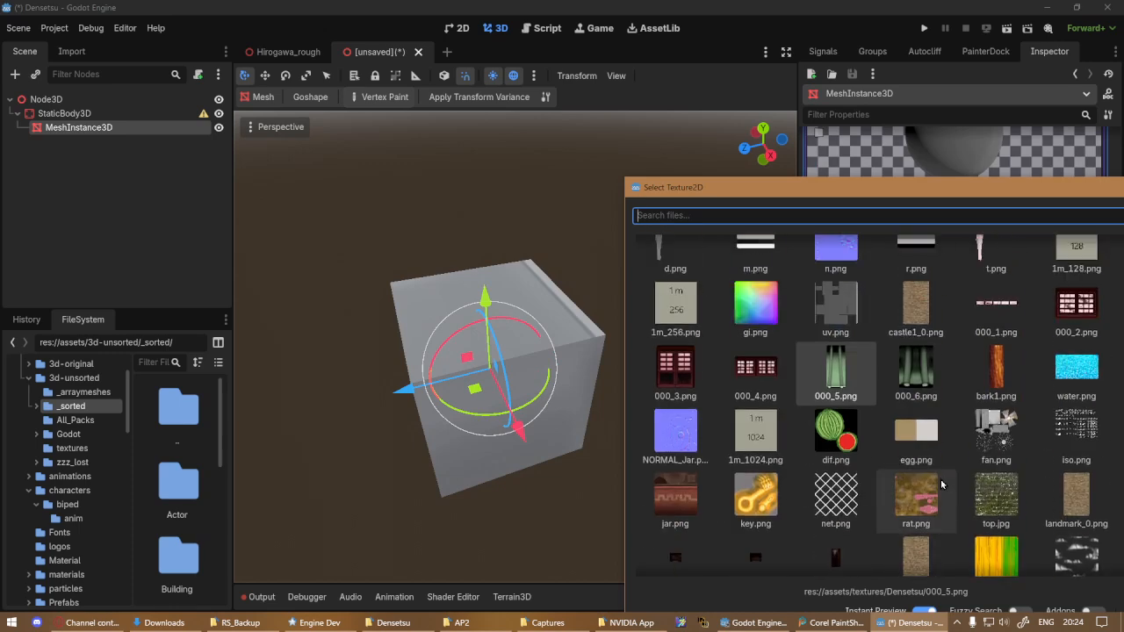
Load af18.jpg as the material's metallic texture after comparing it with the water textures.
left_click(663, 253)
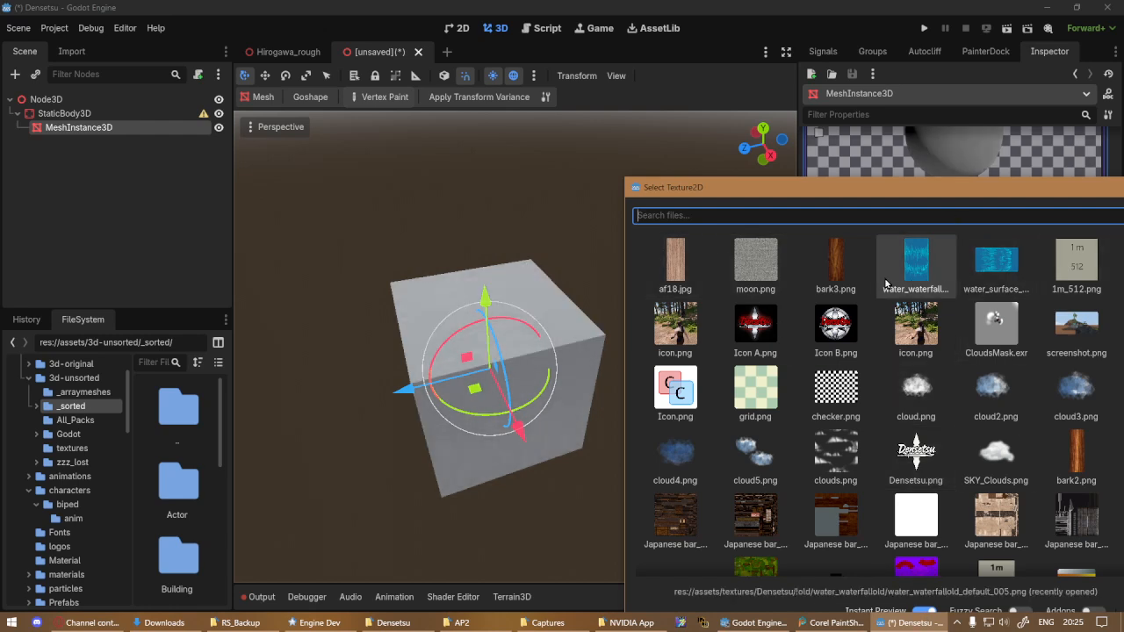
left_click(988, 268)
left_click(676, 263)
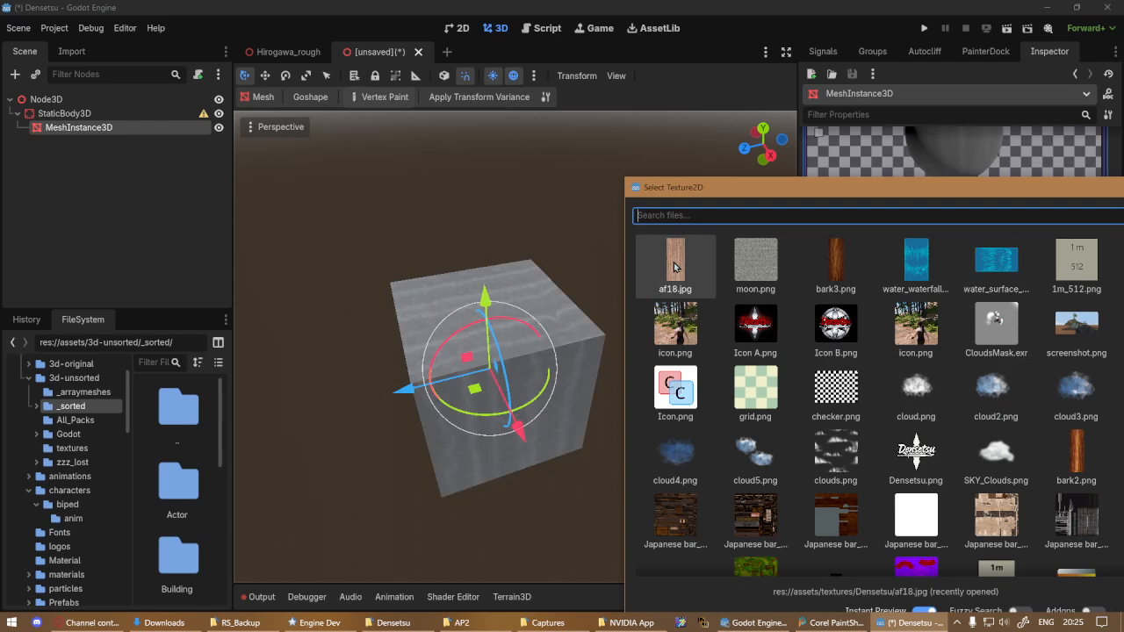
key("Return")
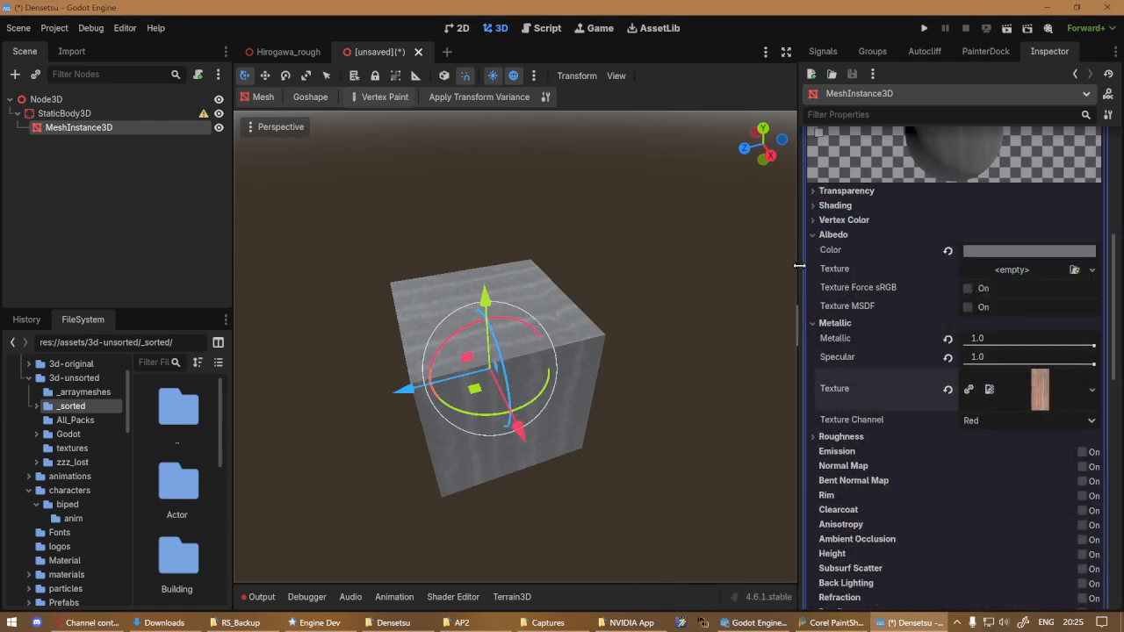
Set the metallic Texture Channel to Green and check the loaded texture's preview.
middle_click_drag(475, 409, 554, 474)
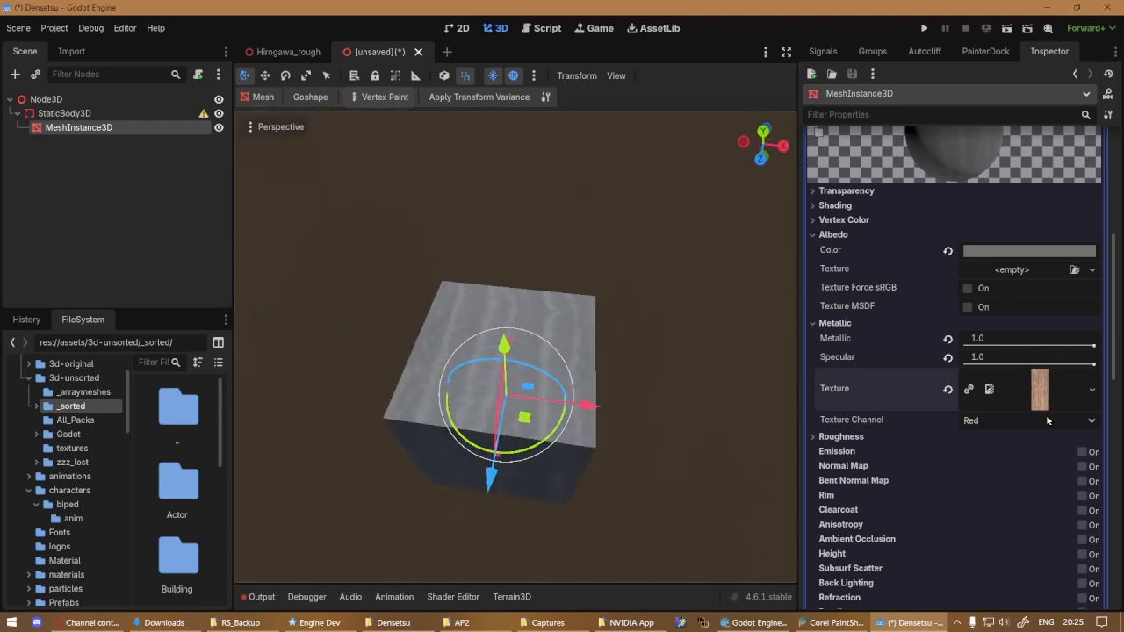
left_click(998, 421)
left_click(1002, 459)
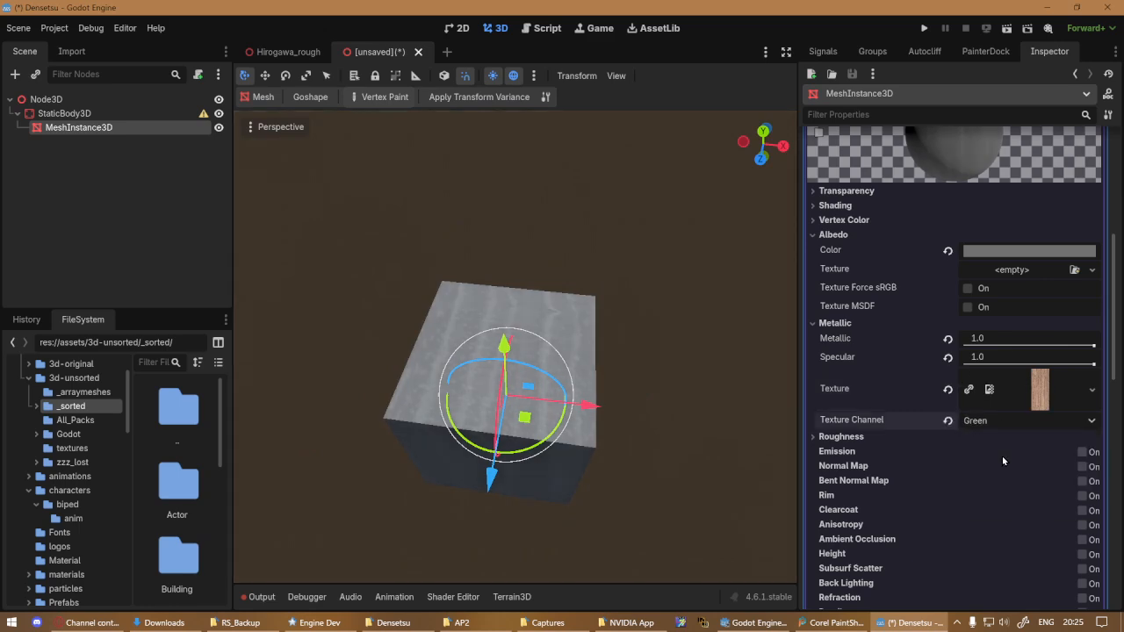
left_click(992, 400)
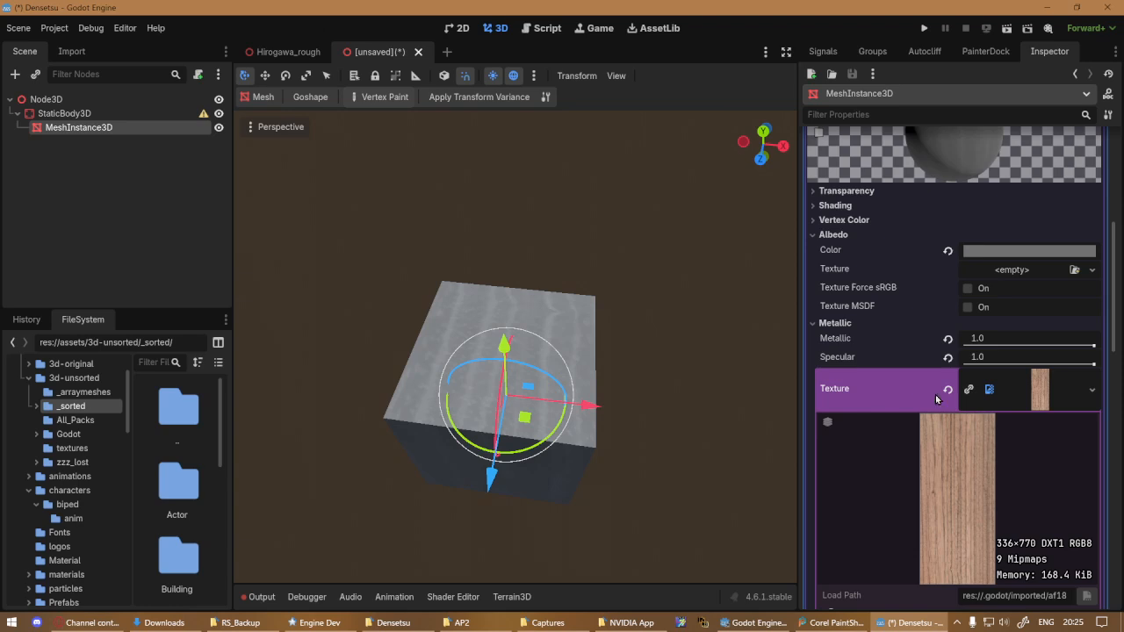
left_click(1030, 395)
left_click(999, 421)
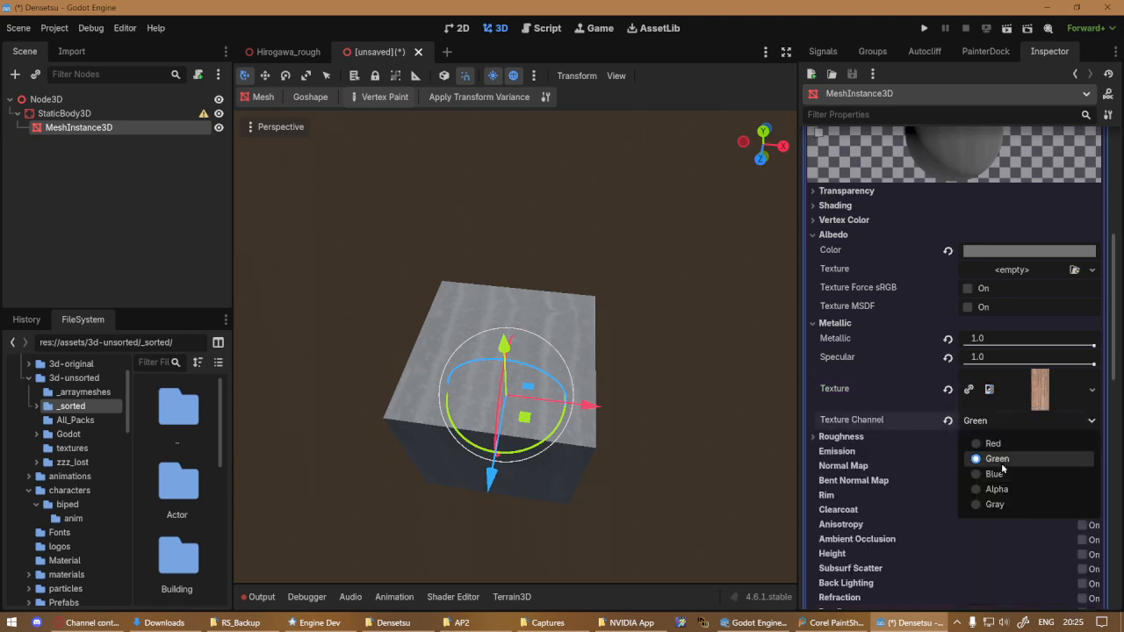
left_click(1002, 463)
Try the Blue and Alpha metallic texture channels and inspect the box from another side.
left_click(1011, 419)
left_click(993, 473)
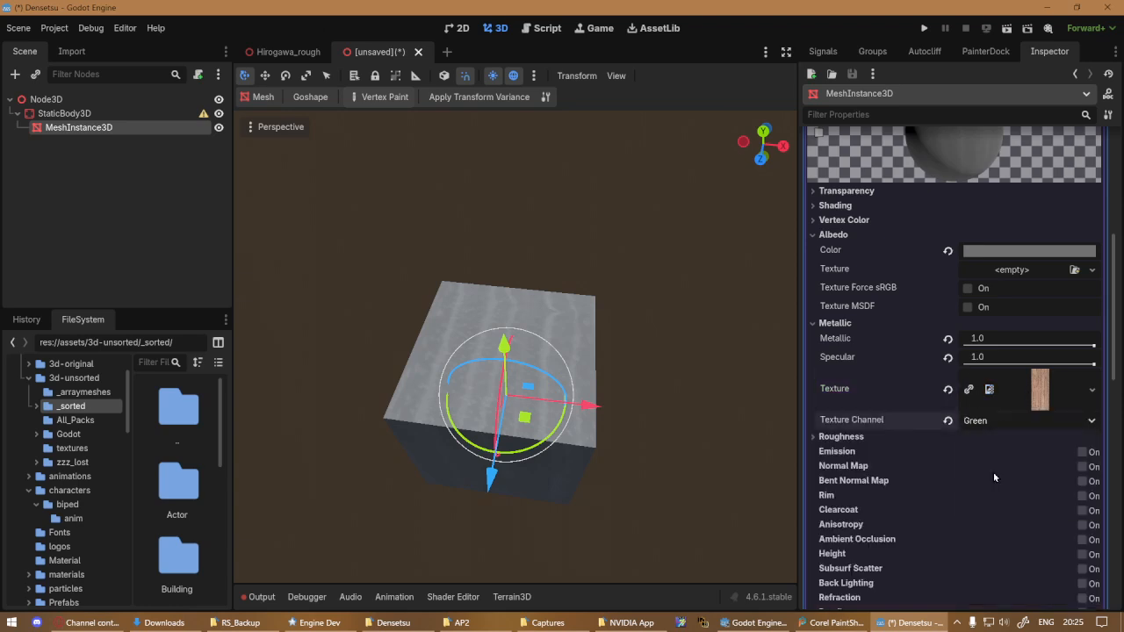
left_click(1010, 421)
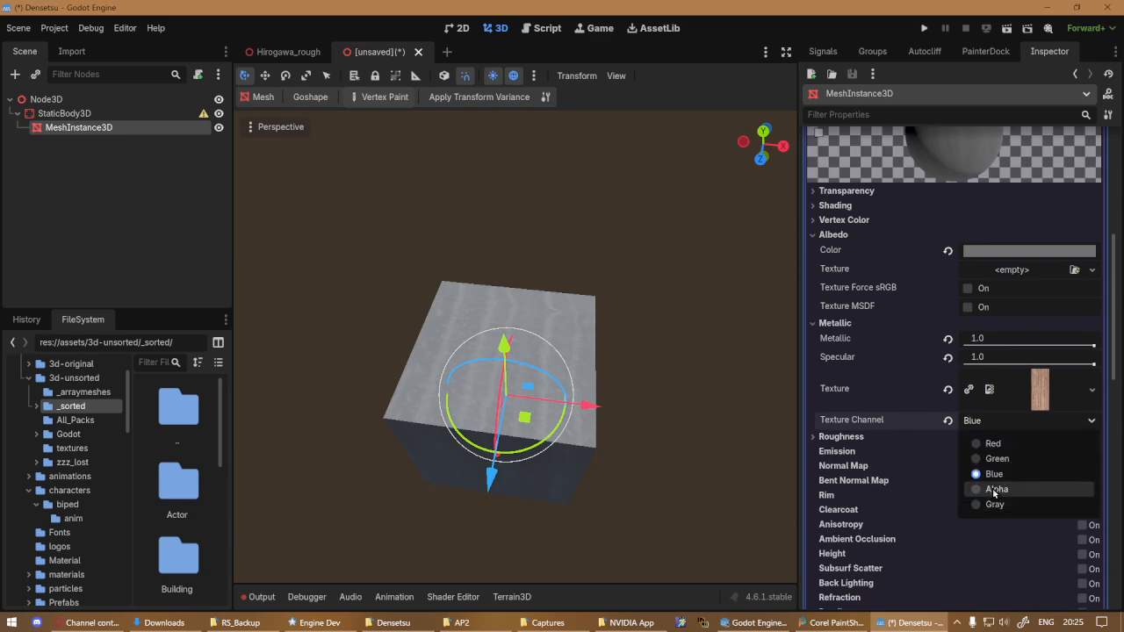
left_click(994, 490)
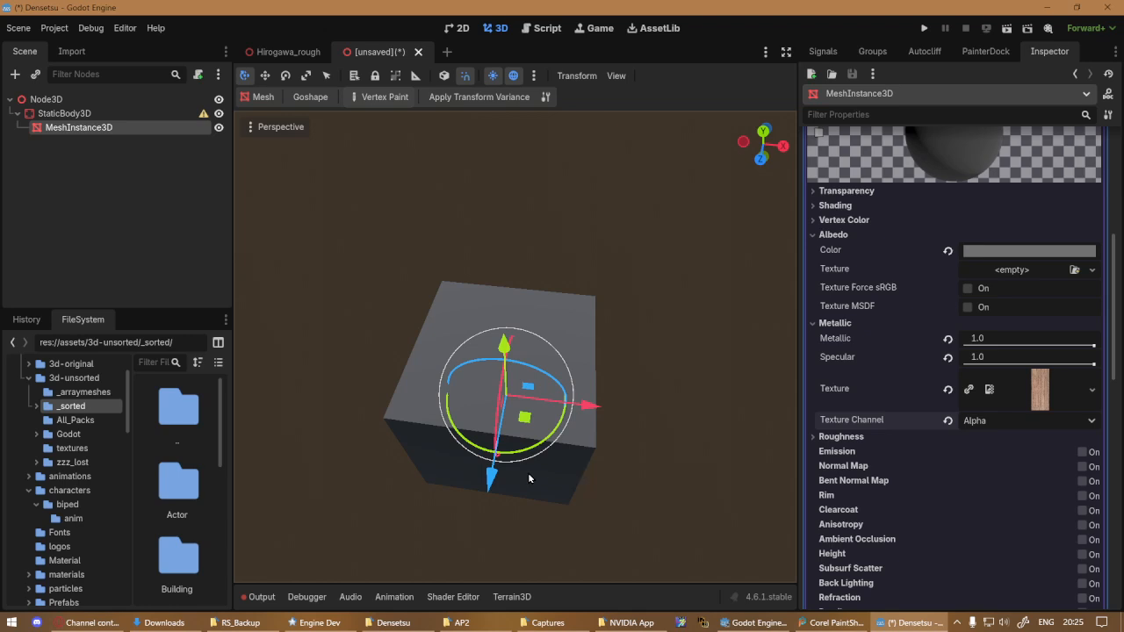
middle_click_drag(528, 472, 583, 459)
Set the metallic Texture Channel to Gray and inspect the box surface up close.
left_click(1017, 422)
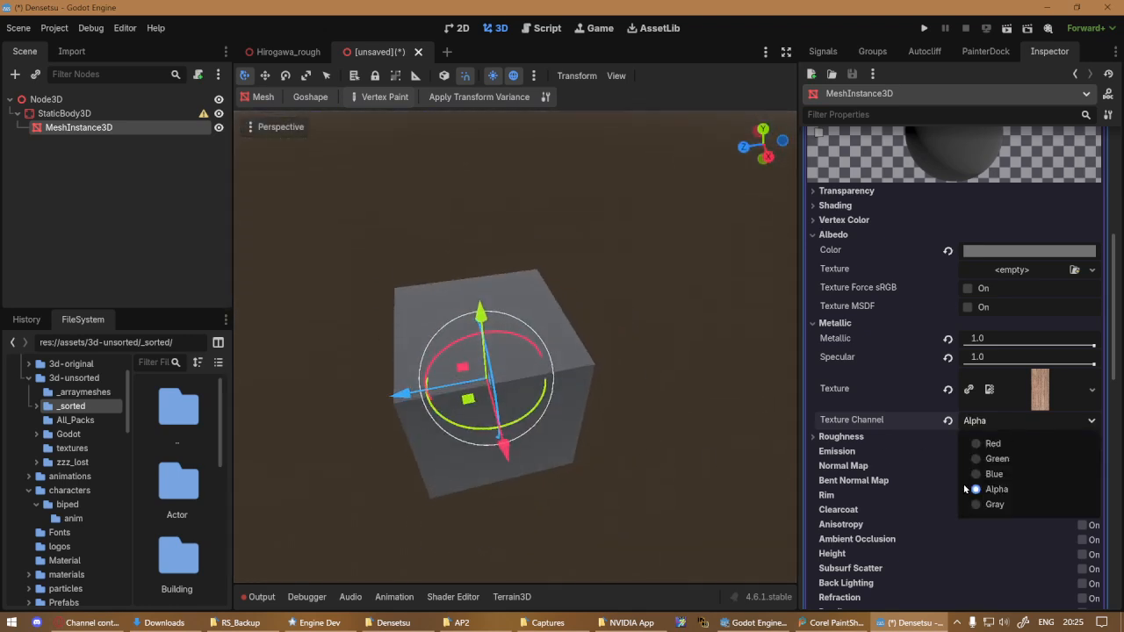
left_click(996, 504)
middle_click_drag(357, 438, 707, 419)
scroll(546, 367, "up", 7)
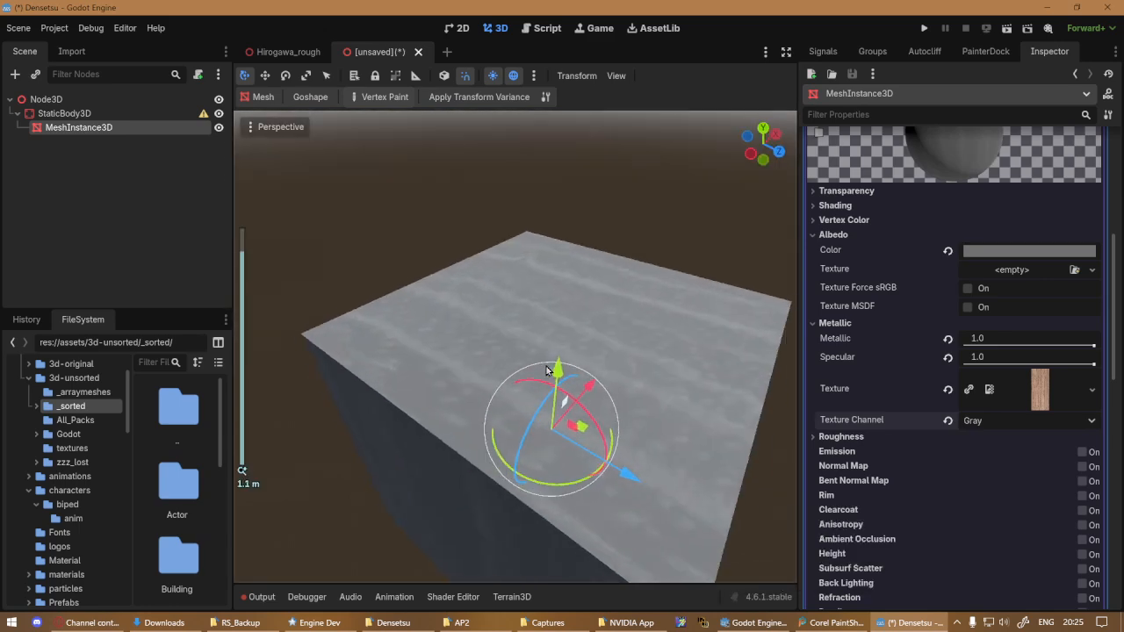
Rotate the preview sunlight in the 3D view to light the box's front side, and inspect the box from above.
middle_click_drag(545, 371, 500, 360)
scroll(524, 389, "down", 5)
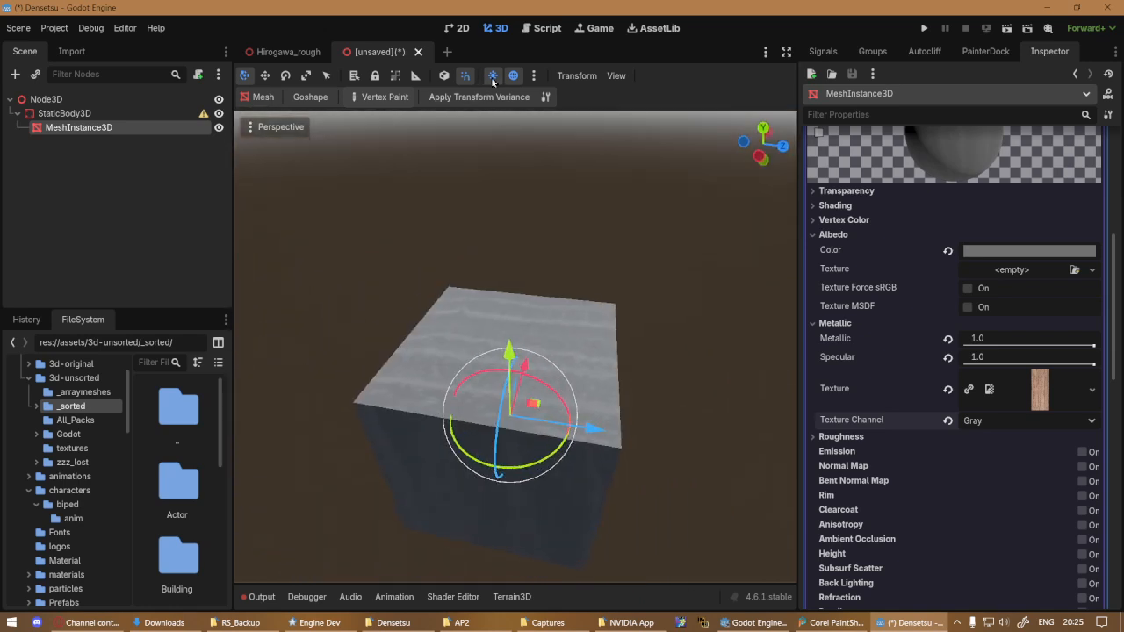
left_click(533, 75)
mouse_move(458, 158)
left_mouse_down()
mouse_move(472, 202)
mouse_move(459, 169)
mouse_move(424, 173)
mouse_move(492, 176)
mouse_move(439, 169)
left_mouse_up()
left_click(695, 451)
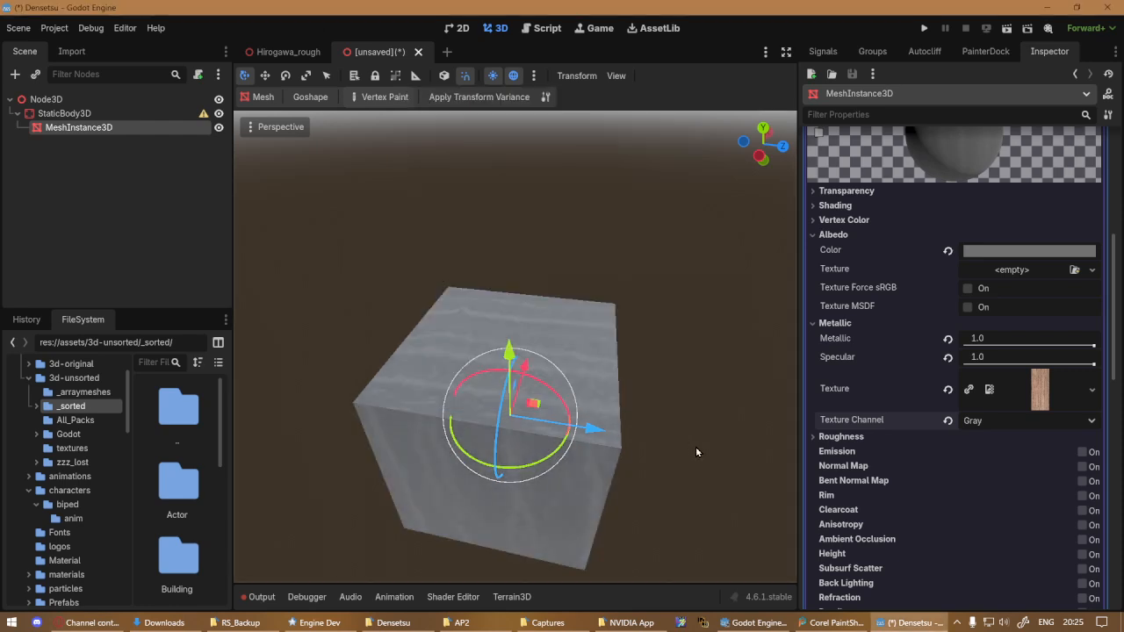
right_click_drag(517, 442, 553, 408)
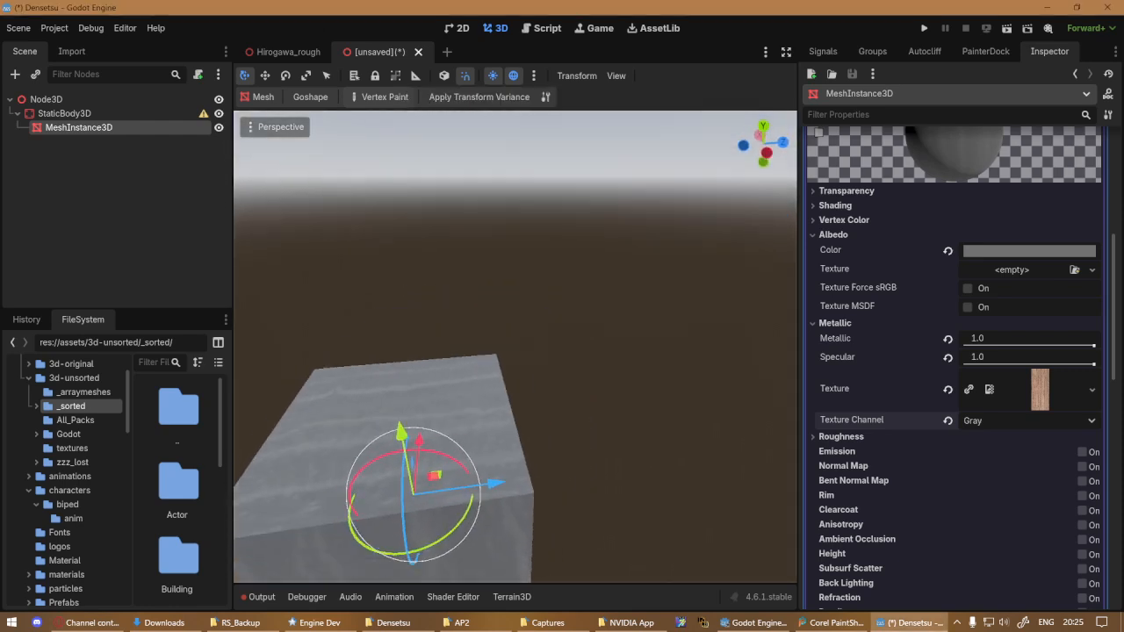
Set the material's albedo colour to dark grey 191919 and inspect the box from another side.
left_click(1007, 252)
left_click_drag(1115, 322, 1104, 379)
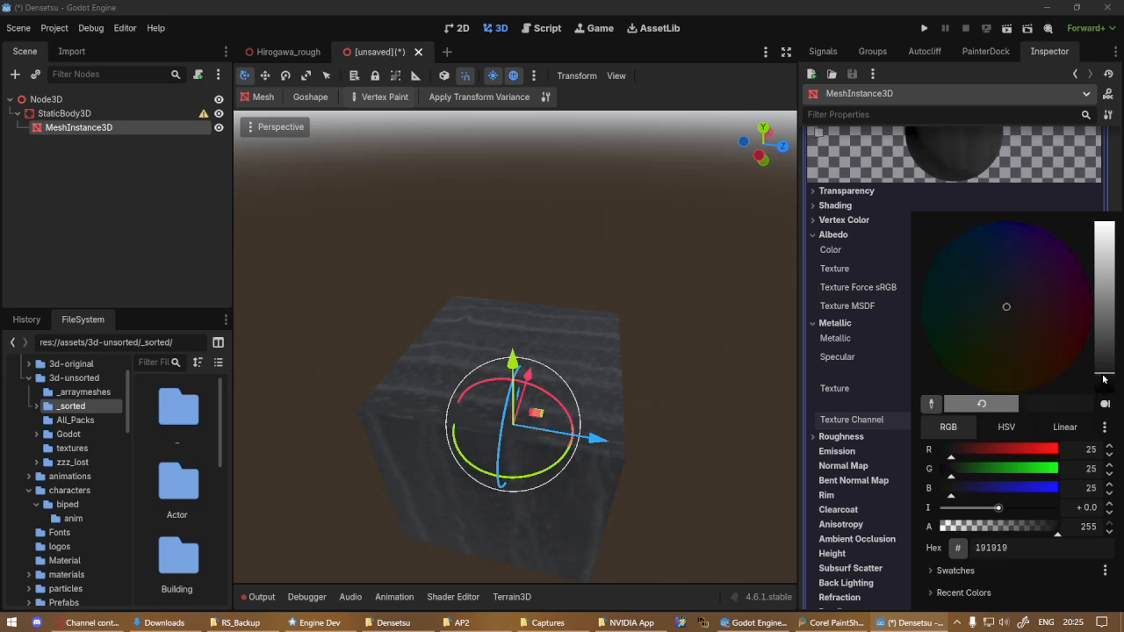
left_click(527, 431)
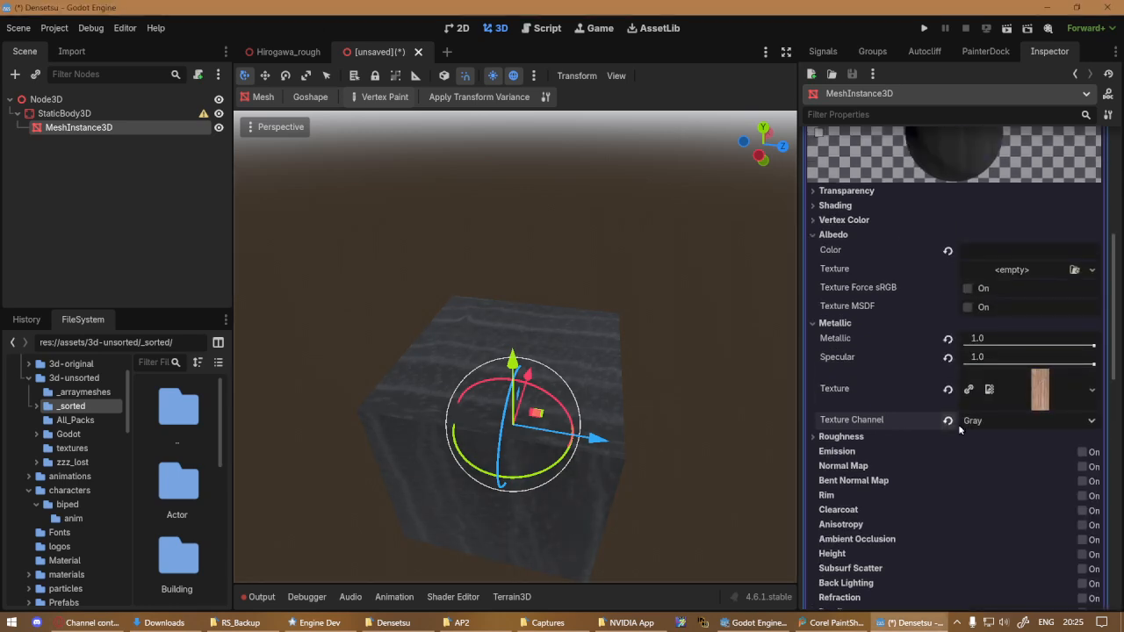
middle_click_drag(614, 511, 348, 340)
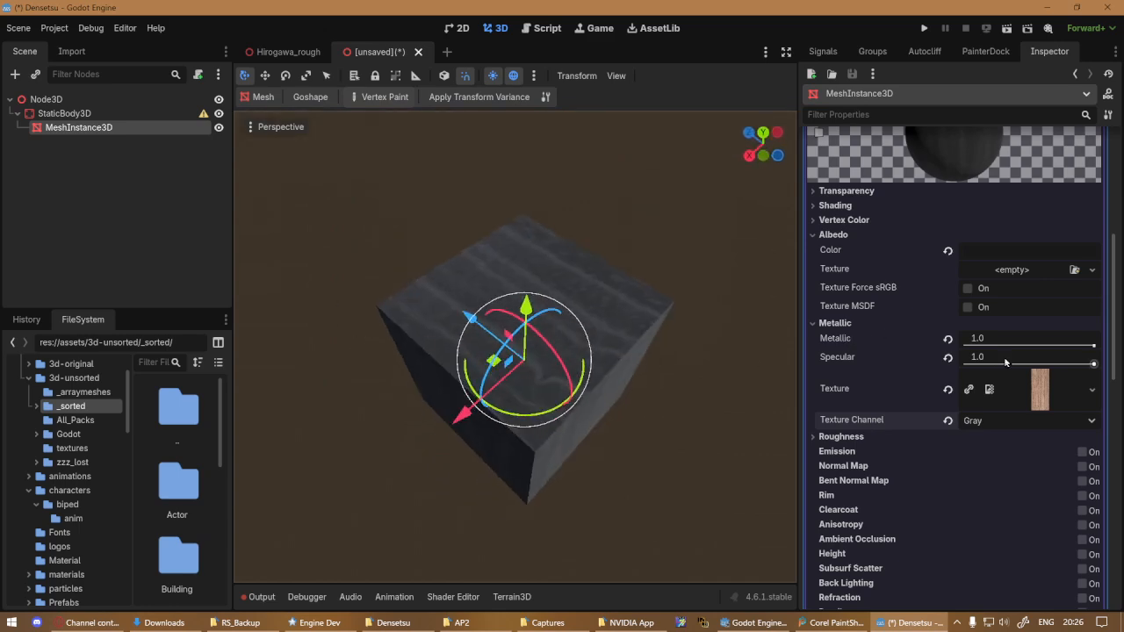
Try the material's Specular at 0.0 and 0.27, and lower its Metallic value.
left_click_drag(1093, 363, 965, 364)
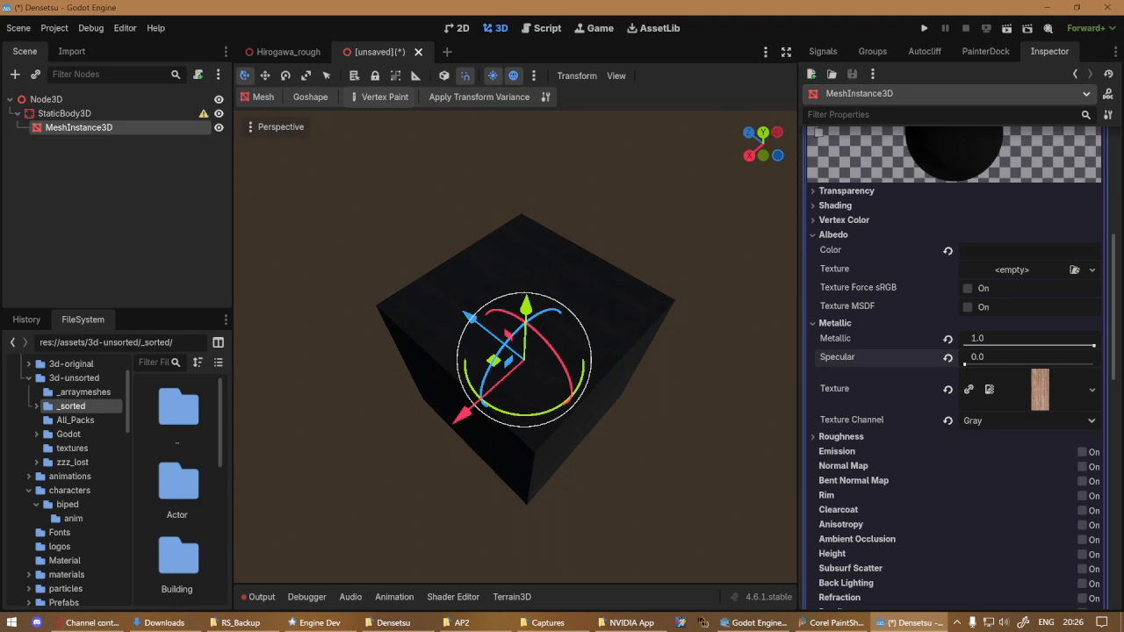
middle_click_drag(618, 381, 717, 367)
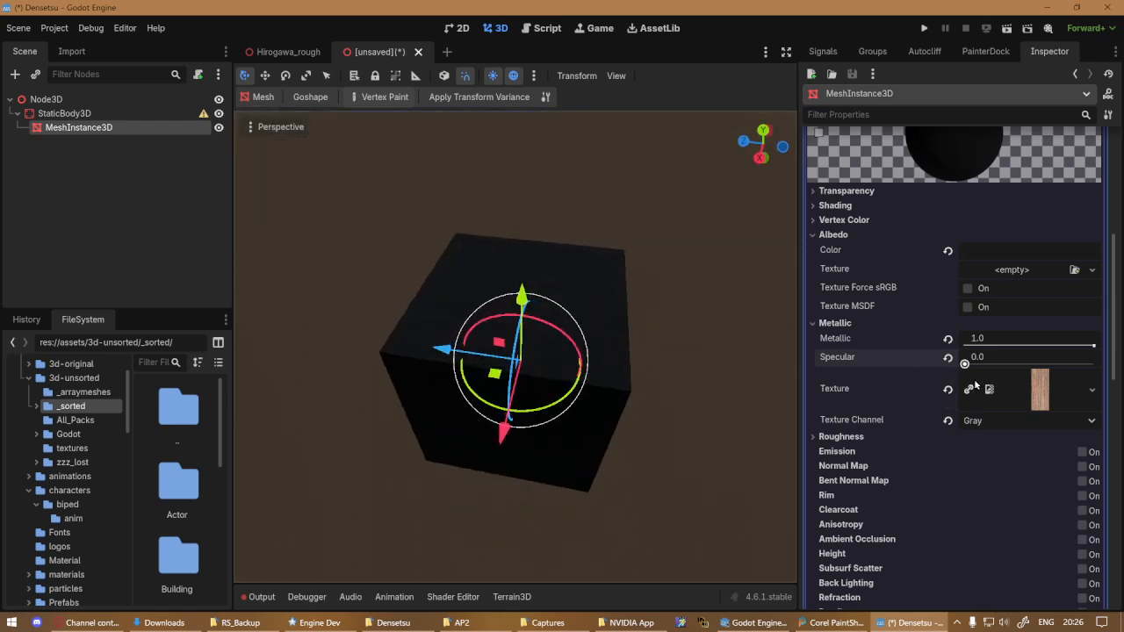
mouse_move(993, 364)
left_mouse_down()
mouse_move(1031, 364)
mouse_move(1000, 363)
left_mouse_up()
left_click_drag(1093, 345, 1037, 345)
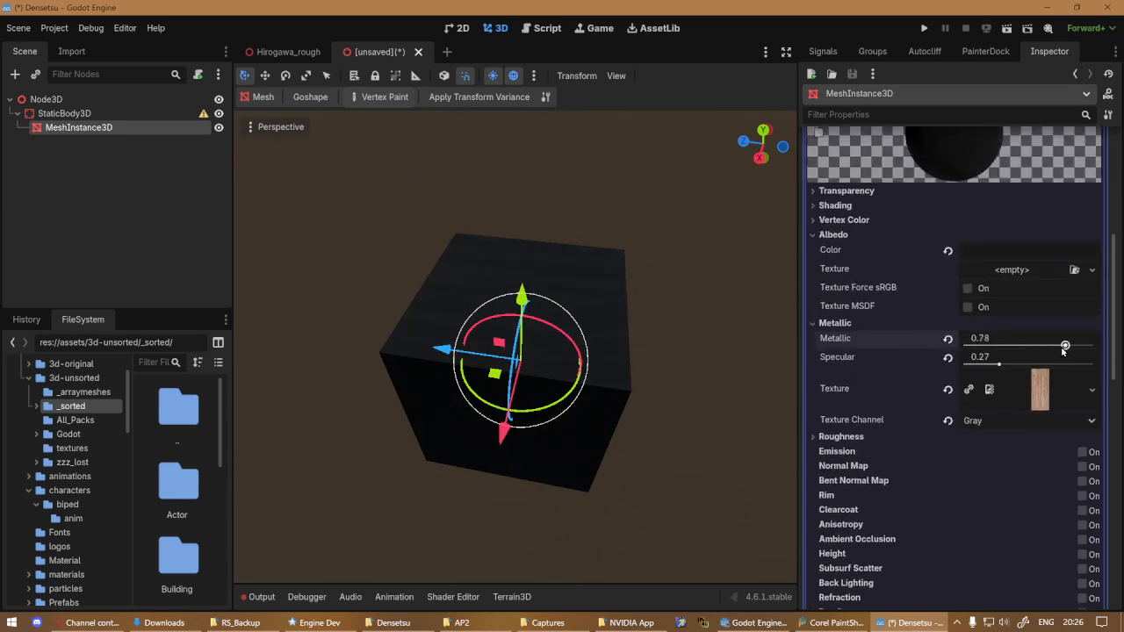
Reset the Metallic and Specular values to their defaults and clear the metallic texture.
left_click(948, 357)
left_click(947, 390)
left_click(884, 320)
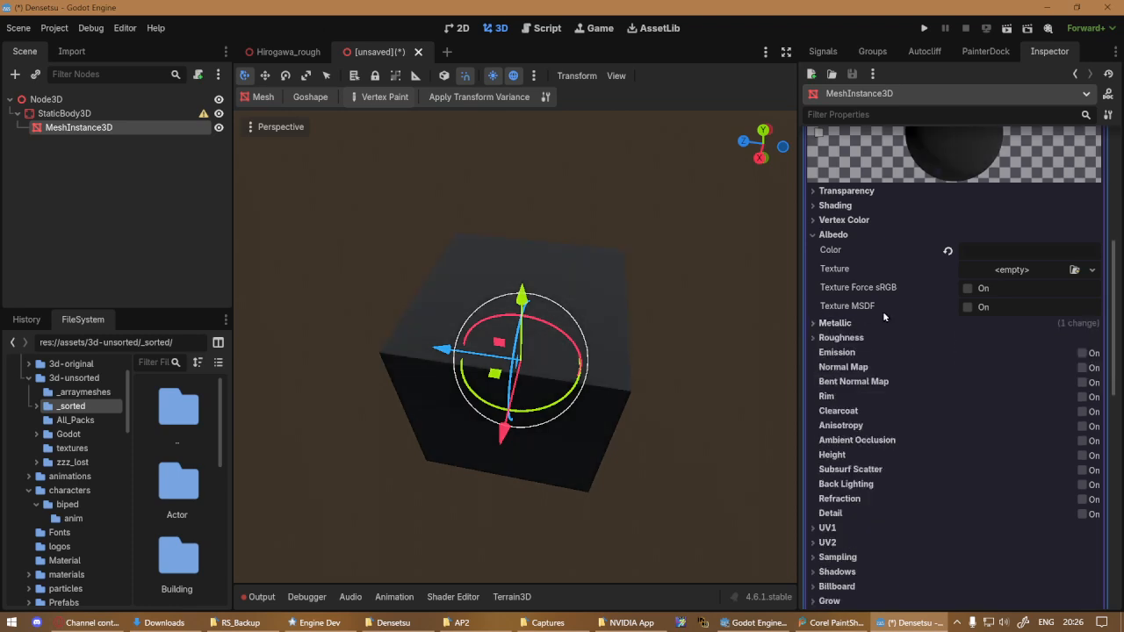
Set the material's Roughness to 0.33, Metallic to 0.43 and Specular to 1.0, and inspect the box from several sides.
left_click(843, 338)
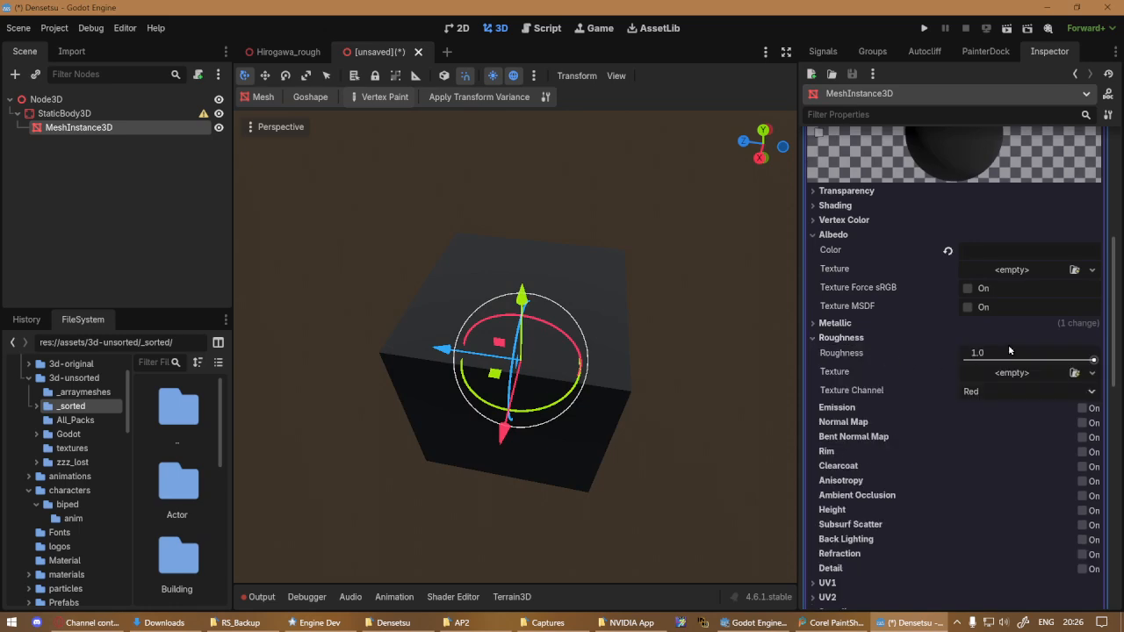
left_click_drag(1093, 360, 1038, 360)
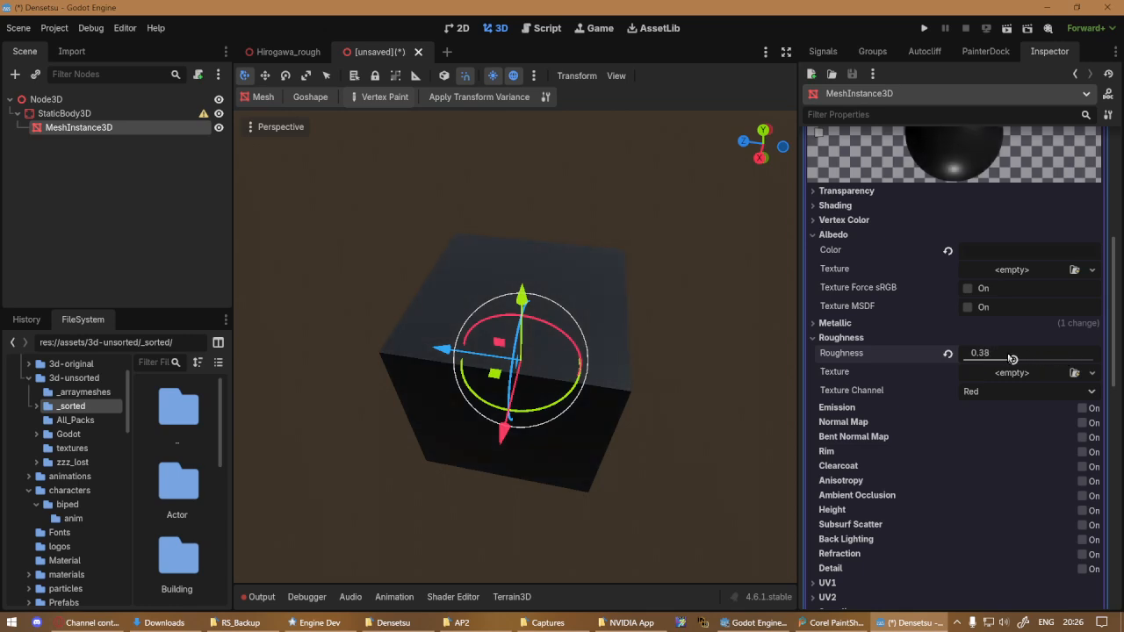
left_click(860, 325)
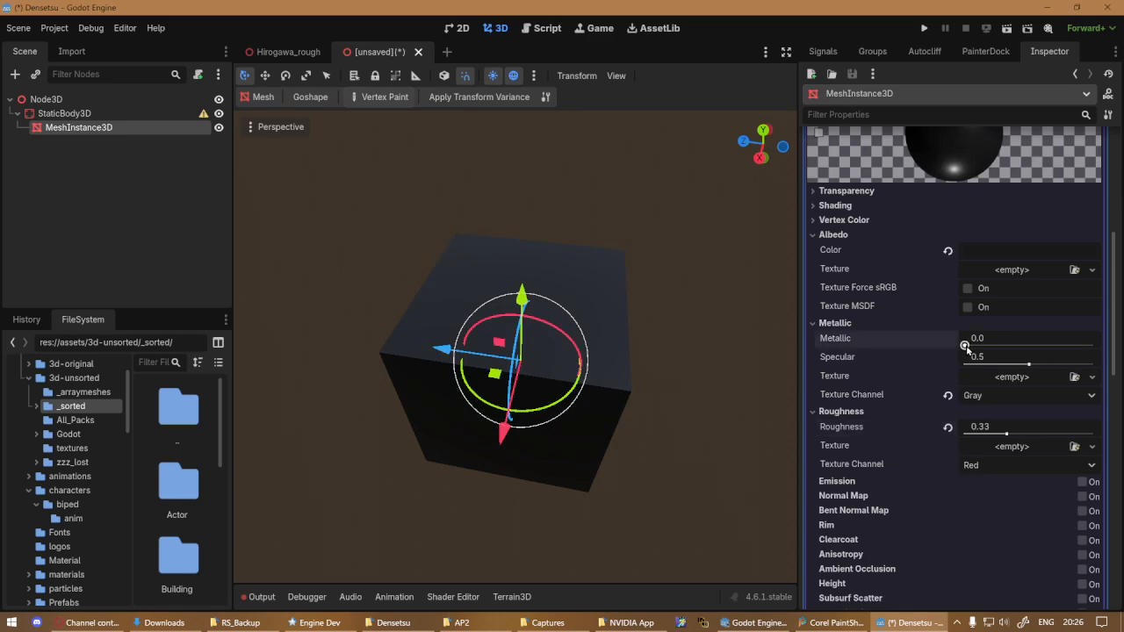
left_click_drag(965, 345, 1058, 369)
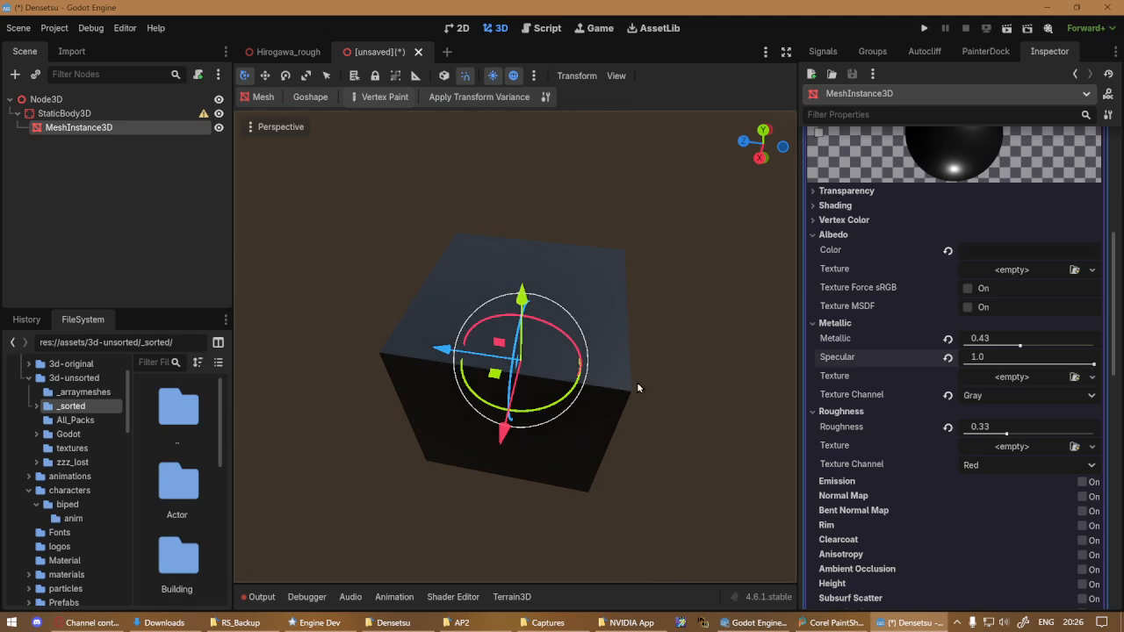
middle_click_drag(637, 381, 434, 316)
scroll(759, 386, "up", 3)
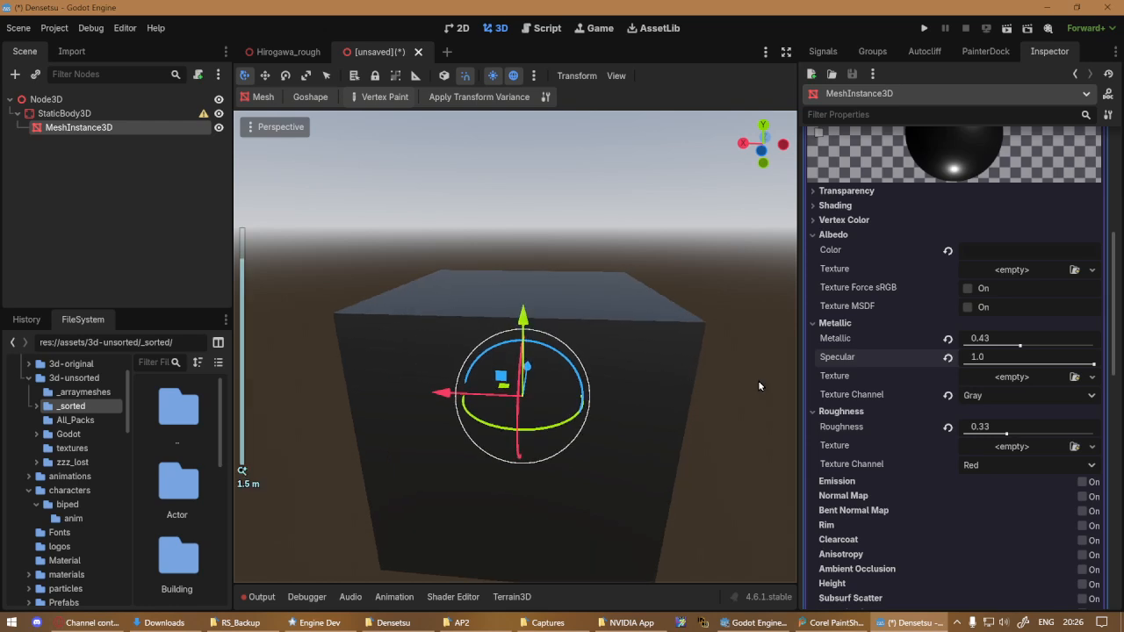
scroll(468, 320, "down", 2)
left_click(835, 323)
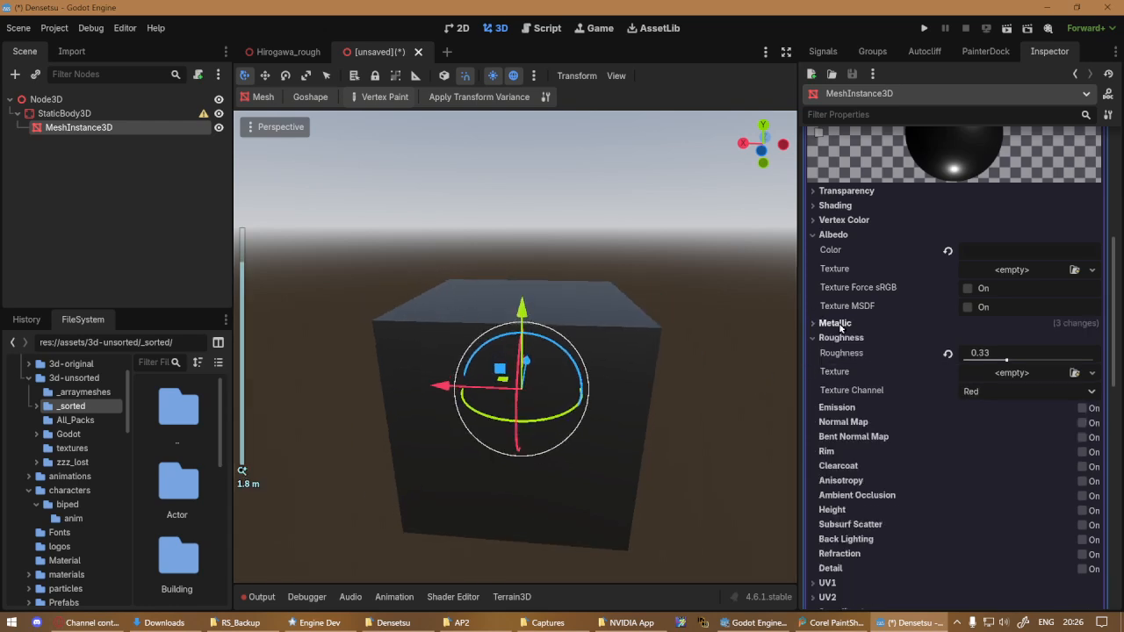
left_click(841, 338)
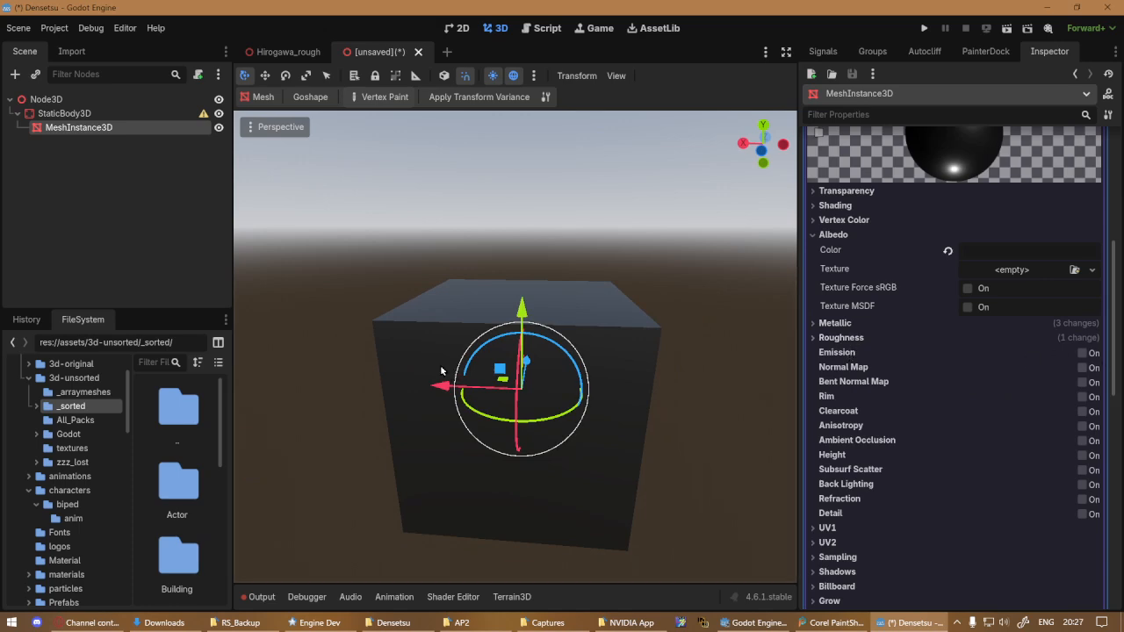
middle_click_drag(440, 364, 691, 371)
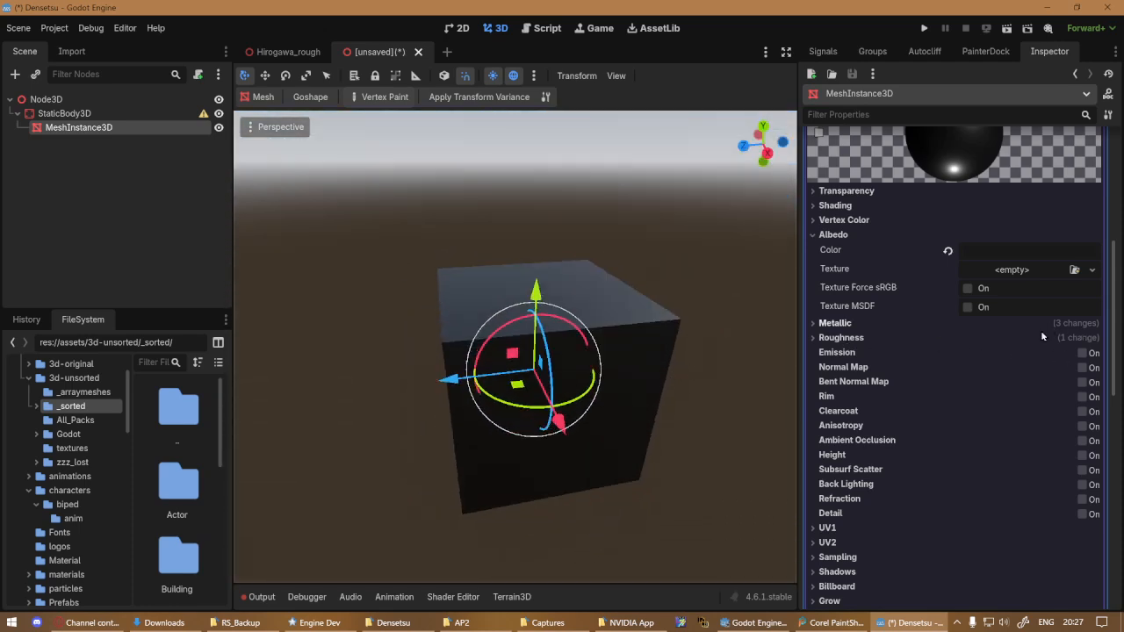
Enable Emission with a white colour at intensity 10.0 and an Energy Multiplier of 12.74.
left_click(1082, 353)
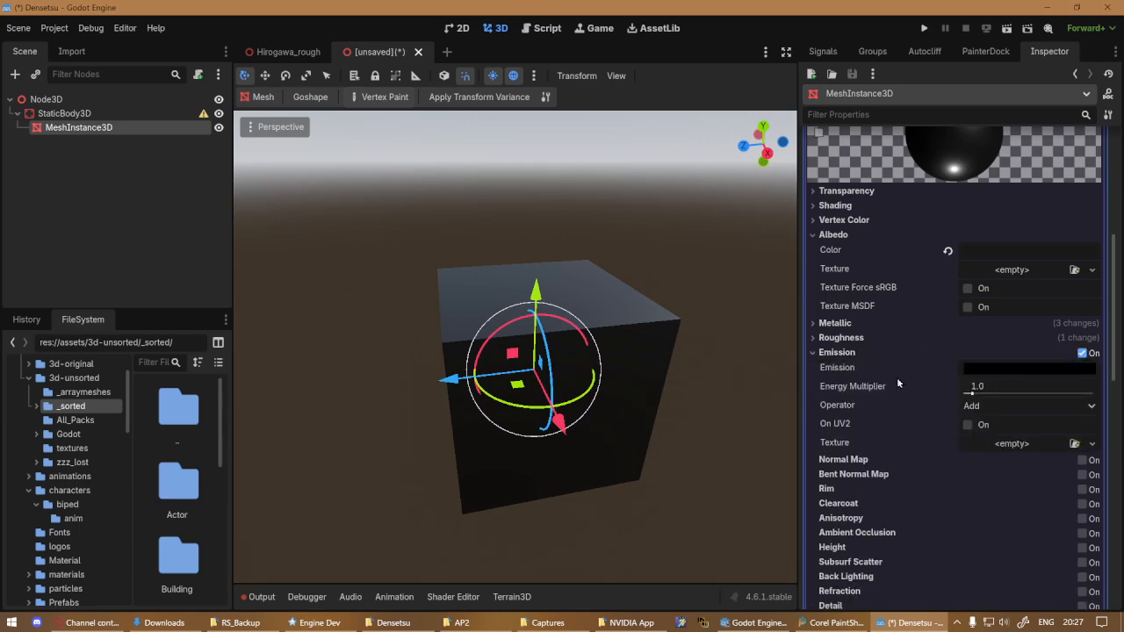
left_click(1025, 368)
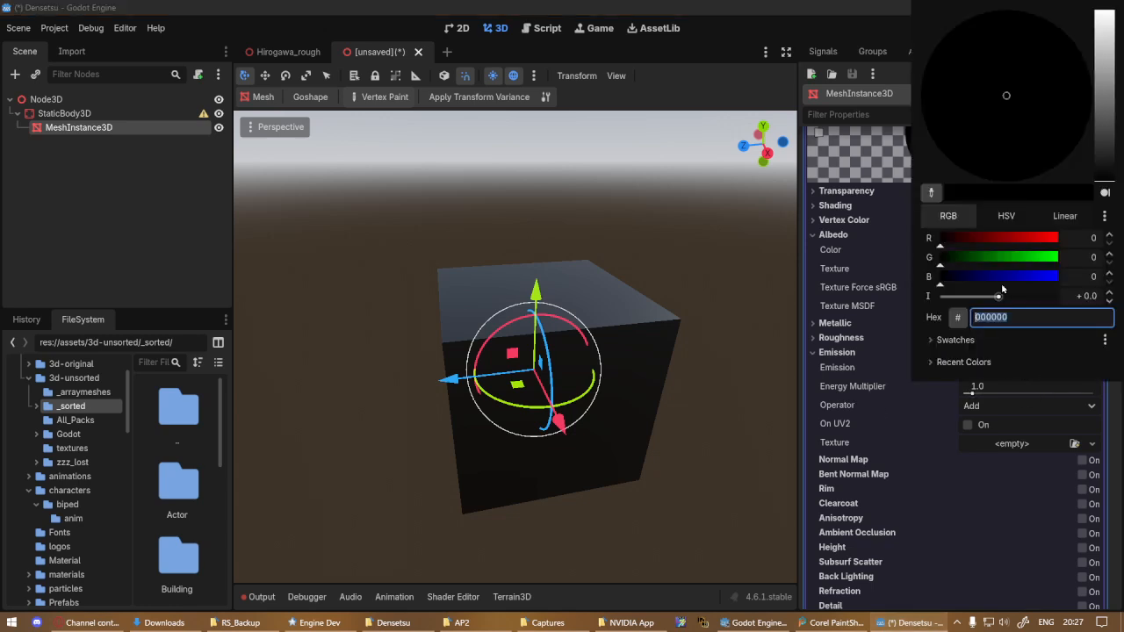
left_click_drag(1104, 142, 1112, 8)
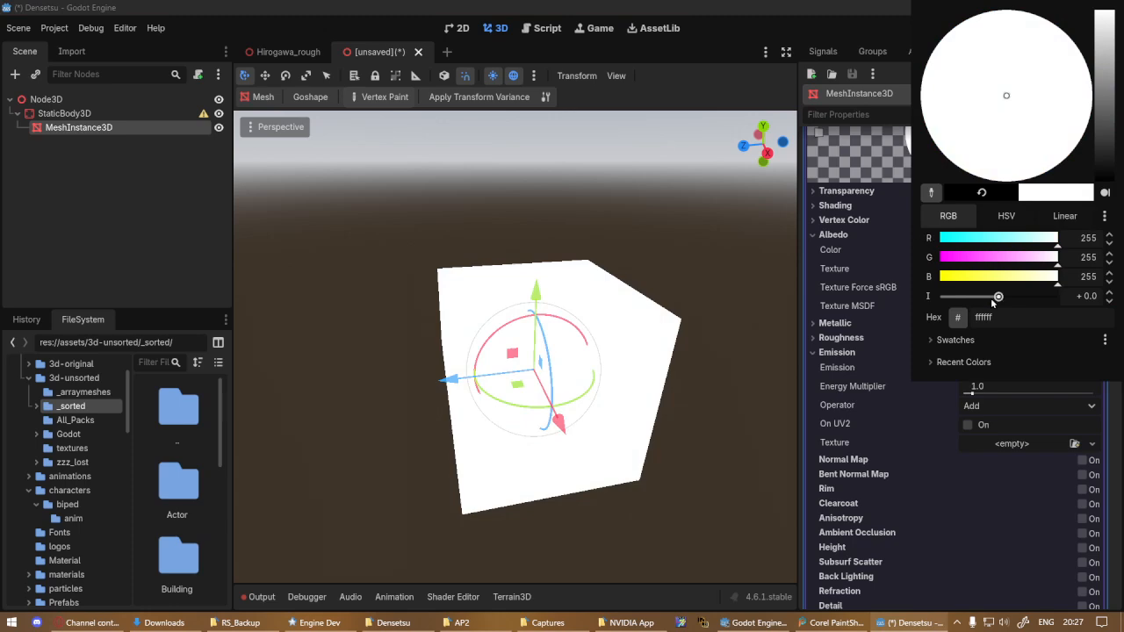
left_click_drag(997, 297, 1027, 300)
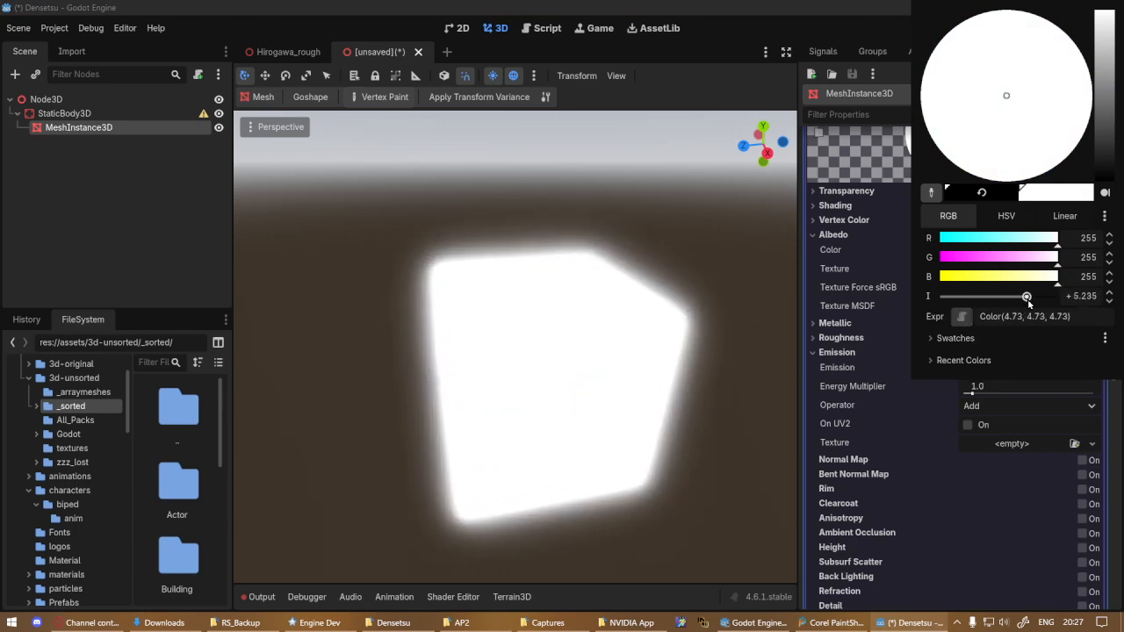
left_click(924, 404)
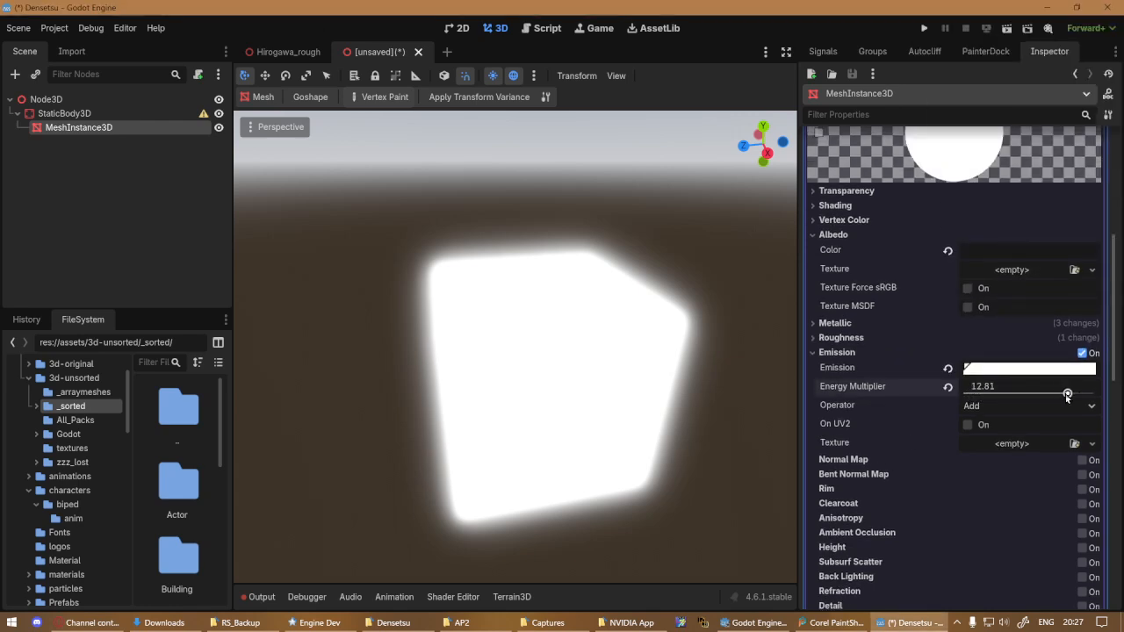
Set the emission Operator to Multiply and darken the emission colour to RGB 40, 40, 40.
left_click(982, 404)
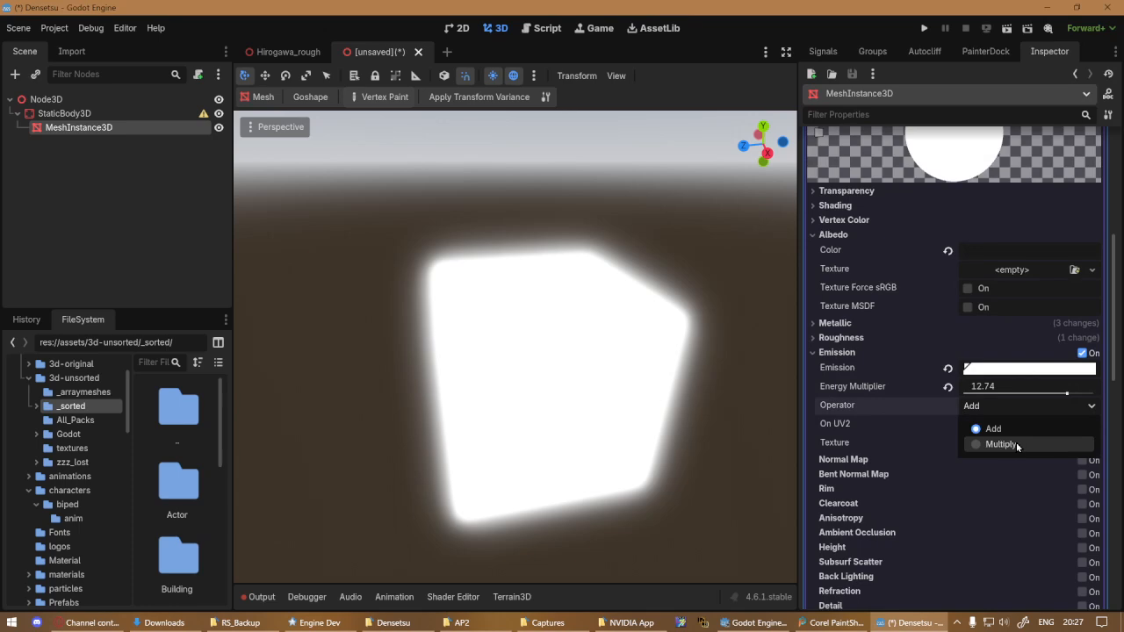
key("Escape")
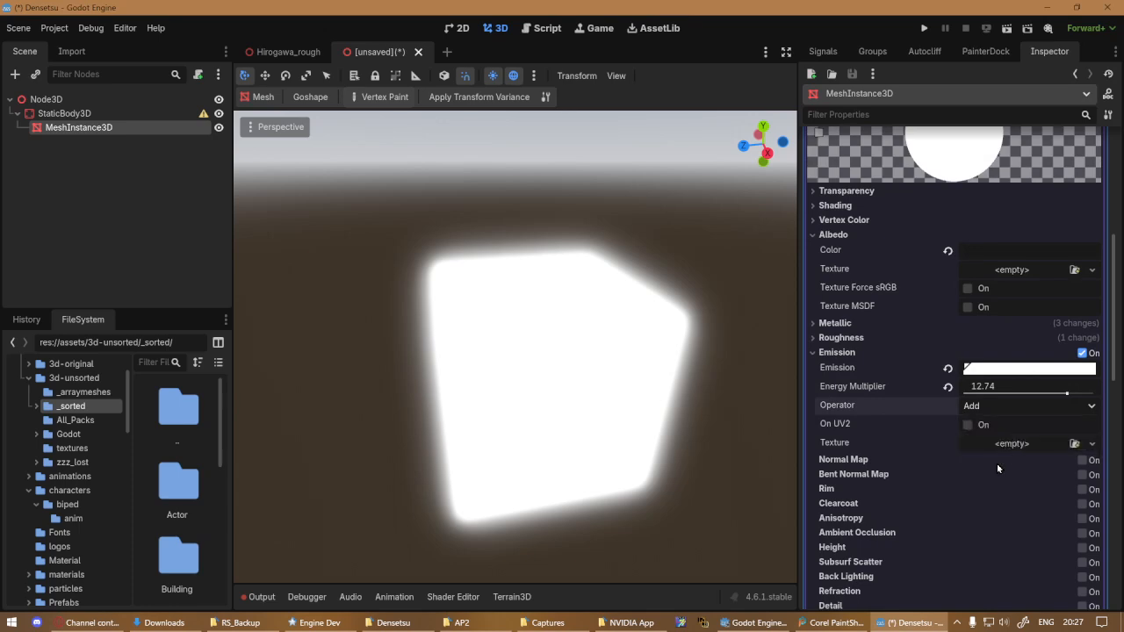
middle_click_drag(610, 407, 571, 409)
left_click(998, 370)
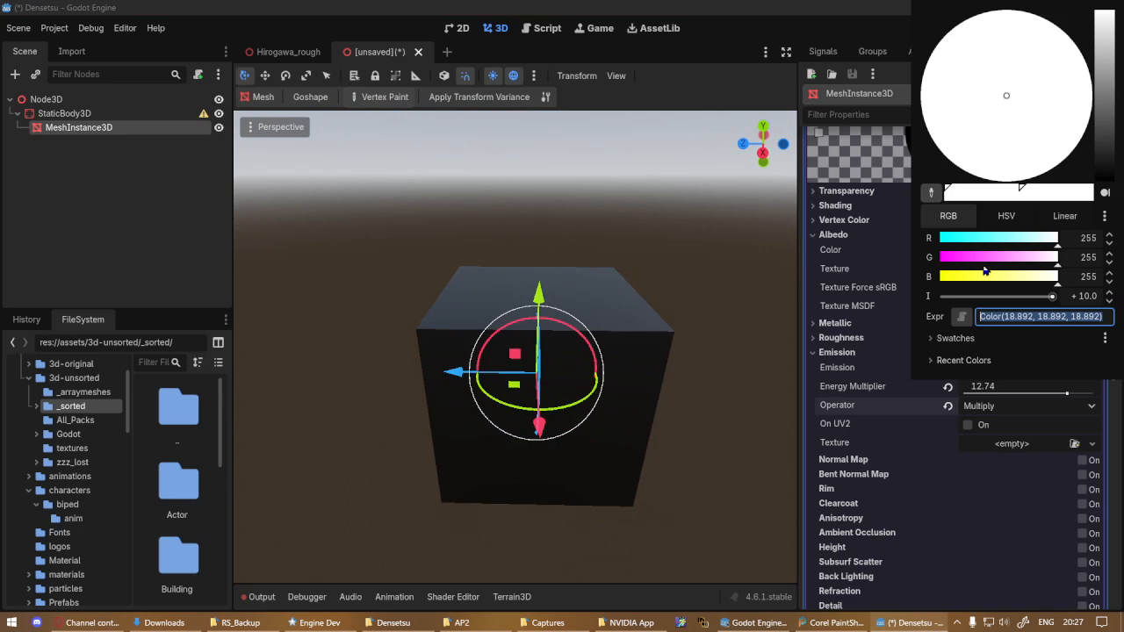
left_click_drag(1107, 115, 1104, 163)
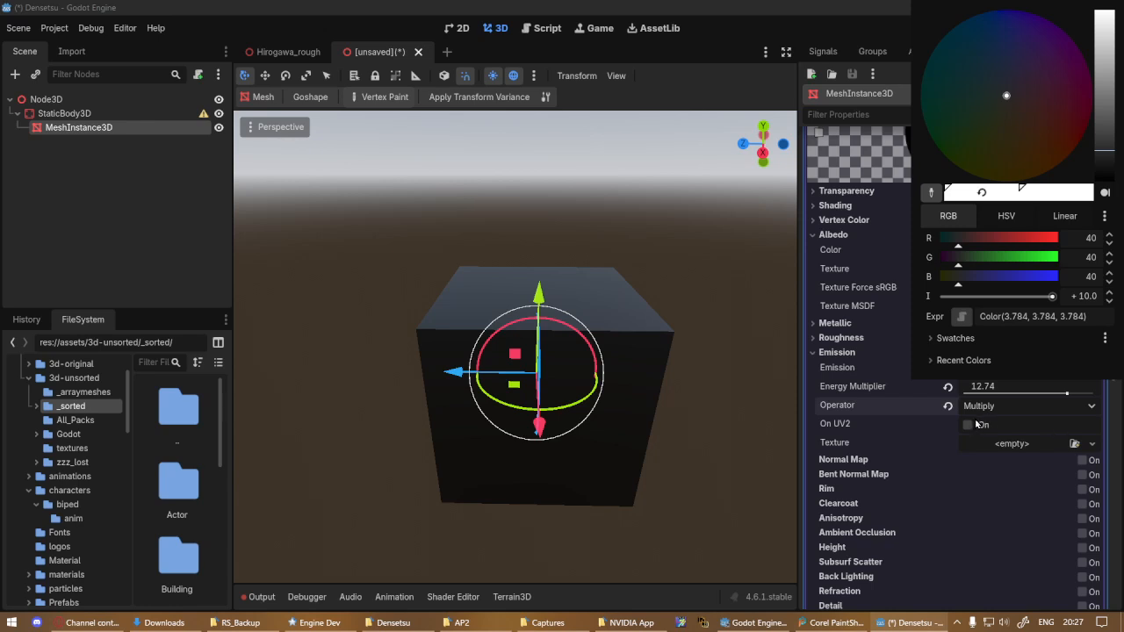
Reset all changed emission settings to their defaults and disable Emission.
left_click(944, 406)
left_click(947, 405)
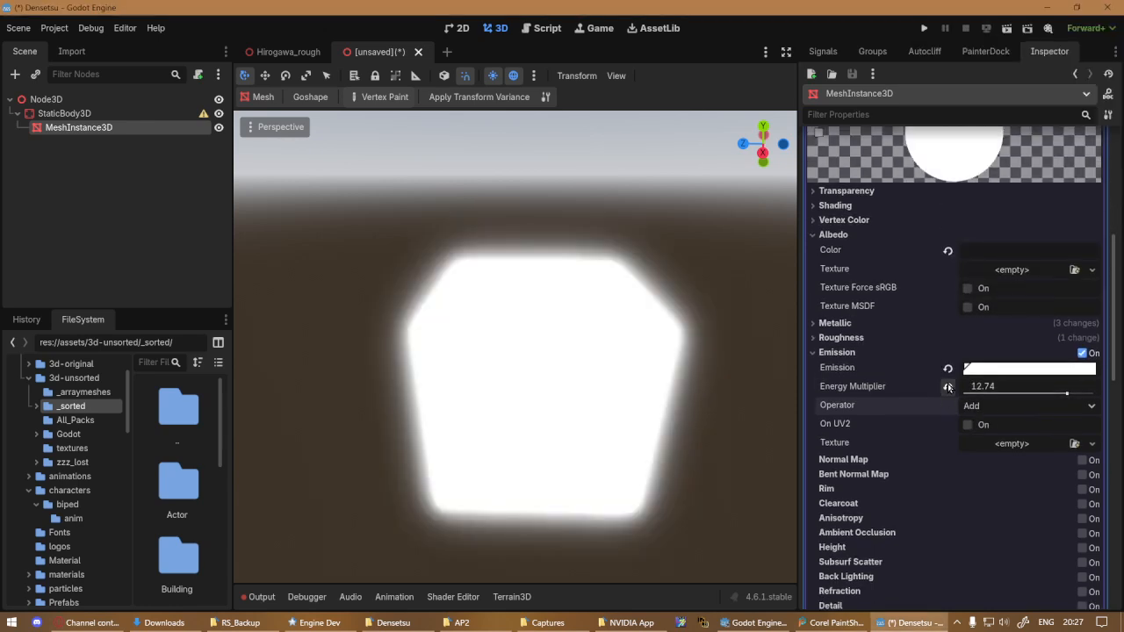
left_click(947, 386)
left_click(948, 369)
left_click(1078, 339)
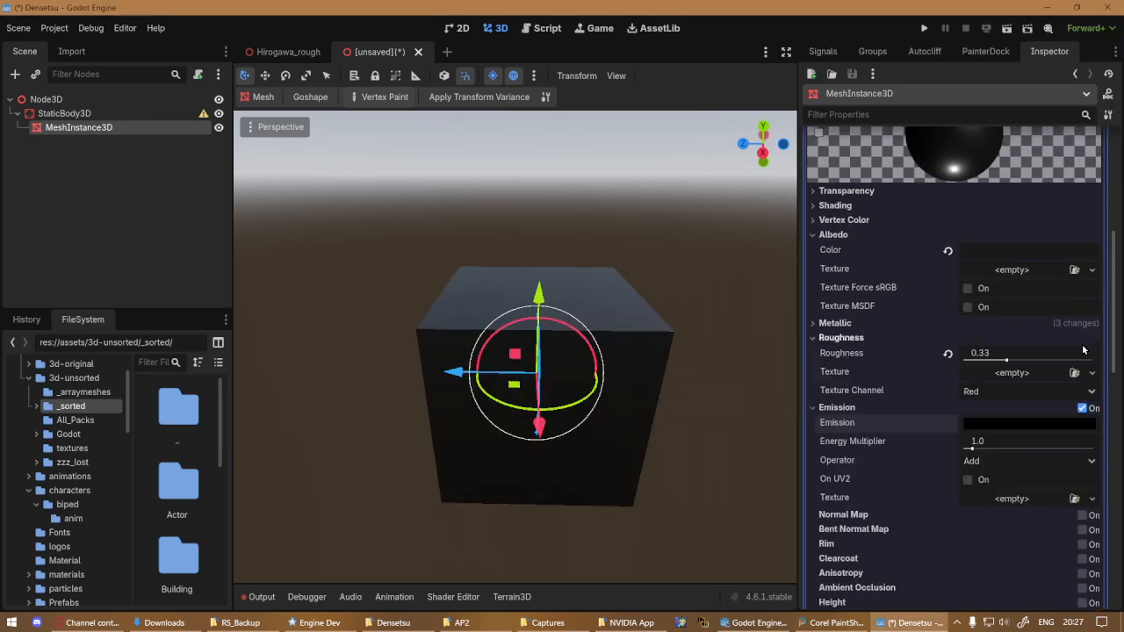
left_click(878, 338)
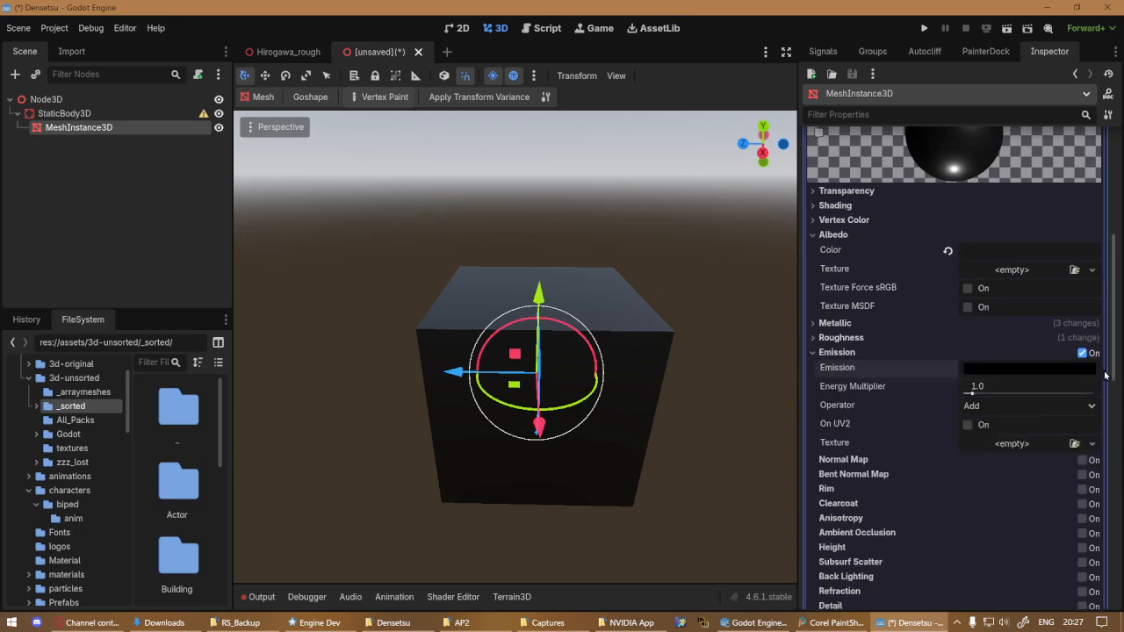
left_click(1082, 353)
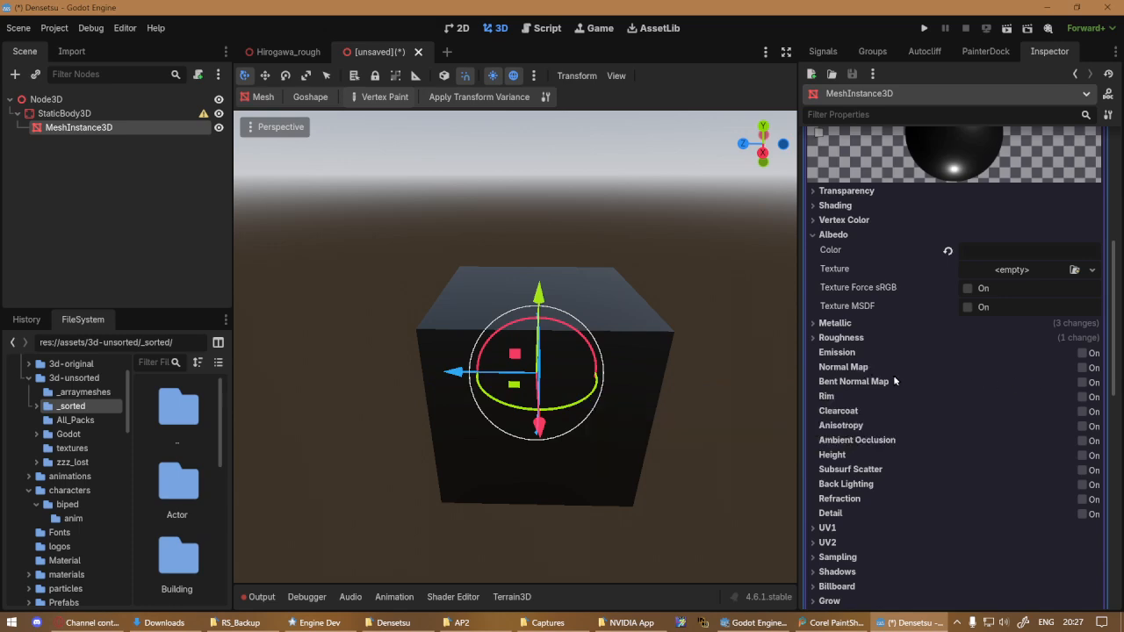
Enable Normal Map on the box's material and assign rope_normal.png, found by searching "norma", as its texture.
left_click(1082, 368)
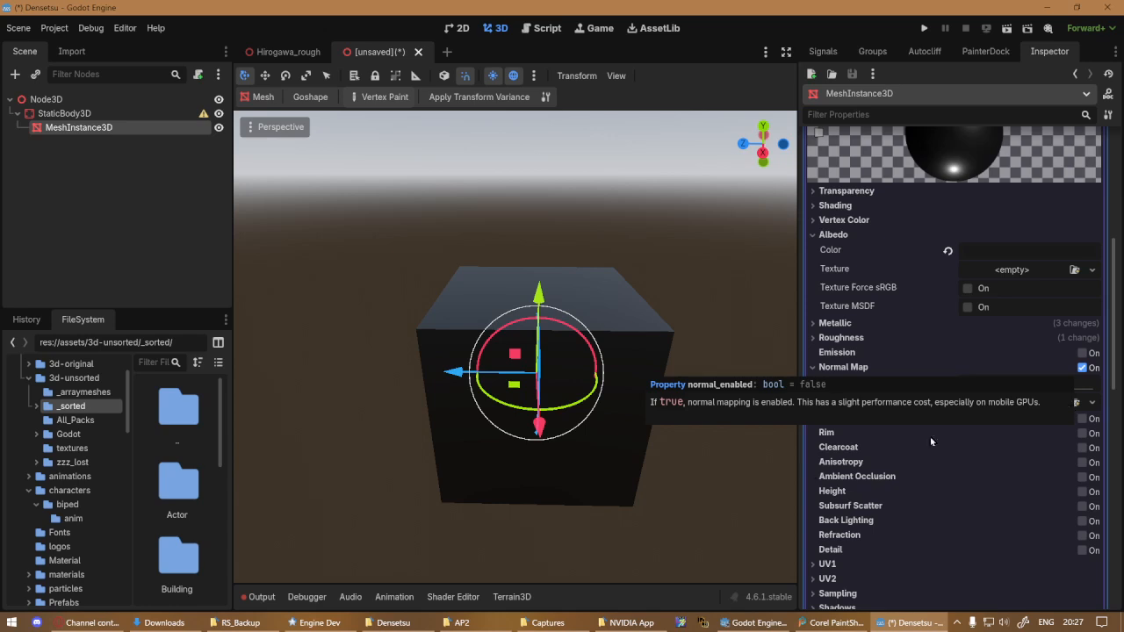
middle_click_drag(649, 447, 476, 251)
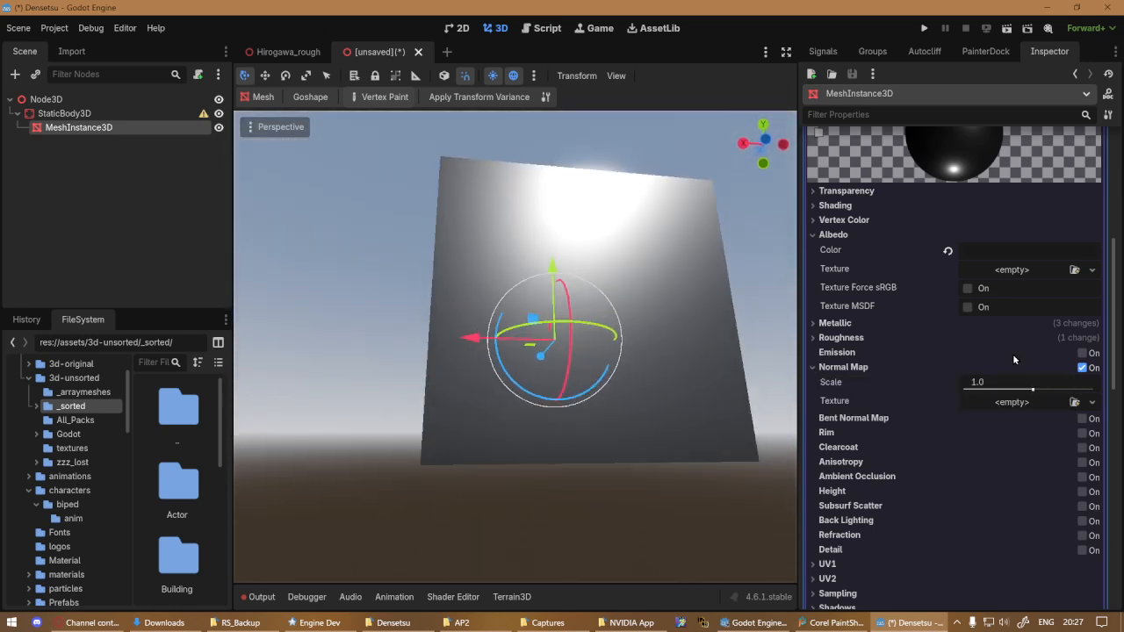
left_click(1074, 402)
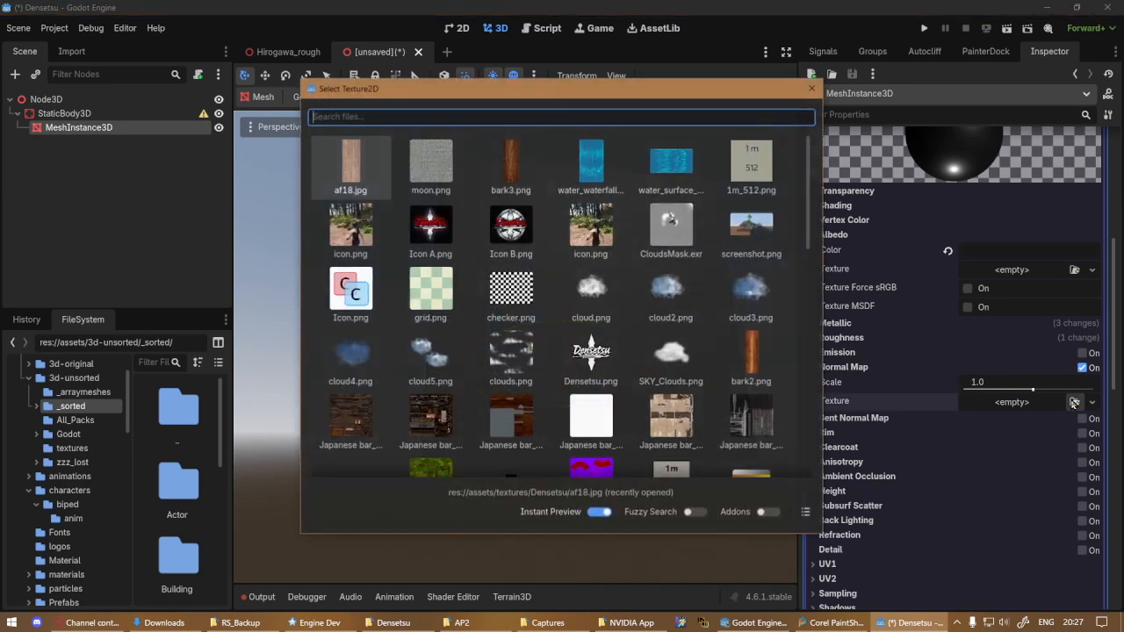
scroll(590, 384, "down", 3)
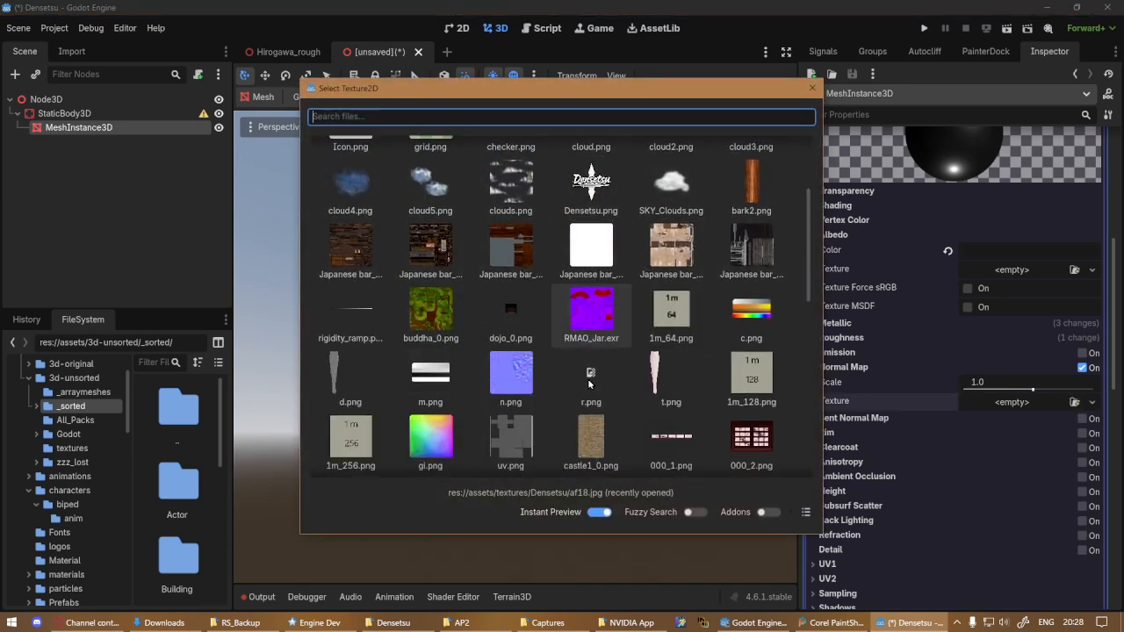
scroll(588, 384, "down", 15)
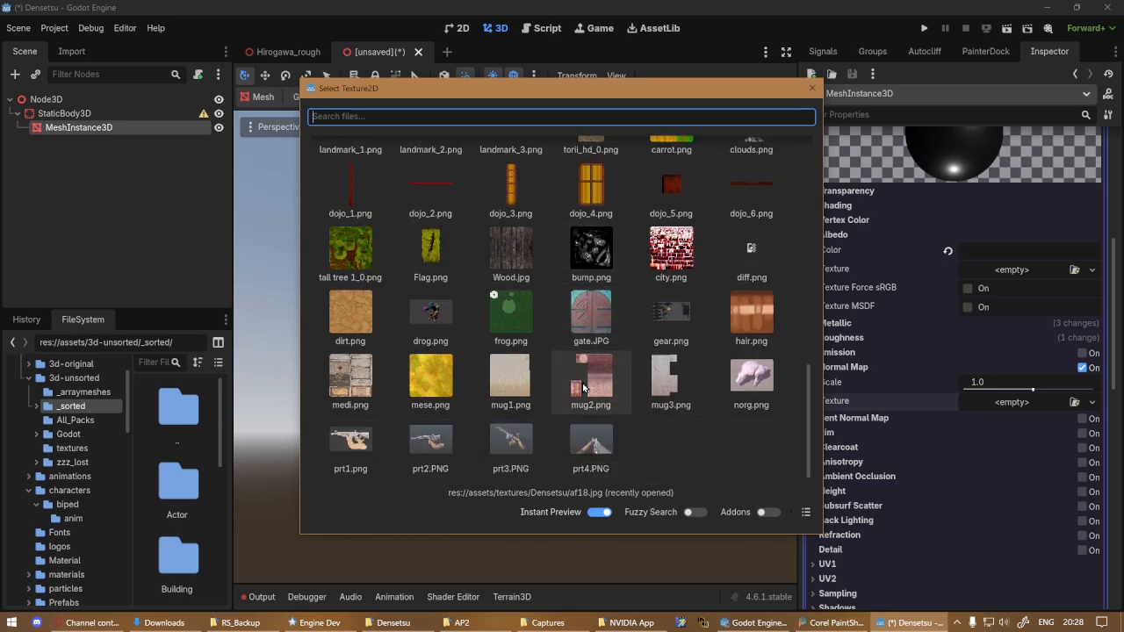
scroll(584, 387, "up", 10)
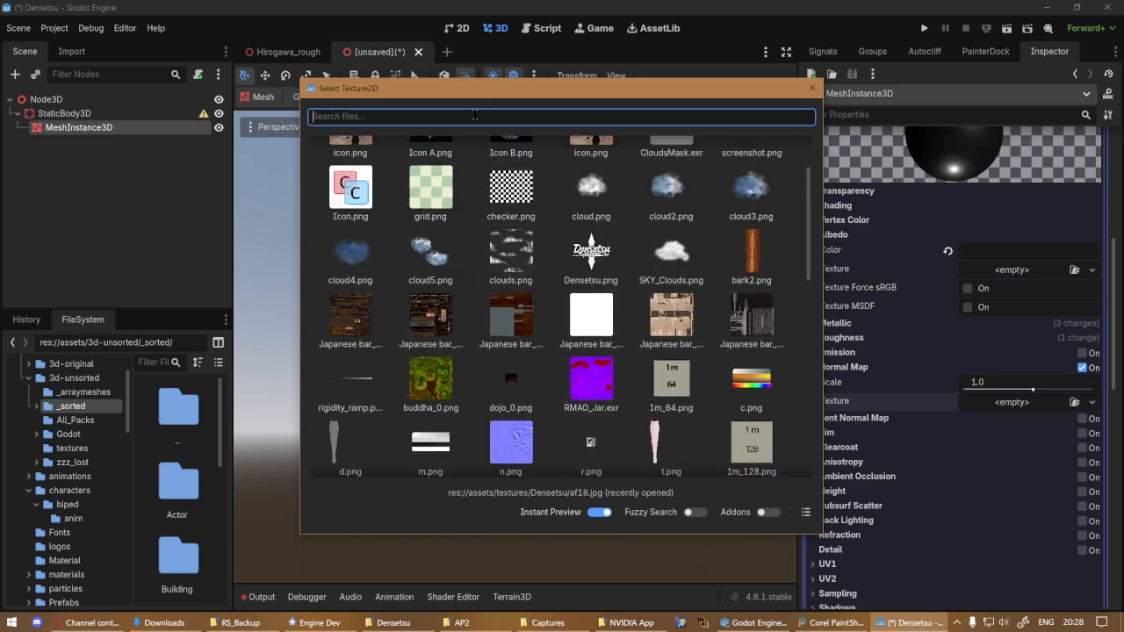
type("n")
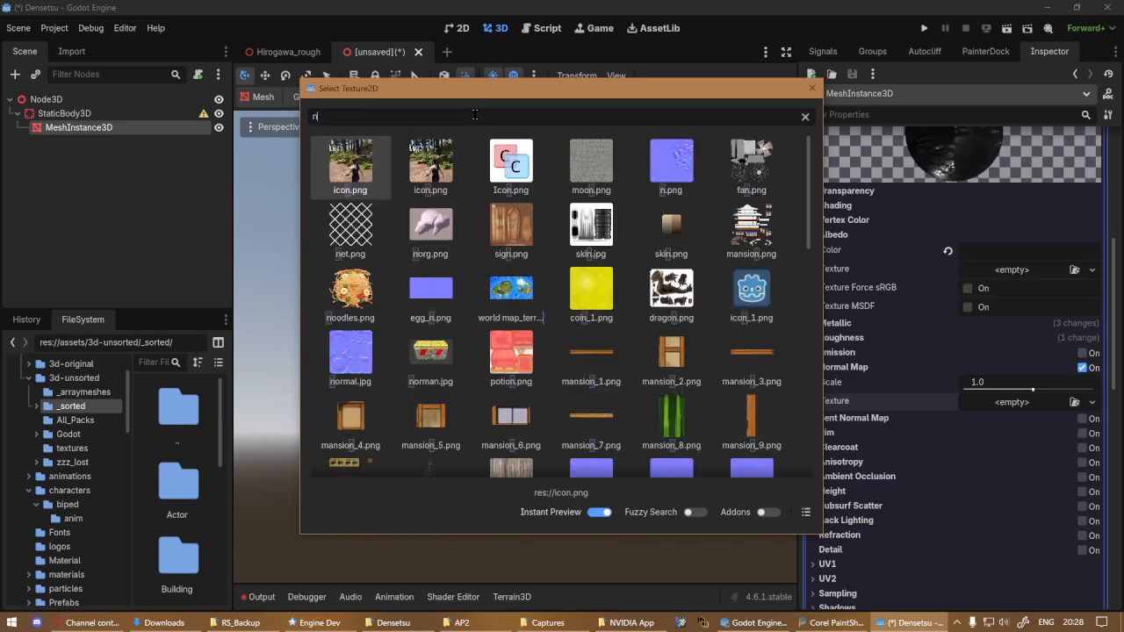
type("orma")
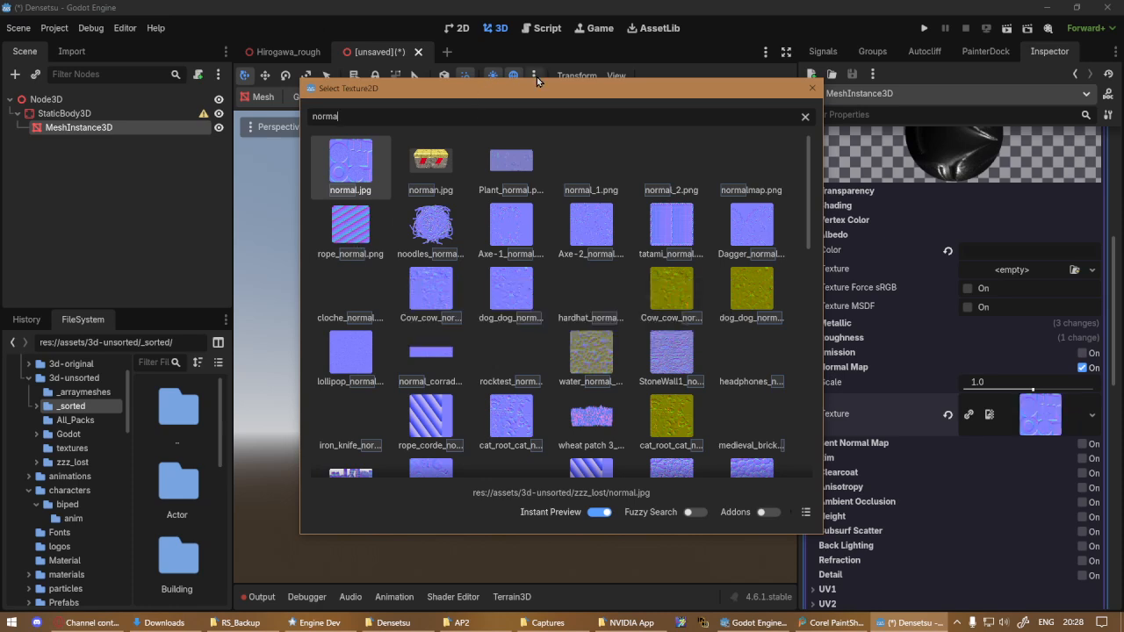
left_click(357, 239)
left_click_drag(533, 96, 891, 165)
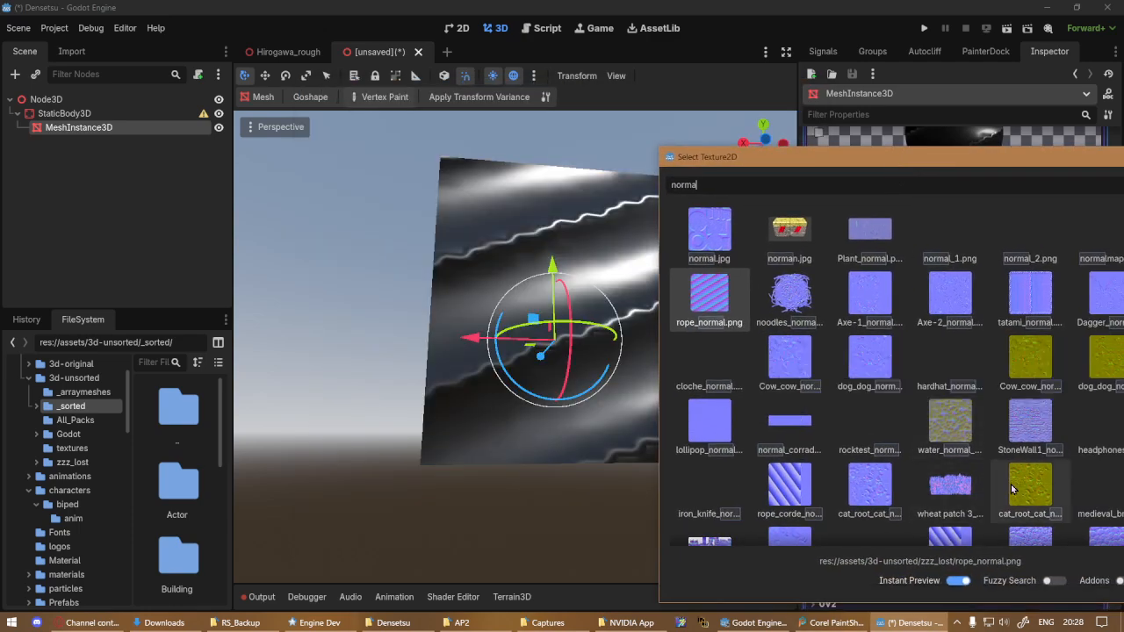
key("Return")
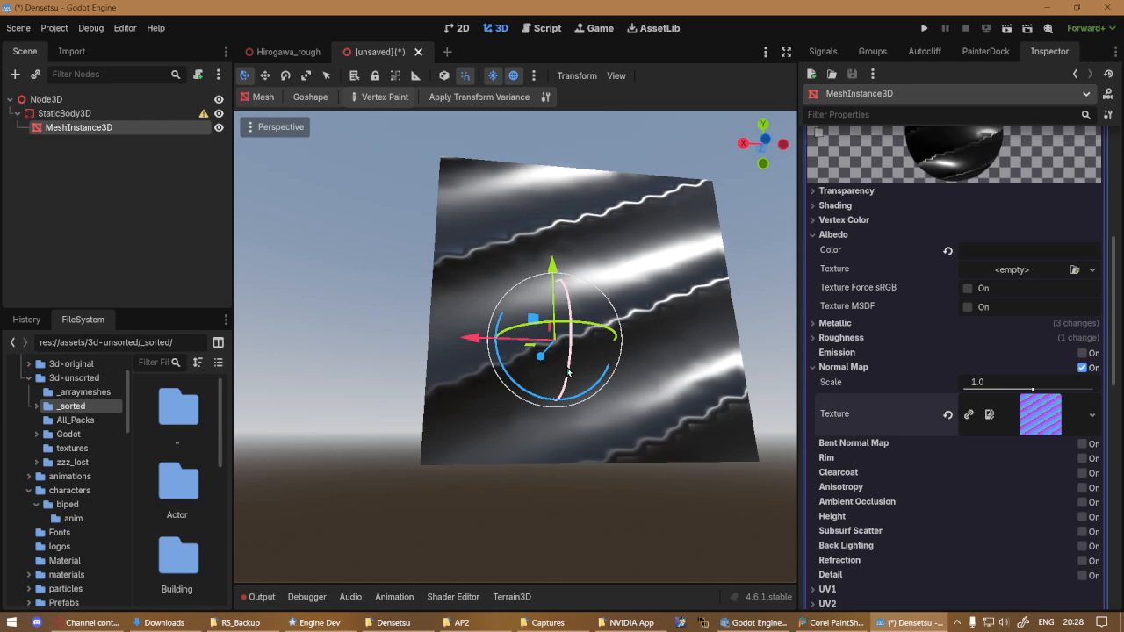
Try normal map Scale values of 9.85 and -16.0, inspecting the box's surface up close.
middle_click_drag(514, 427, 629, 117)
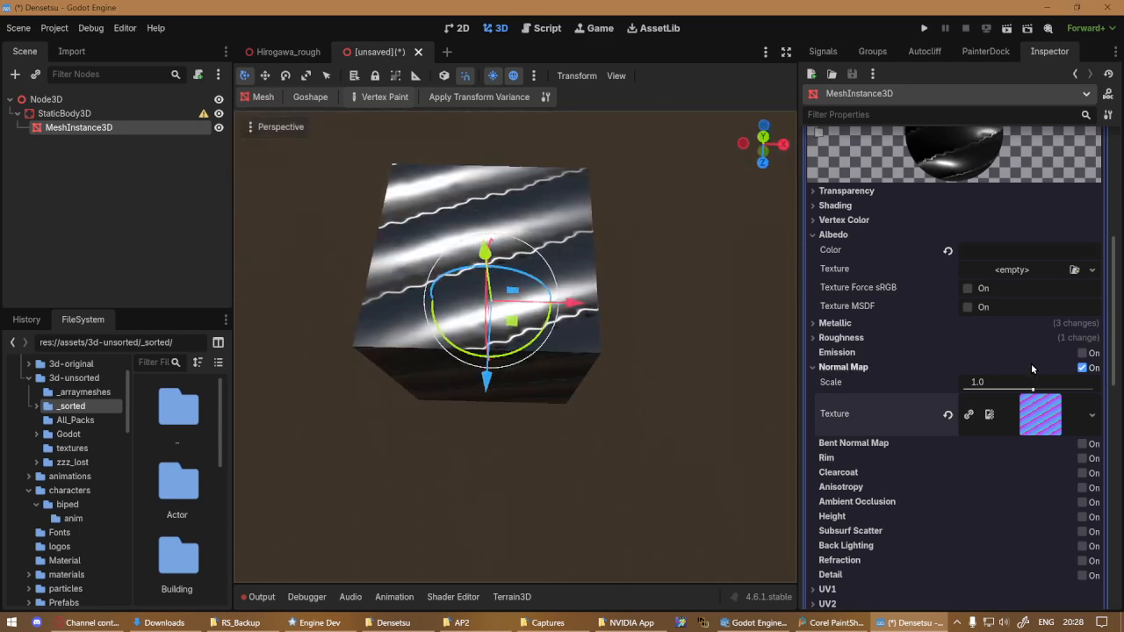
left_click_drag(1032, 389, 1068, 389)
middle_click_drag(564, 249, 587, 316)
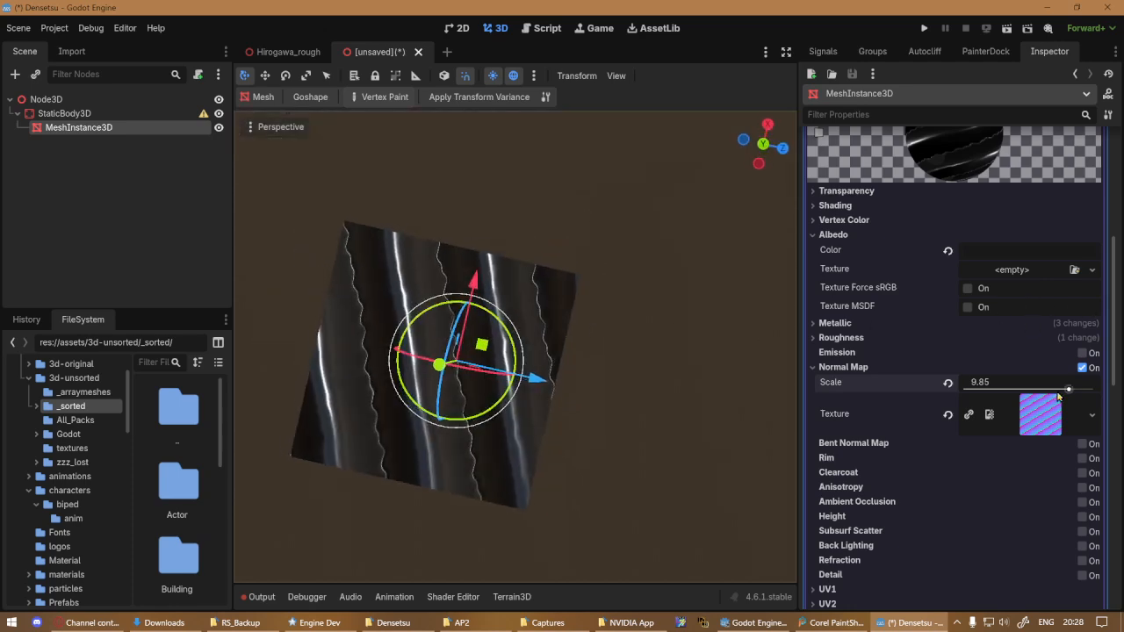
left_click_drag(1068, 389, 969, 386)
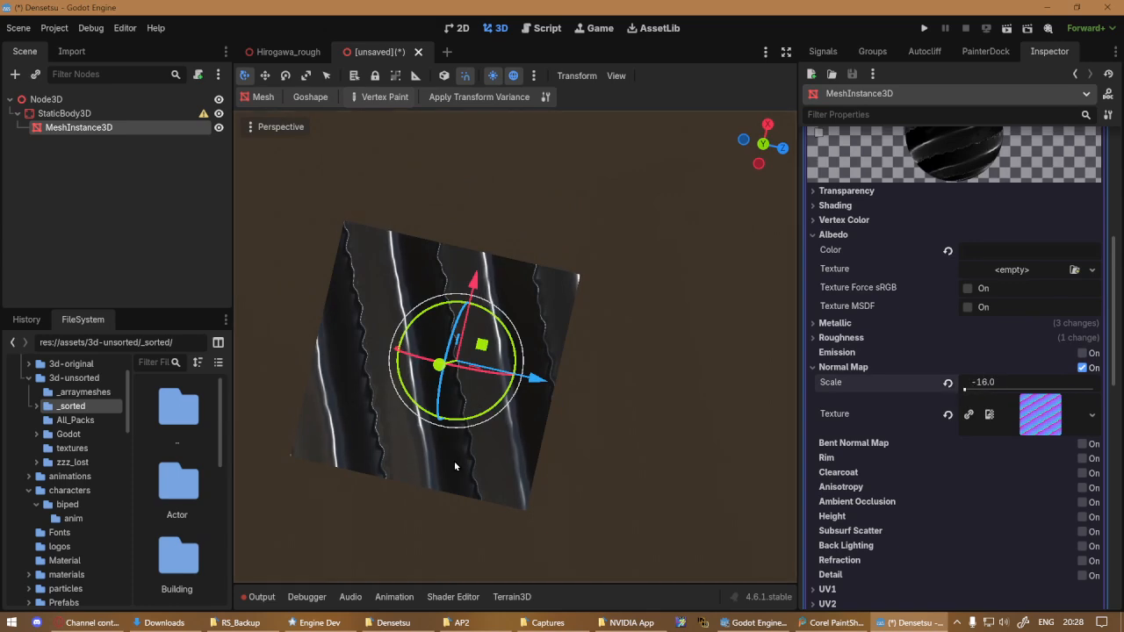
middle_click_drag(455, 466, 519, 329)
scroll(483, 351, "up", 3)
scroll(484, 352, "up", 5)
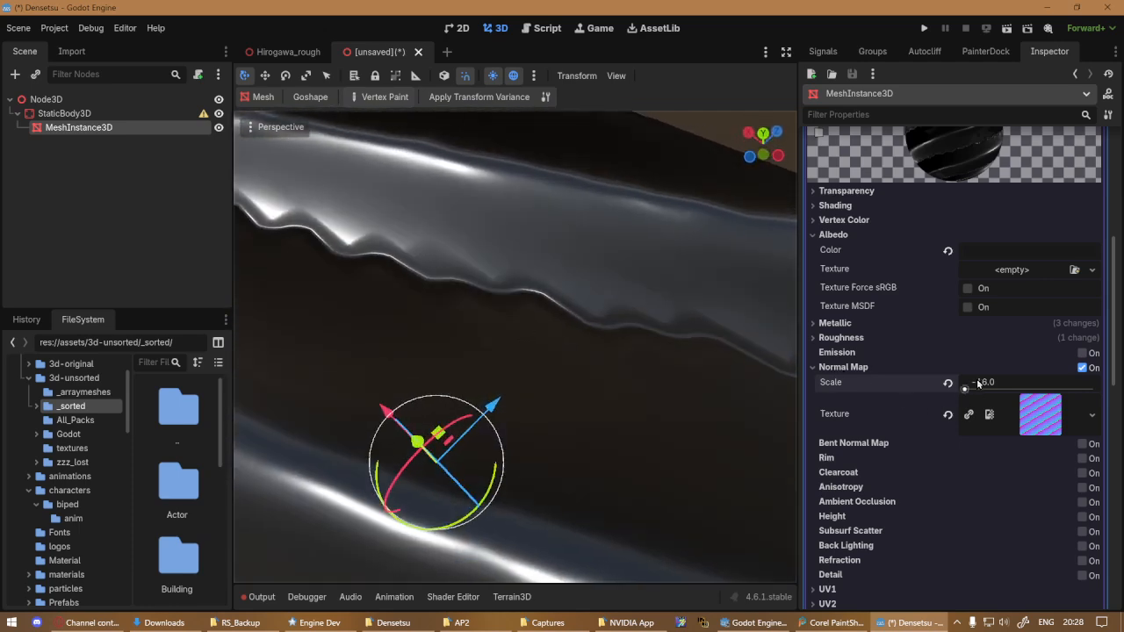
Set the normal map Scale to 16.0, inspect the relief on the box, and disable Normal Map.
left_click_drag(964, 389, 1109, 401)
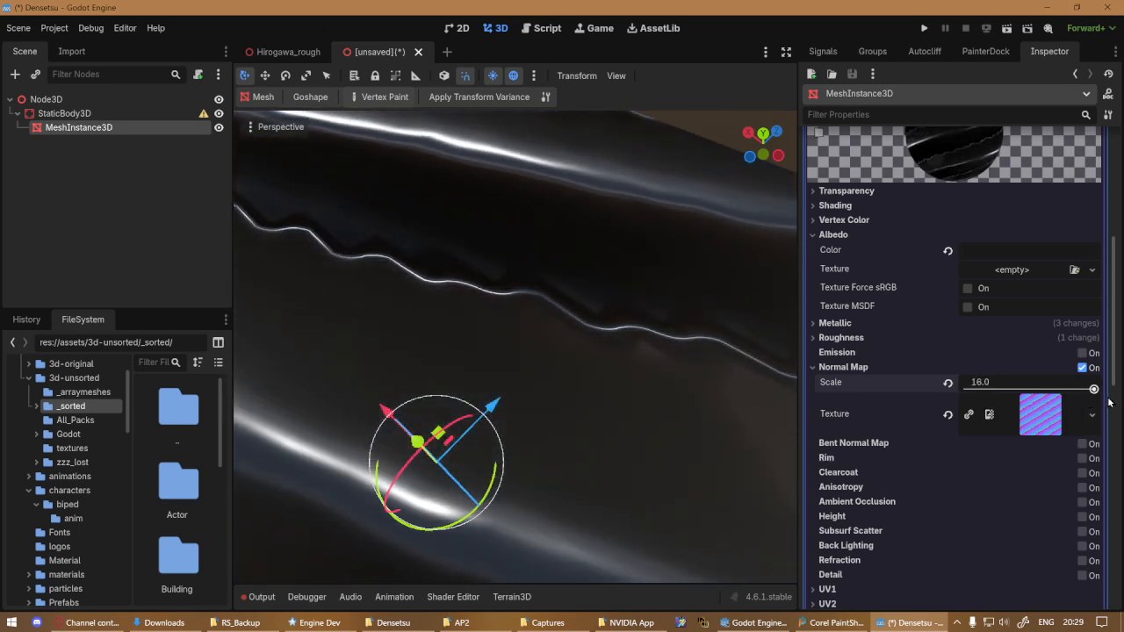
middle_click_drag(644, 382, 506, 332)
middle_click_drag(477, 351, 500, 338)
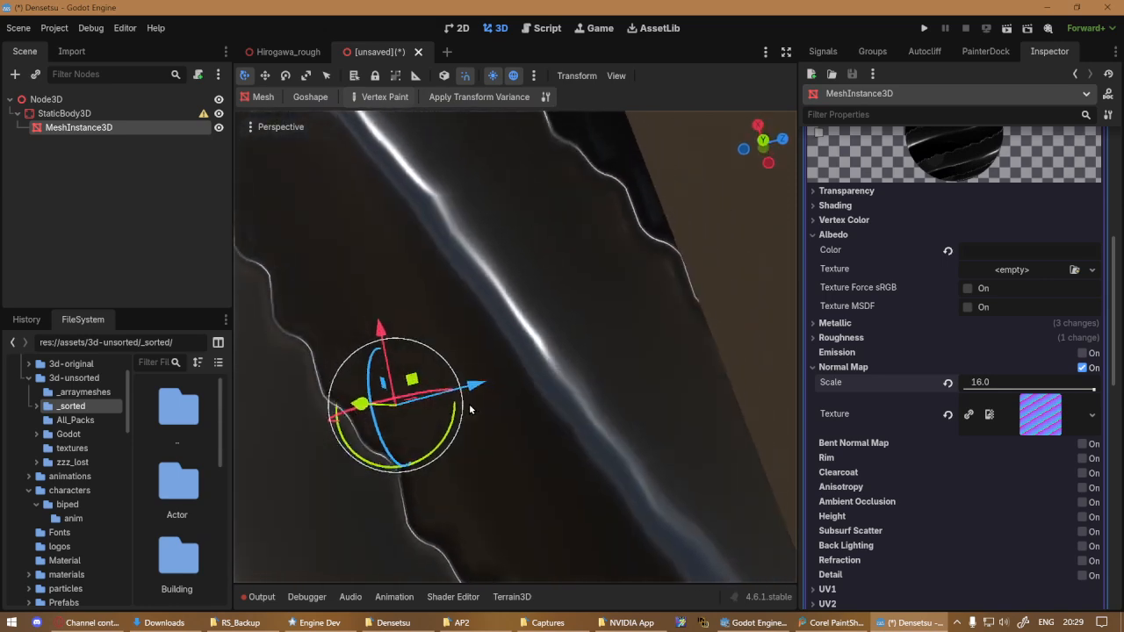
scroll(515, 327, "down", 4)
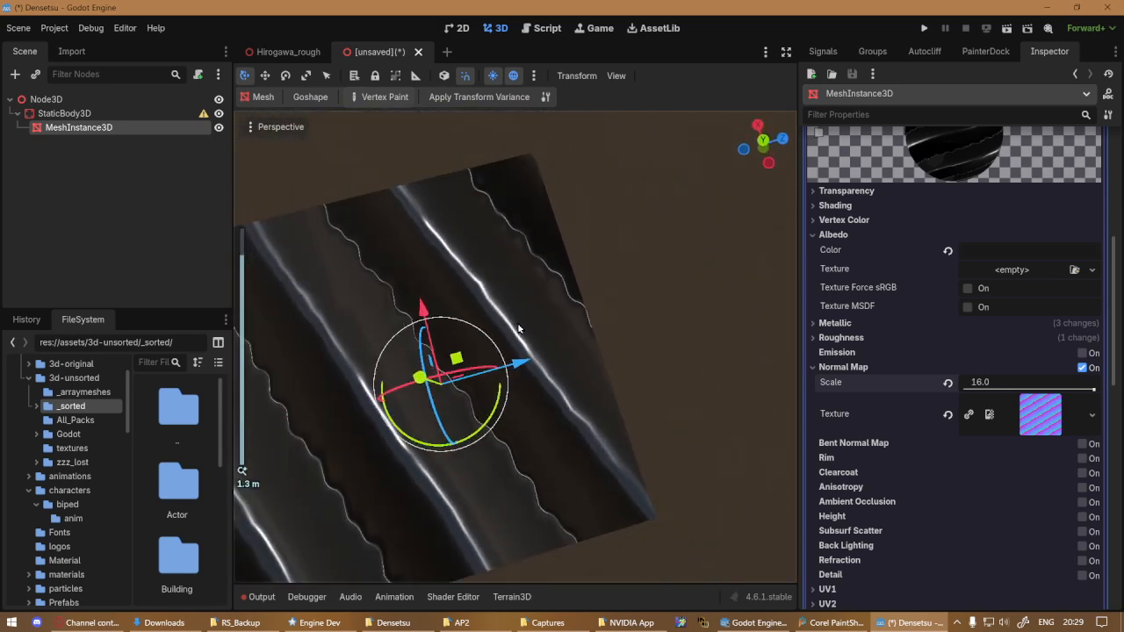
left_click(1083, 368)
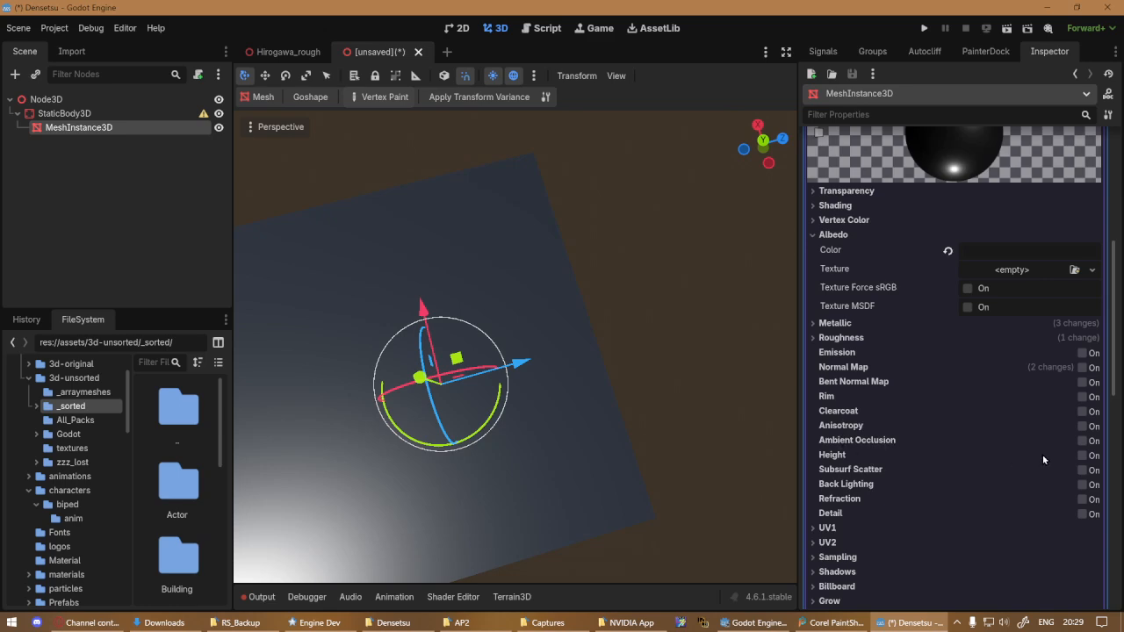
middle_click_drag(476, 448, 611, 348)
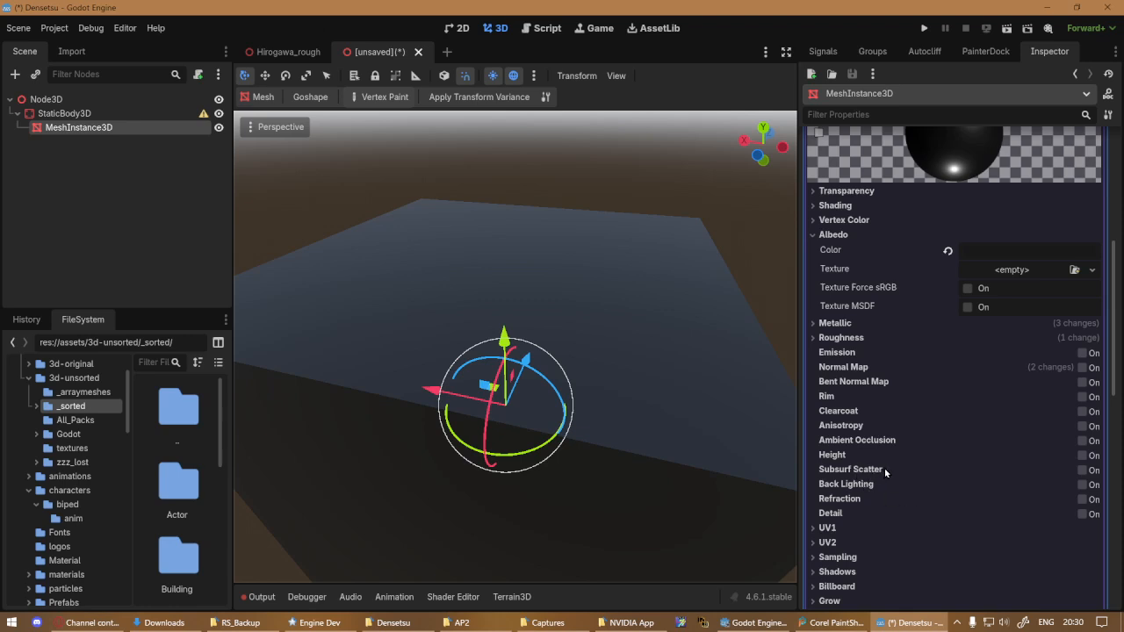
Briefly enable Subsurf Scatter to view its settings, switch it back off, and enable Refraction.
left_click(1082, 470)
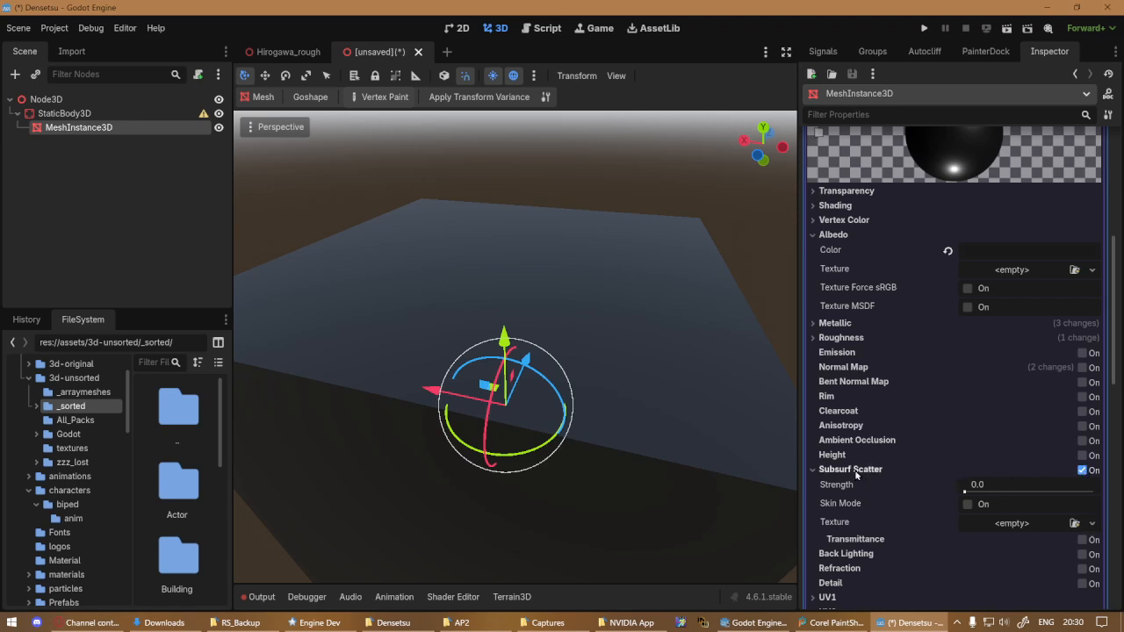
left_click(1081, 471)
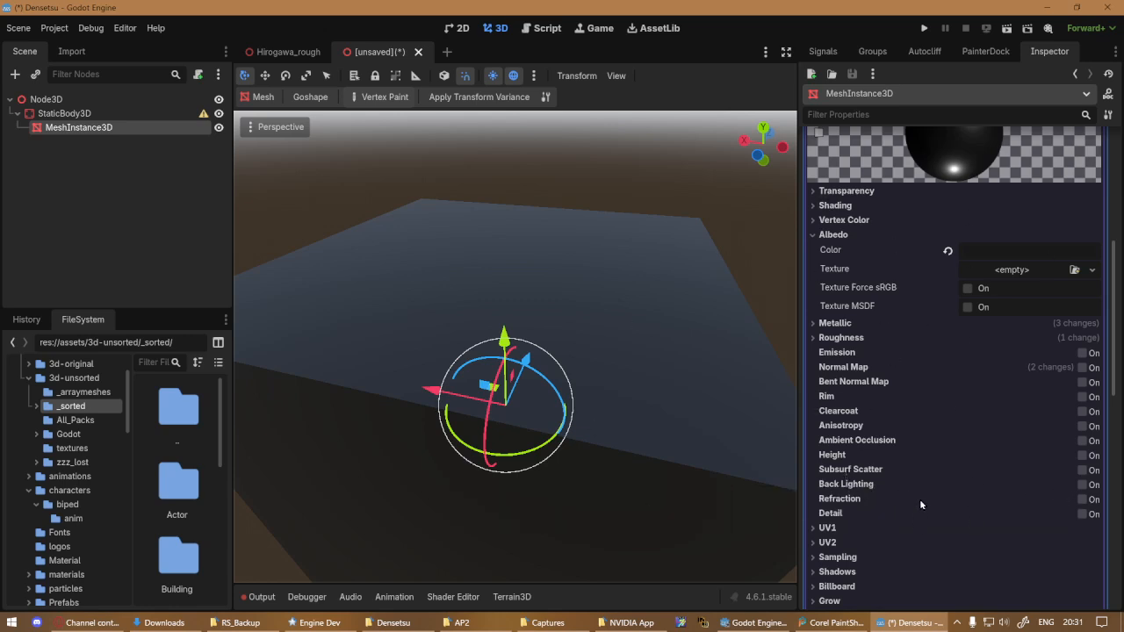
left_click(1083, 499)
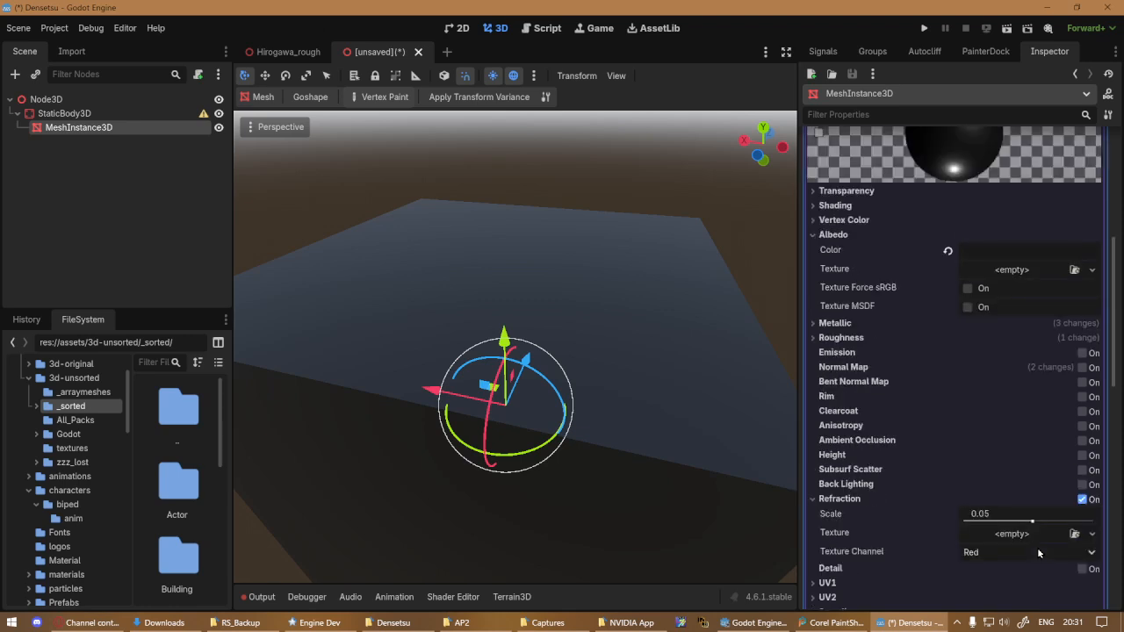
Expand the UV1 settings and assign checker.png as the material's albedo texture.
scroll(1037, 547, "down", 3)
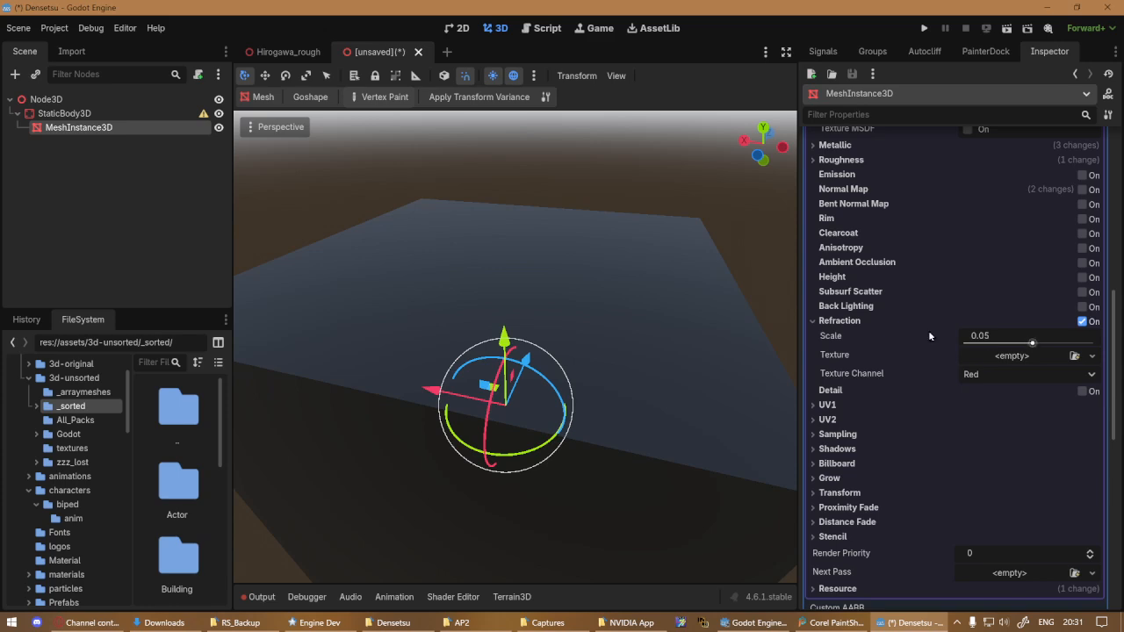
left_click(827, 404)
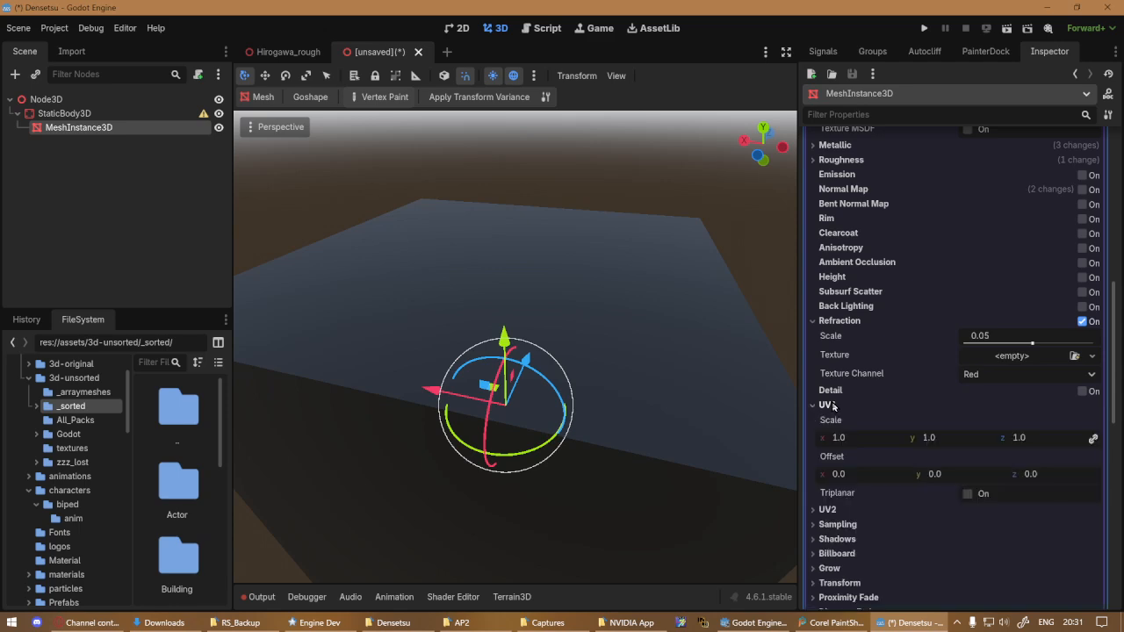
scroll(819, 438, "down", 2)
scroll(916, 482, "up", 12)
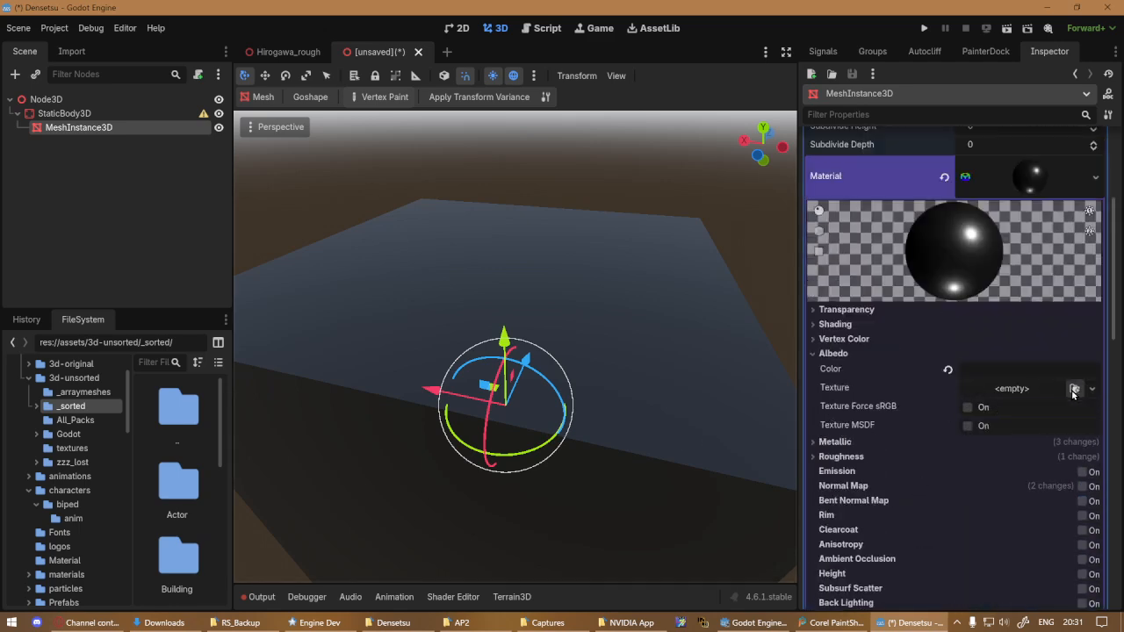
left_click(1074, 390)
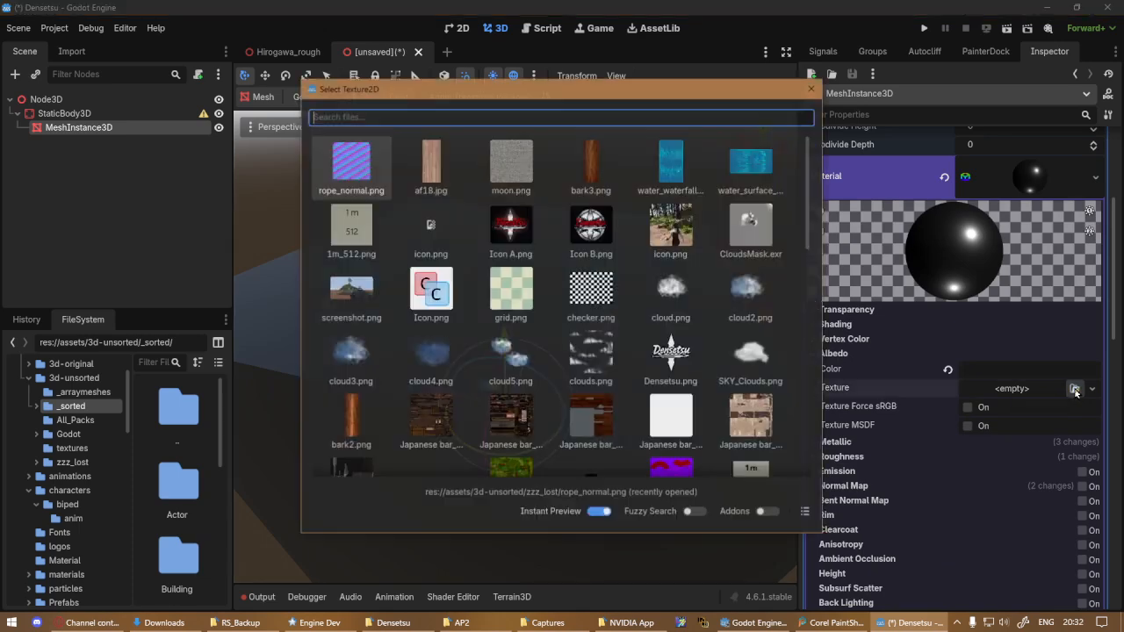
left_click(581, 287)
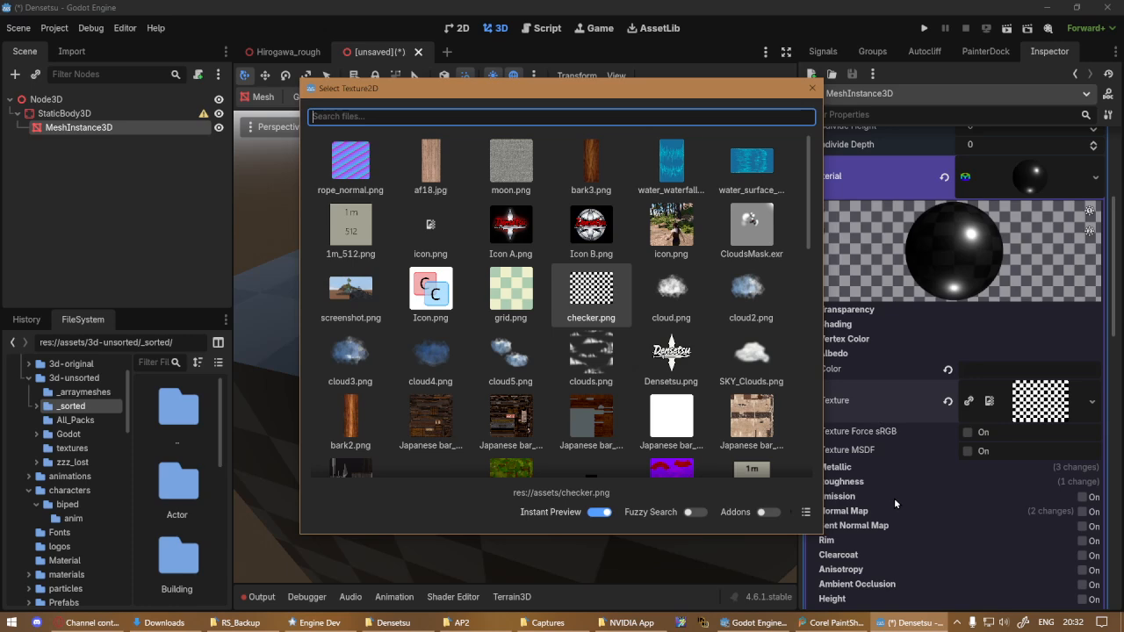
key("Return")
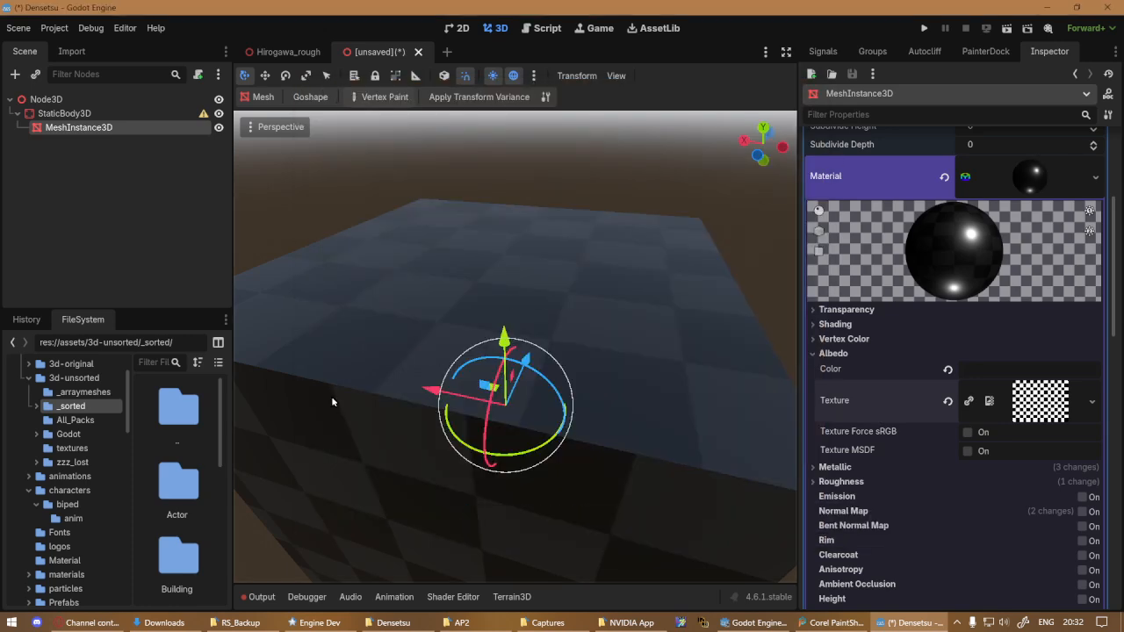
scroll(354, 451, "down", 5)
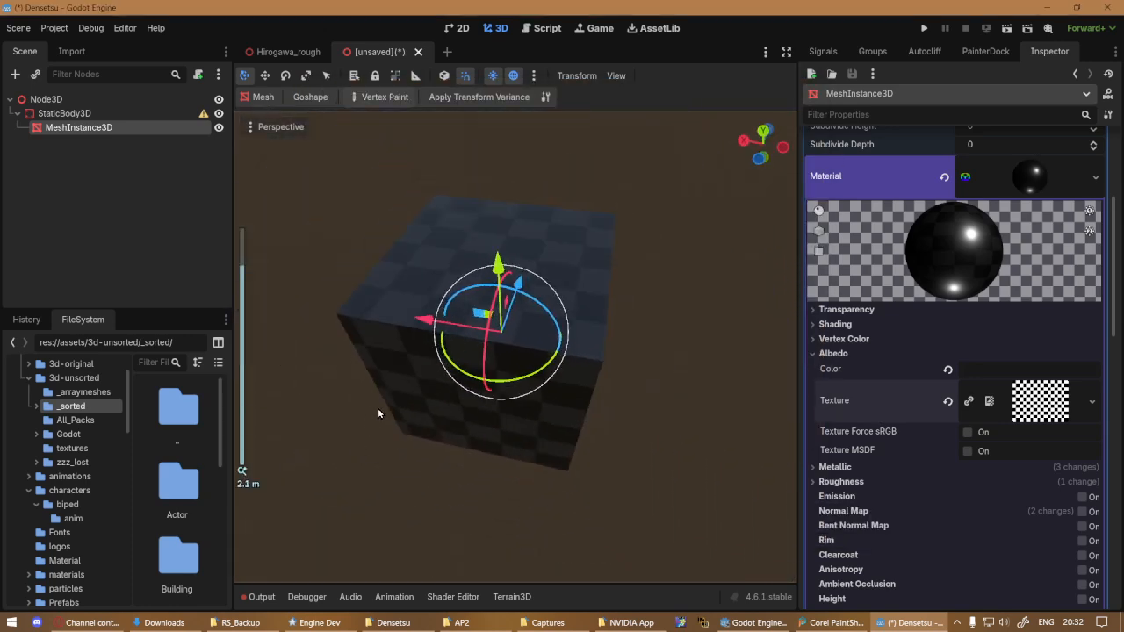
Set the albedo colour to white (ffffff) and inspect the checker pattern on the box.
left_click(1018, 369)
left_click_drag(1093, 179, 1108, 5)
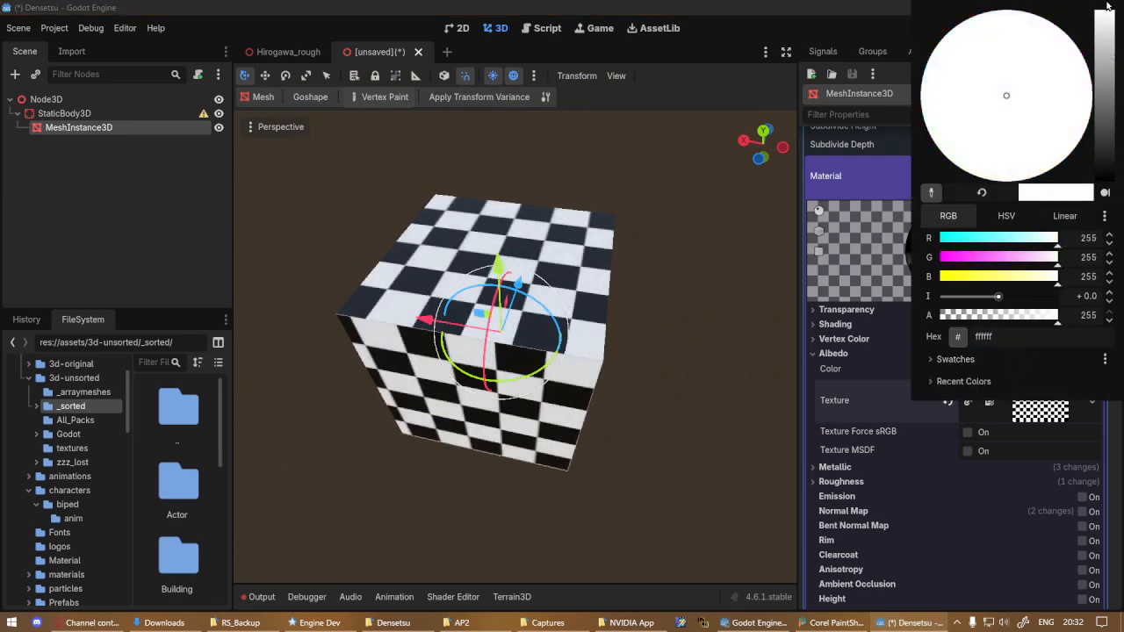
left_click(728, 364)
middle_click_drag(634, 427, 366, 472)
scroll(415, 473, "up", 15)
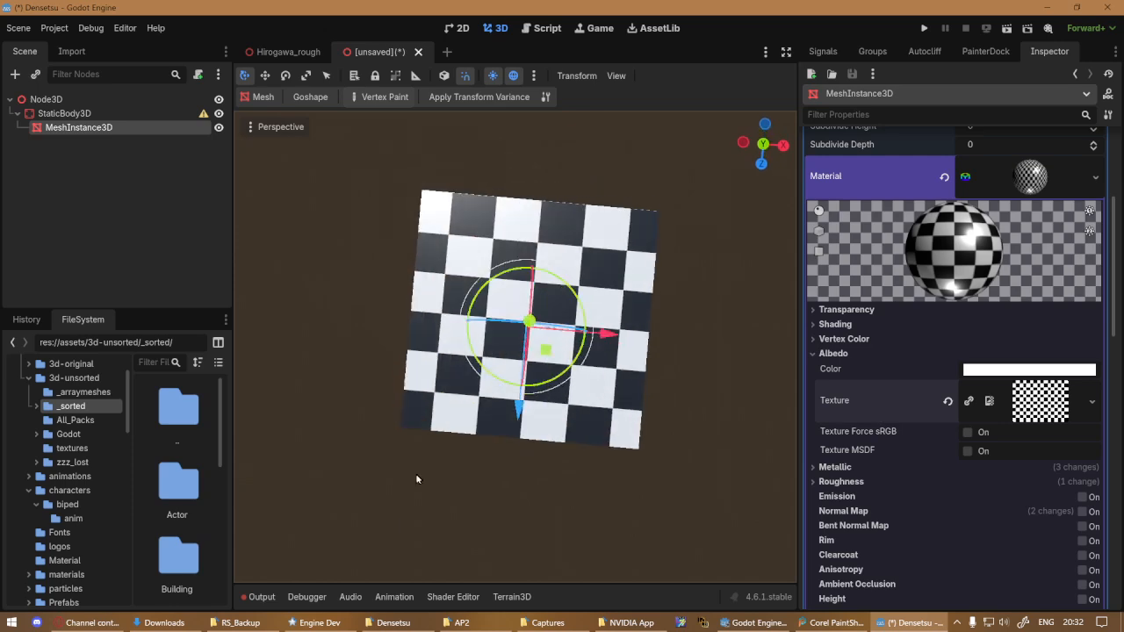
scroll(473, 410, "down", 8)
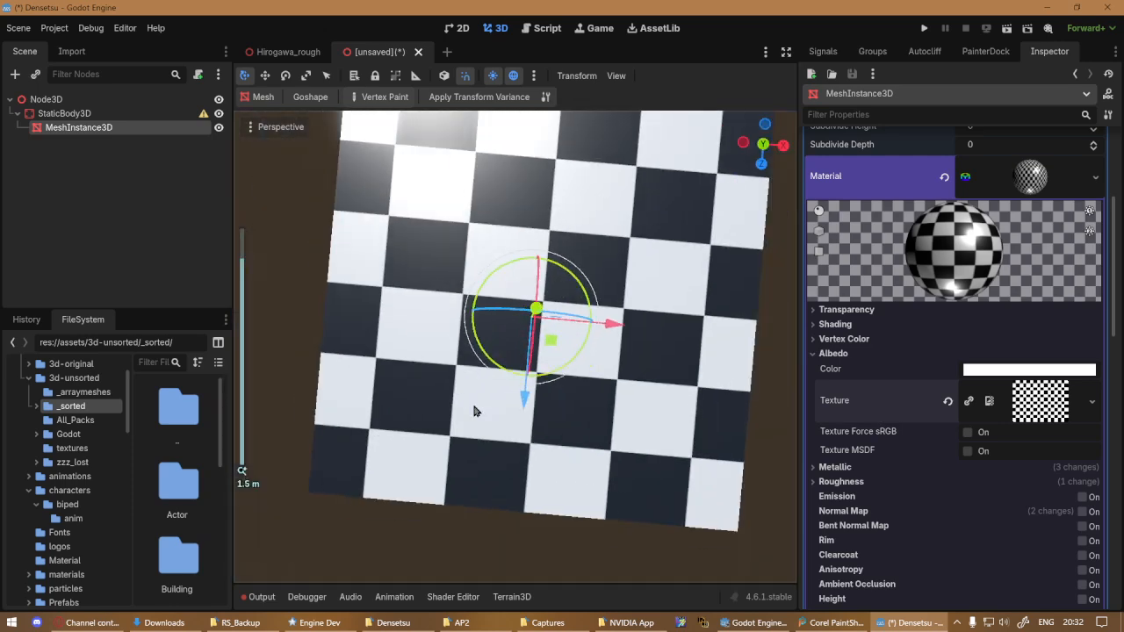
Try a UV1 Scale of 0.205, set it to 3.46 on all axes, and inspect the checker tiling.
scroll(970, 523, "down", 10)
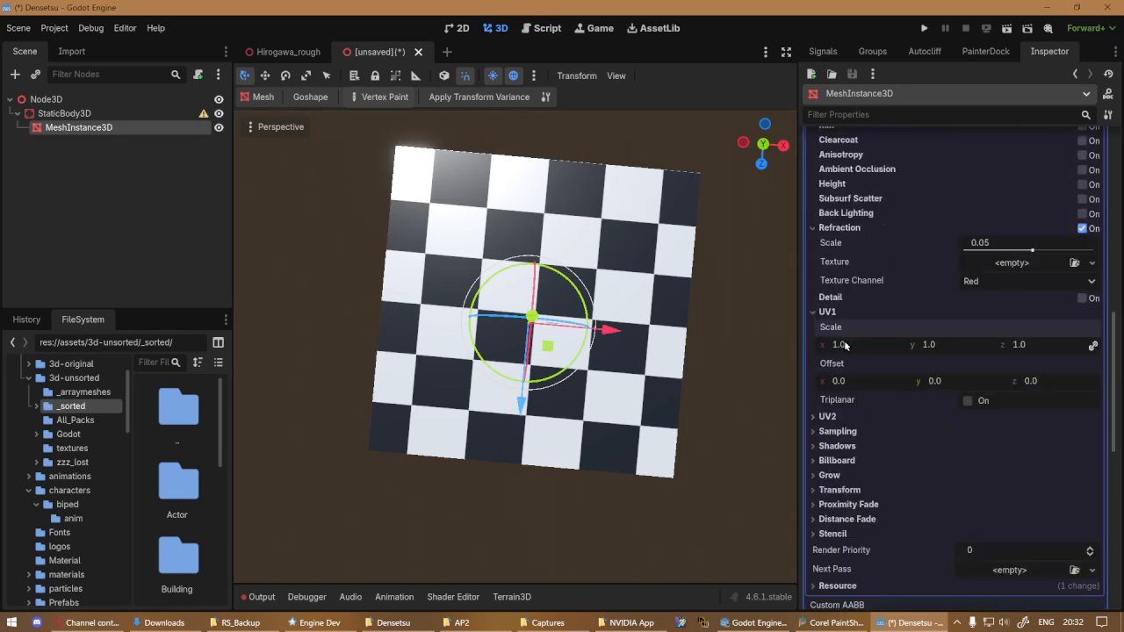
left_click_drag(854, 349, 1101, 350)
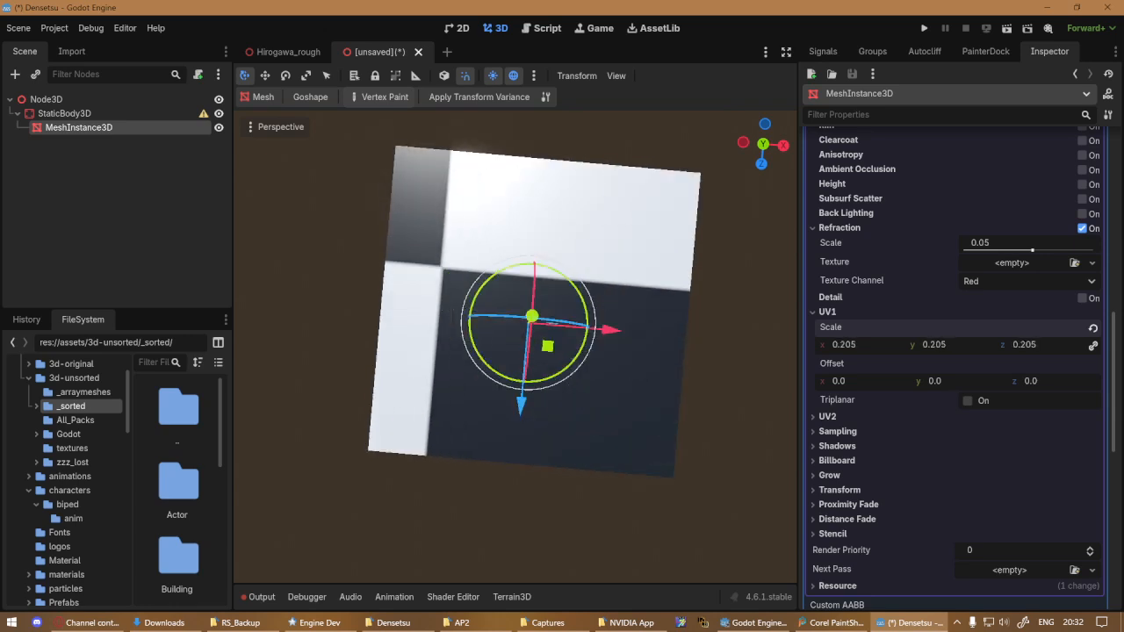
left_click_drag(843, 344, 868, 344)
middle_click_drag(582, 437, 606, 300)
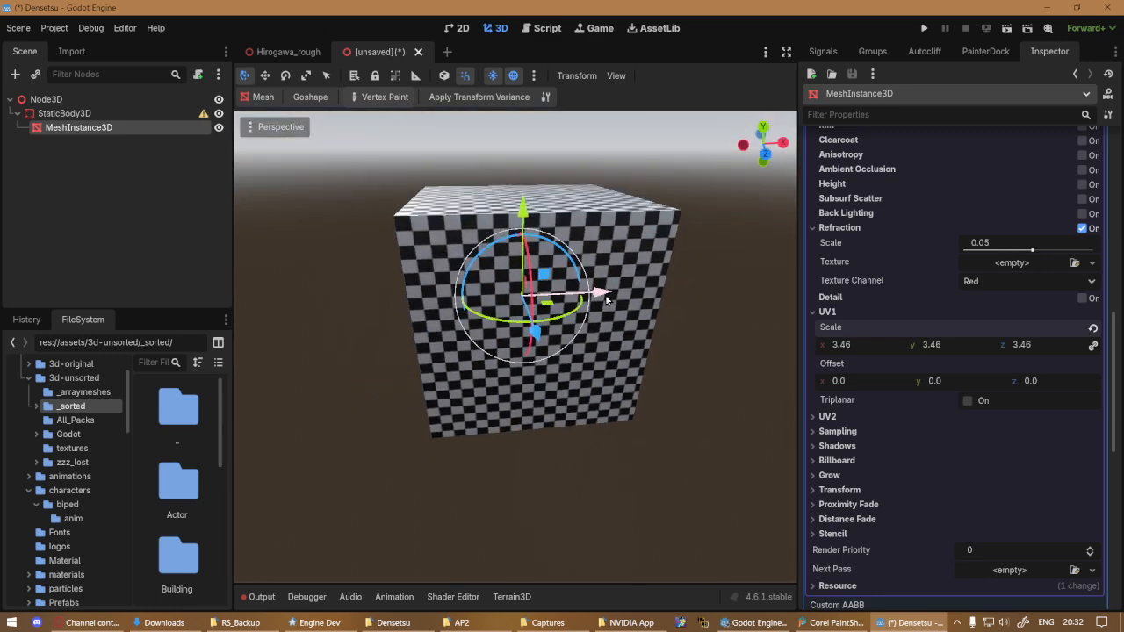
Enable Triplanar mapping in the box material's UV1 settings and lower the UV1 Scale to enlarge the checker tiling.
left_click(968, 401)
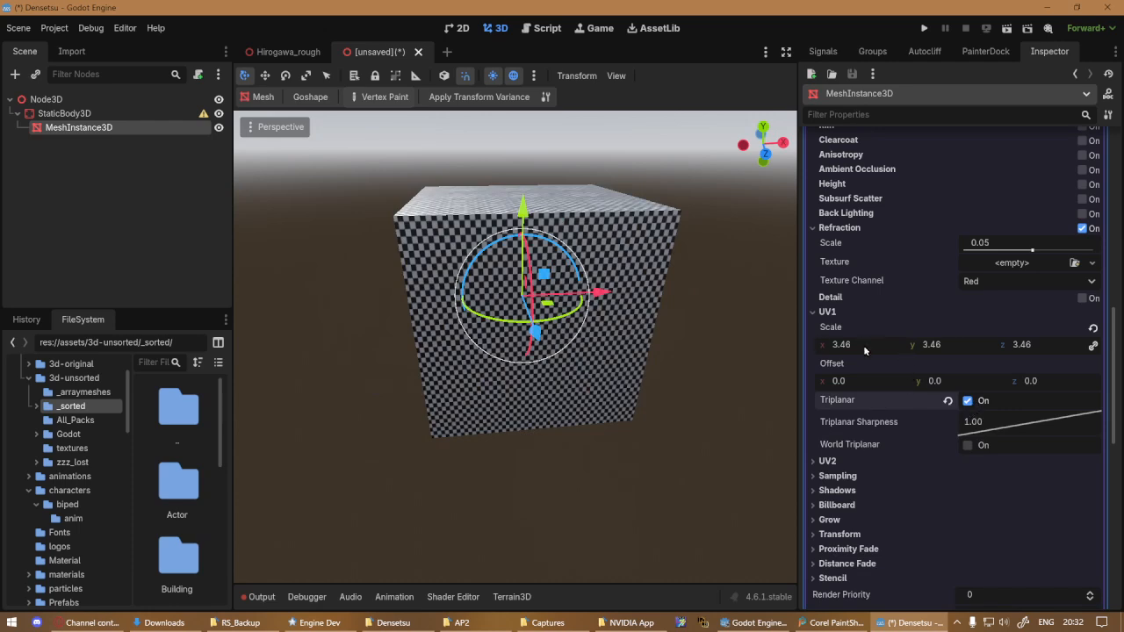
left_click_drag(863, 350, 850, 344)
middle_click_drag(264, 325, 627, 380)
Replace the MeshInstance3D's box mesh with a new CapsuleMesh.
scroll(1004, 310, "up", 10)
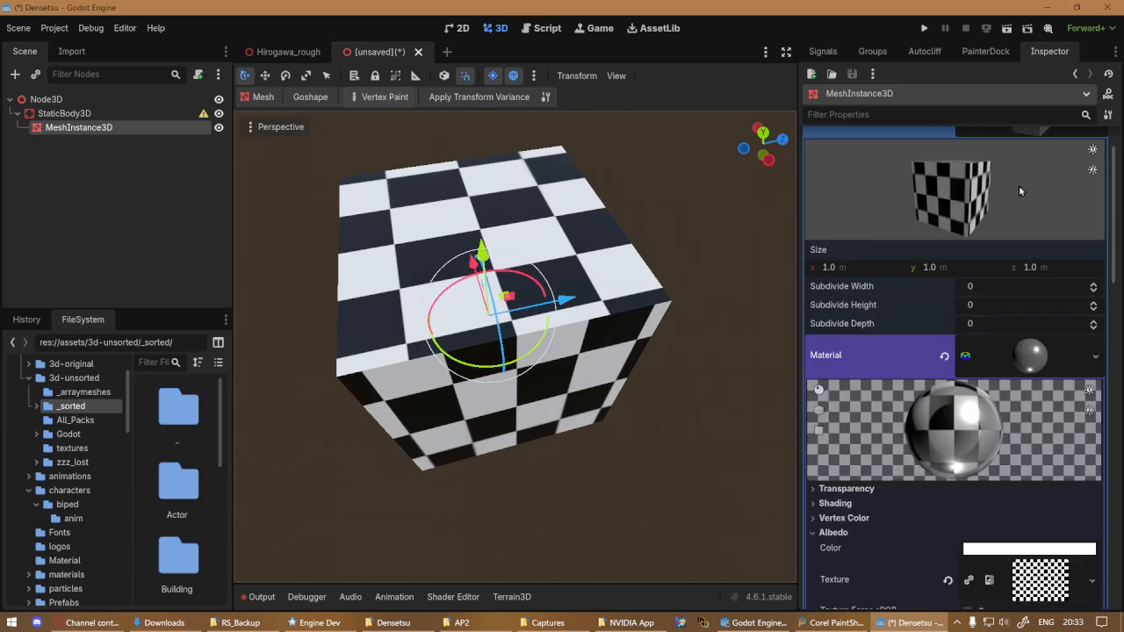
scroll(1061, 183, "up", 2)
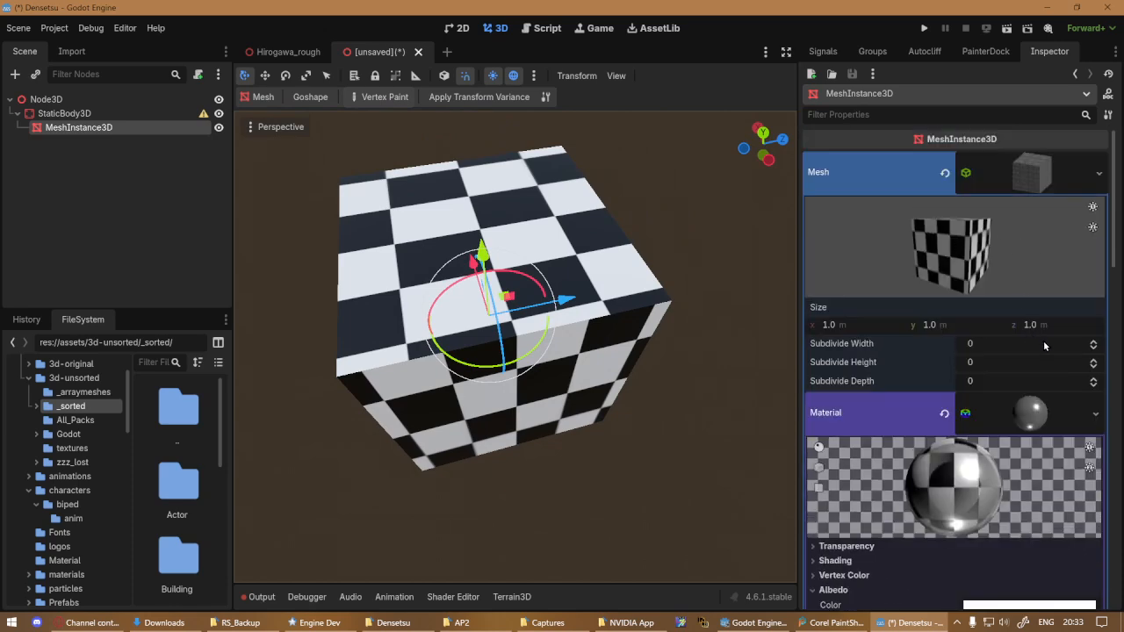
left_click(1098, 173)
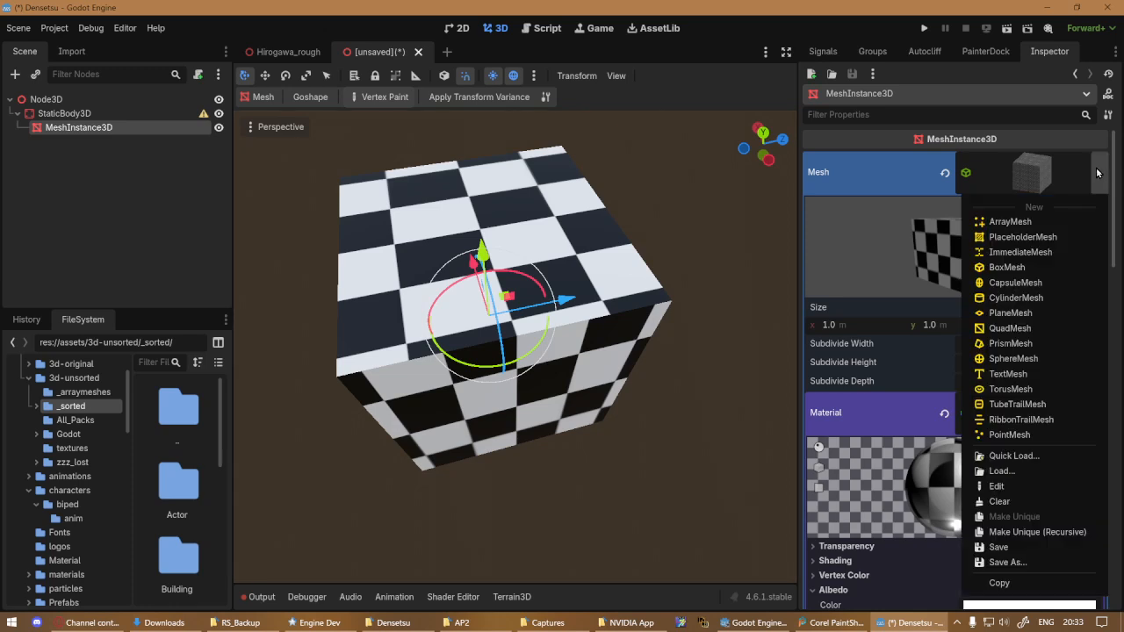
left_click(1039, 283)
middle_click_drag(501, 359, 474, 303)
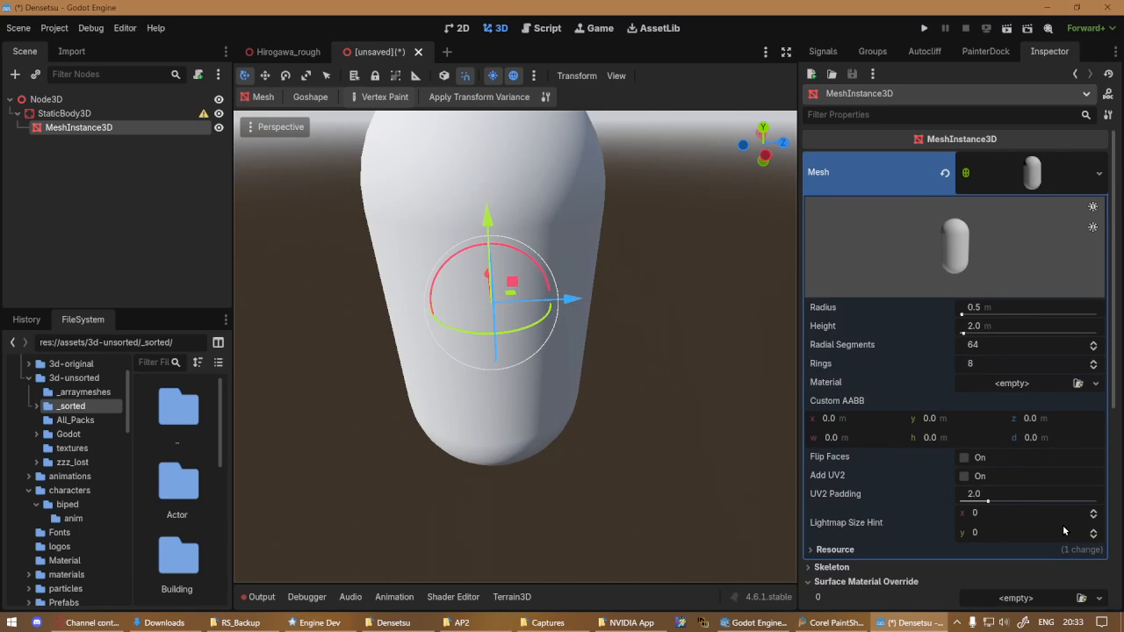
Create a new StandardMaterial3D in Surface Material Override slot 0, expand its properties and inspect the capsule.
scroll(1063, 530, "down", 4)
left_click(1046, 361)
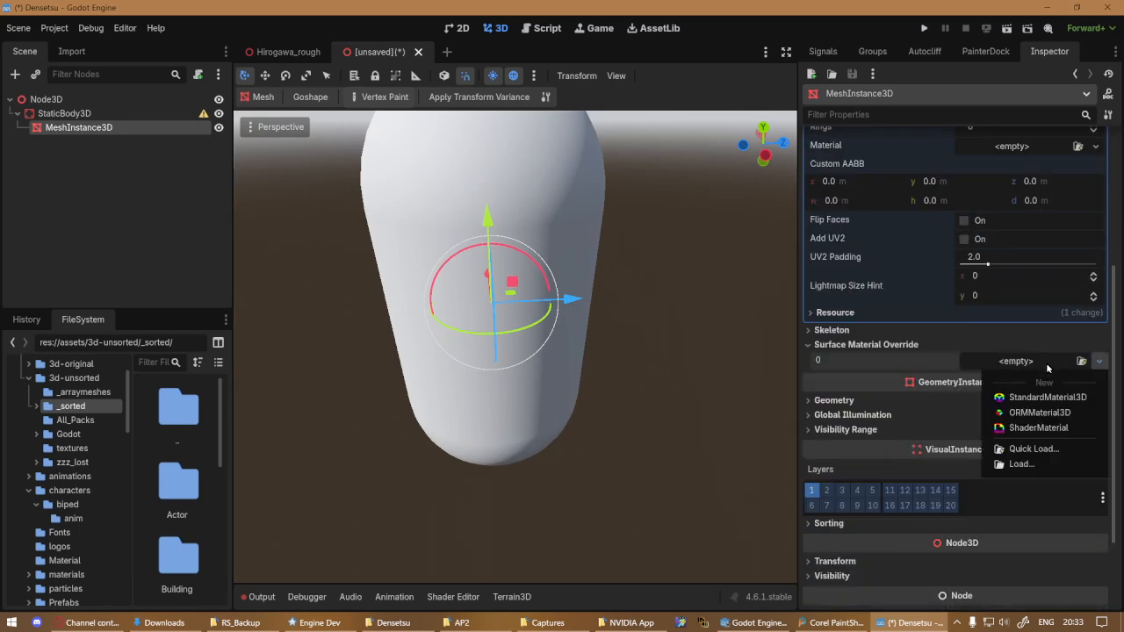
left_click(1045, 397)
left_click(1007, 381)
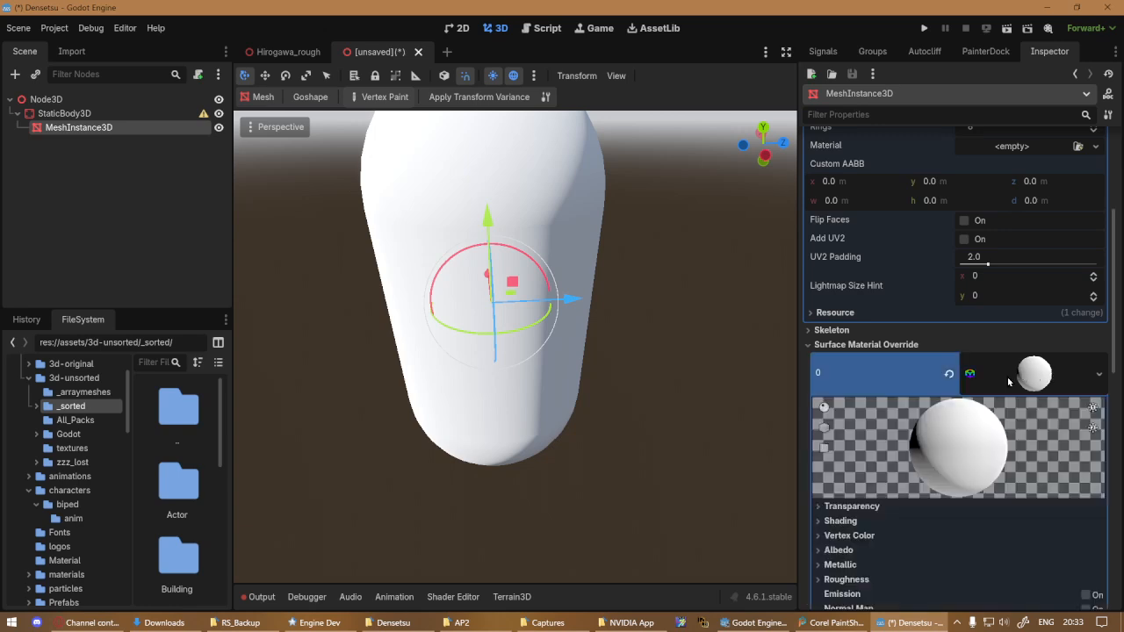
scroll(928, 554, "down", 4)
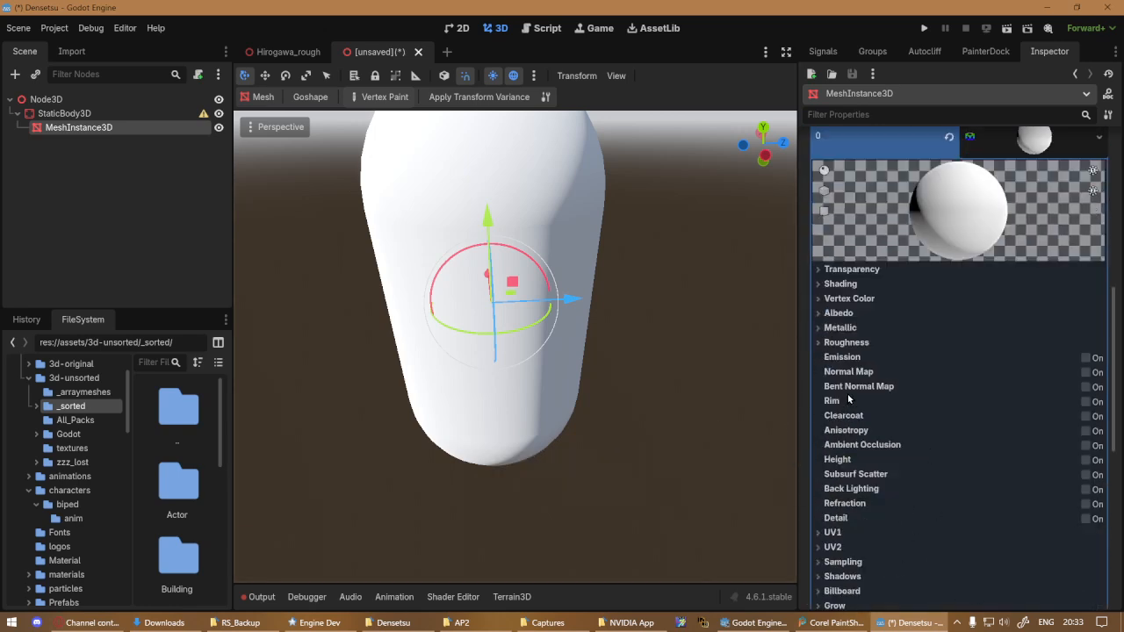
middle_click_drag(468, 359, 464, 308)
right_click_drag(464, 307, 432, 253)
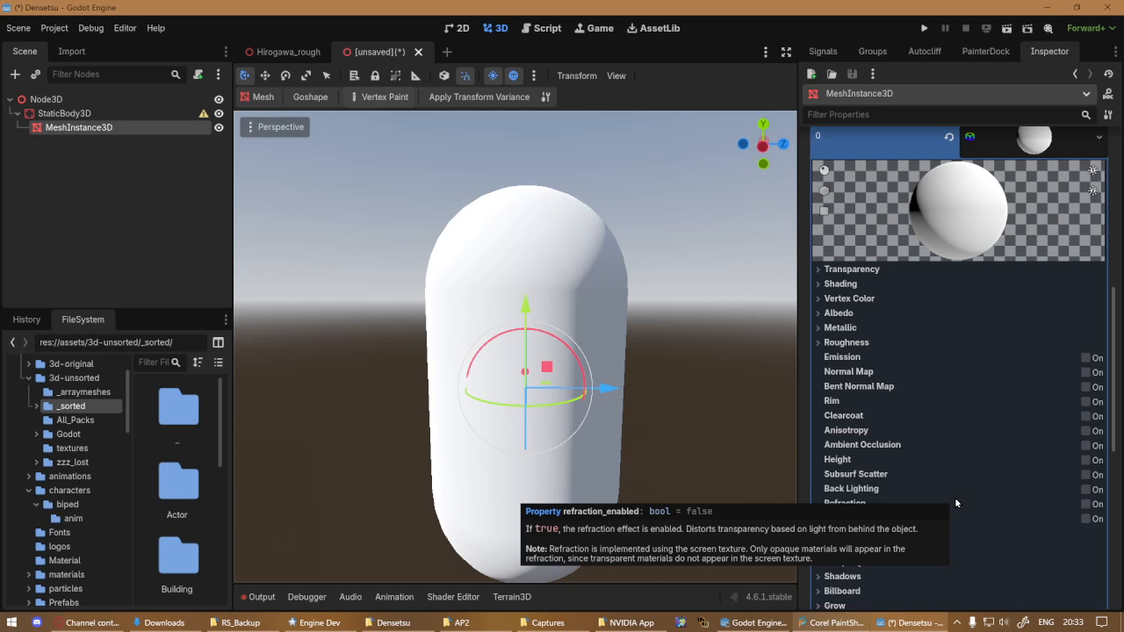
Expand the capsule's Geometry settings and examine the Material Override choices and the Transparency setting.
scroll(964, 388, "up", 5)
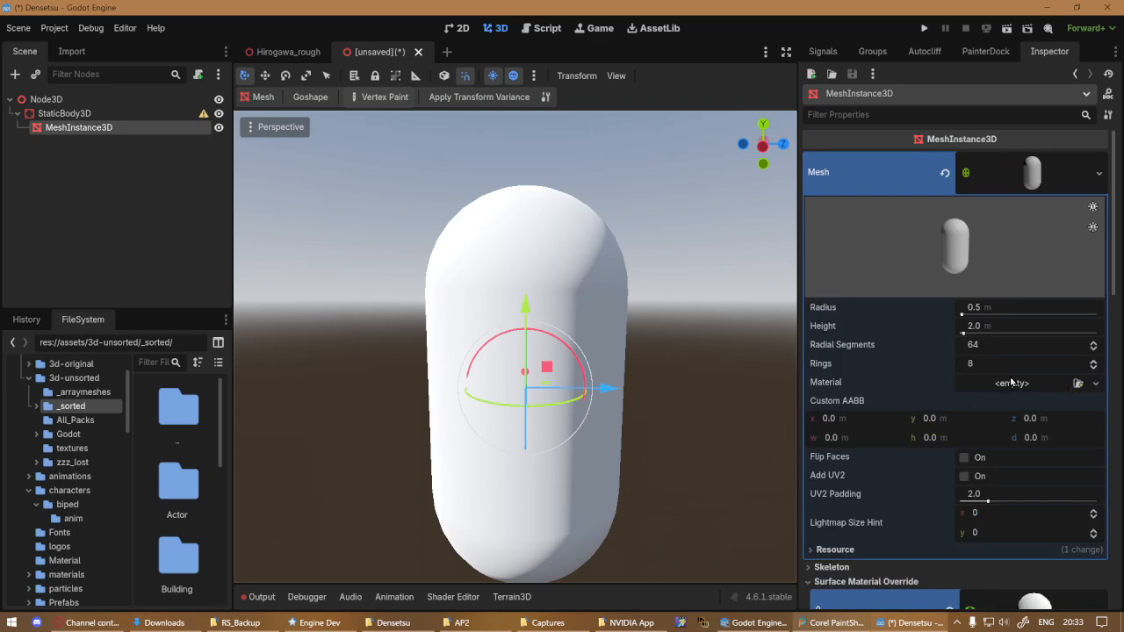
scroll(1010, 382, "down", 1)
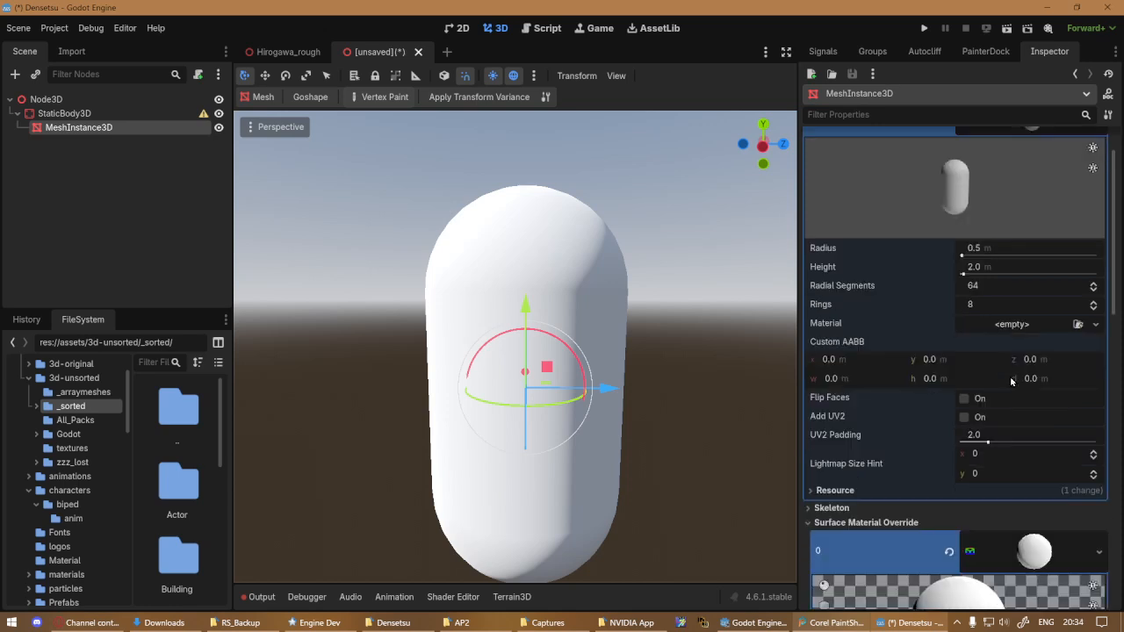
scroll(1009, 376, "down", 4)
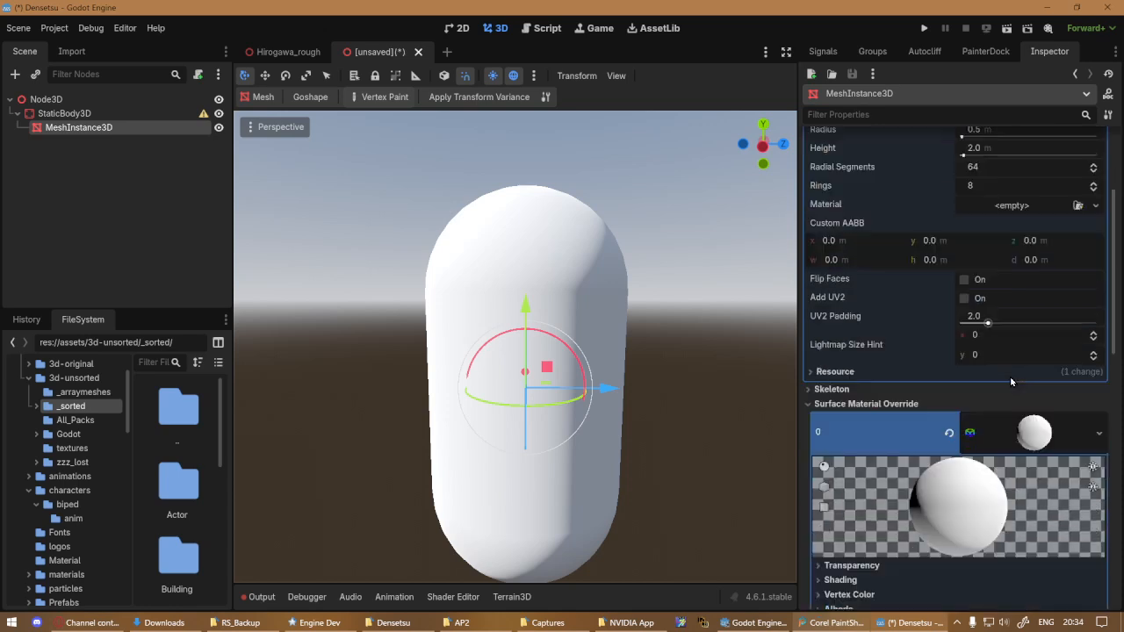
scroll(941, 390, "down", 10)
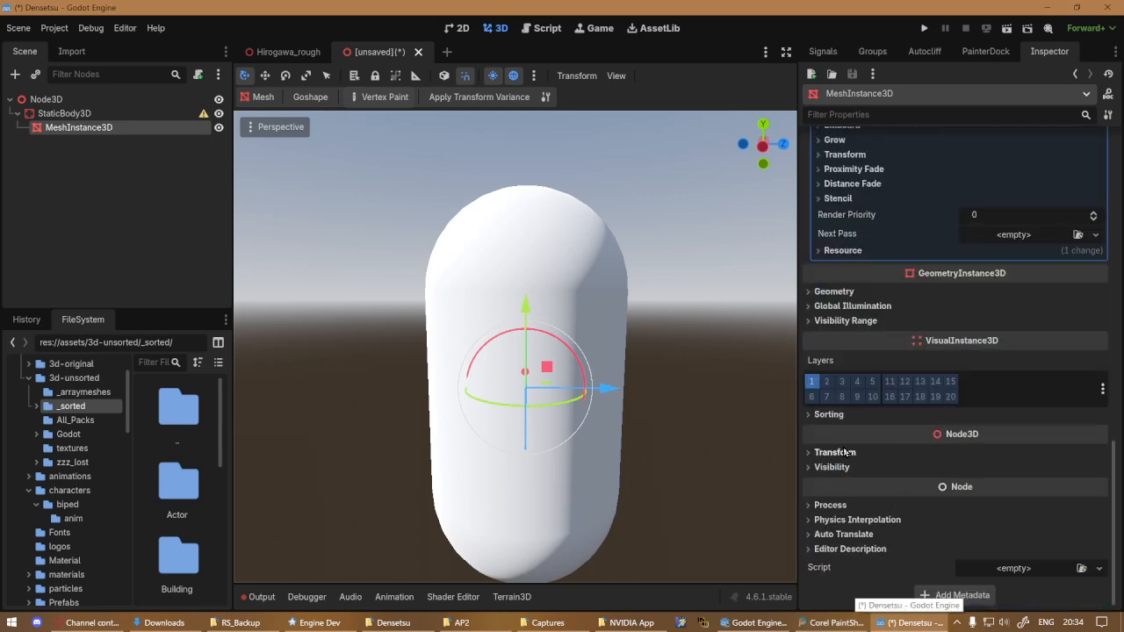
left_click(829, 292)
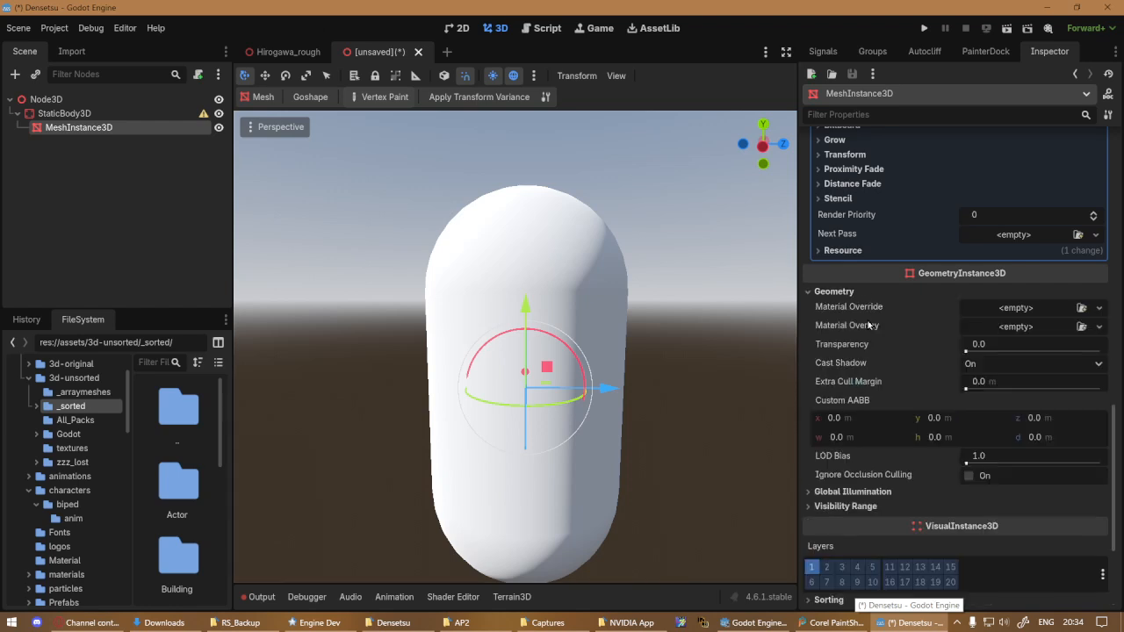
left_click(1036, 309)
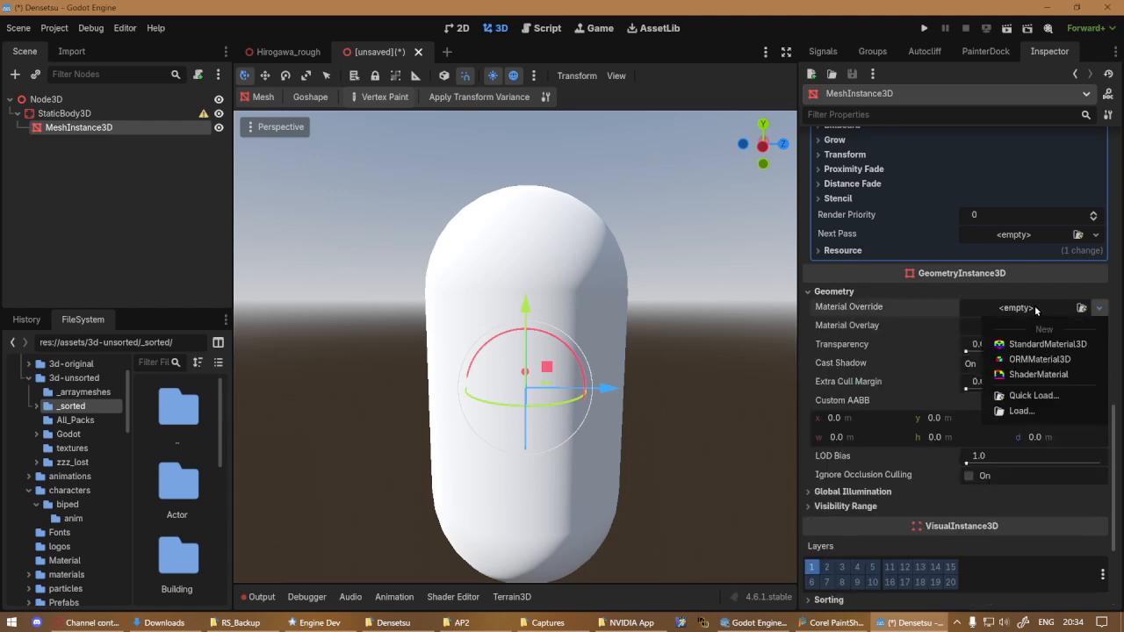
left_click(900, 293)
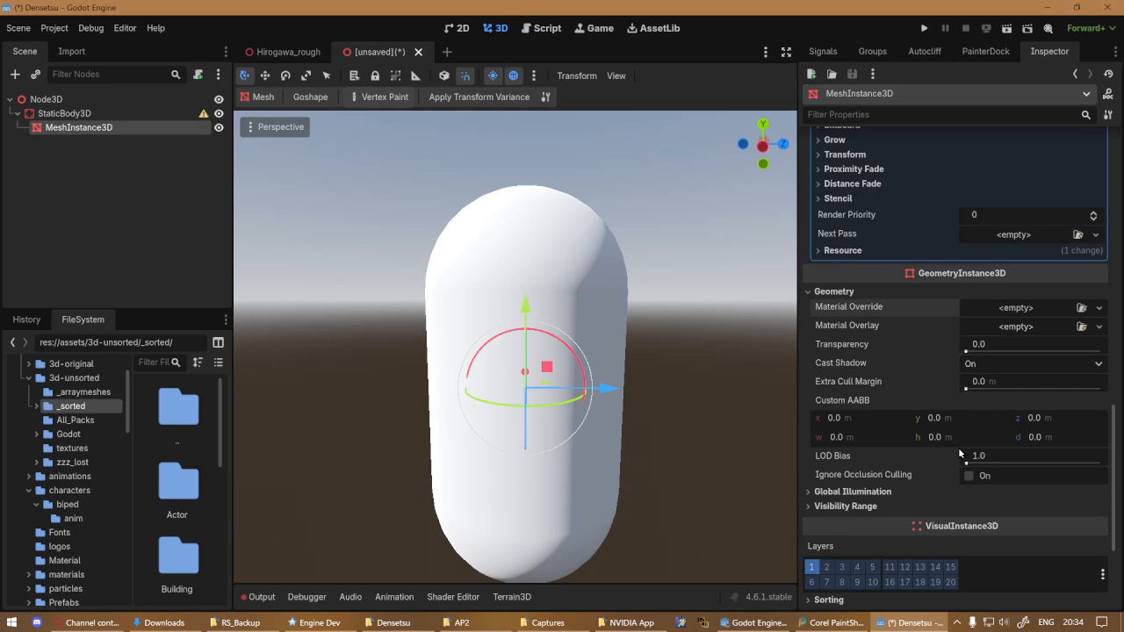
scroll(957, 452, "up", 4)
scroll(957, 453, "down", 5)
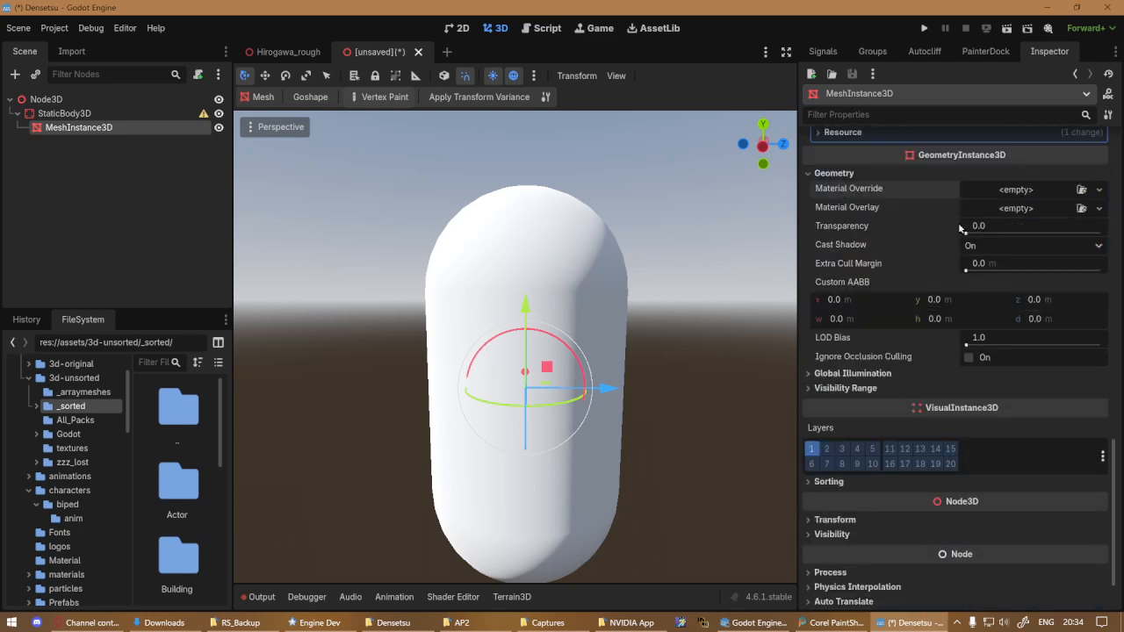
mouse_move(966, 232)
left_mouse_down()
mouse_move(1098, 243)
mouse_move(1073, 241)
mouse_move(1095, 234)
mouse_move(951, 235)
left_mouse_up()
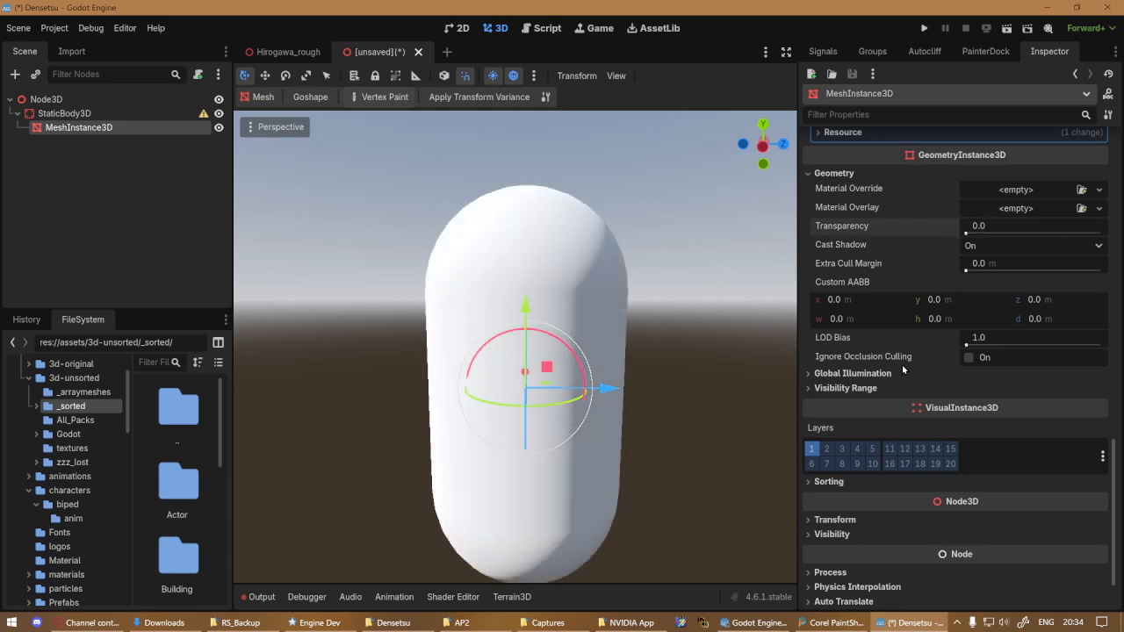
Look through the override material's property sections and collapse the Geometry settings.
scroll(902, 373, "up", 10)
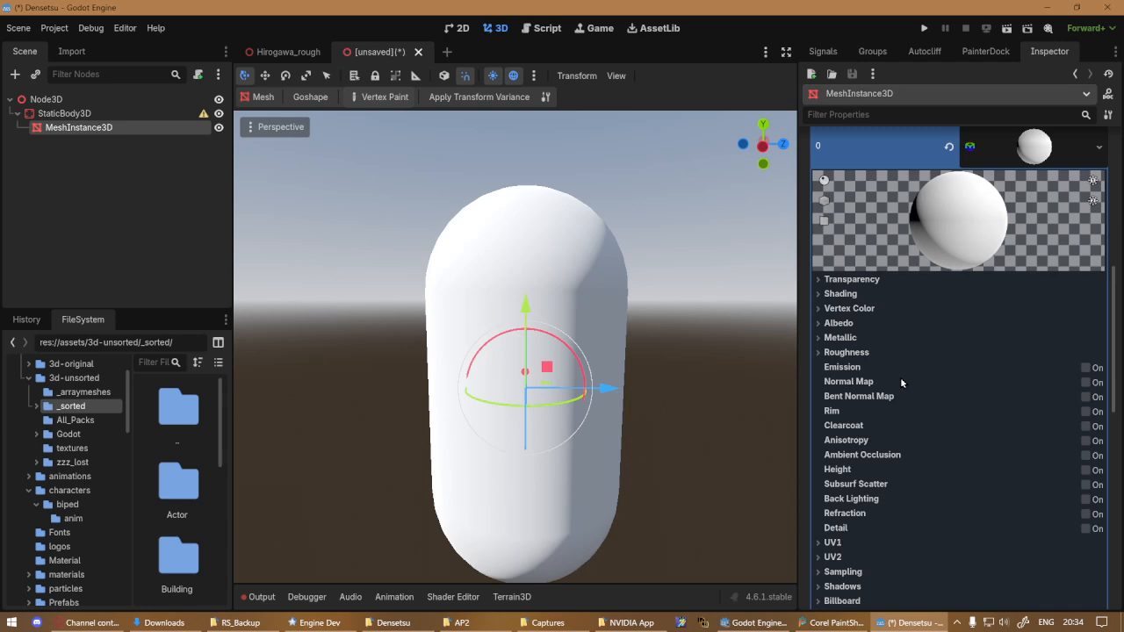
scroll(900, 377, "up", 3)
scroll(900, 377, "down", 5)
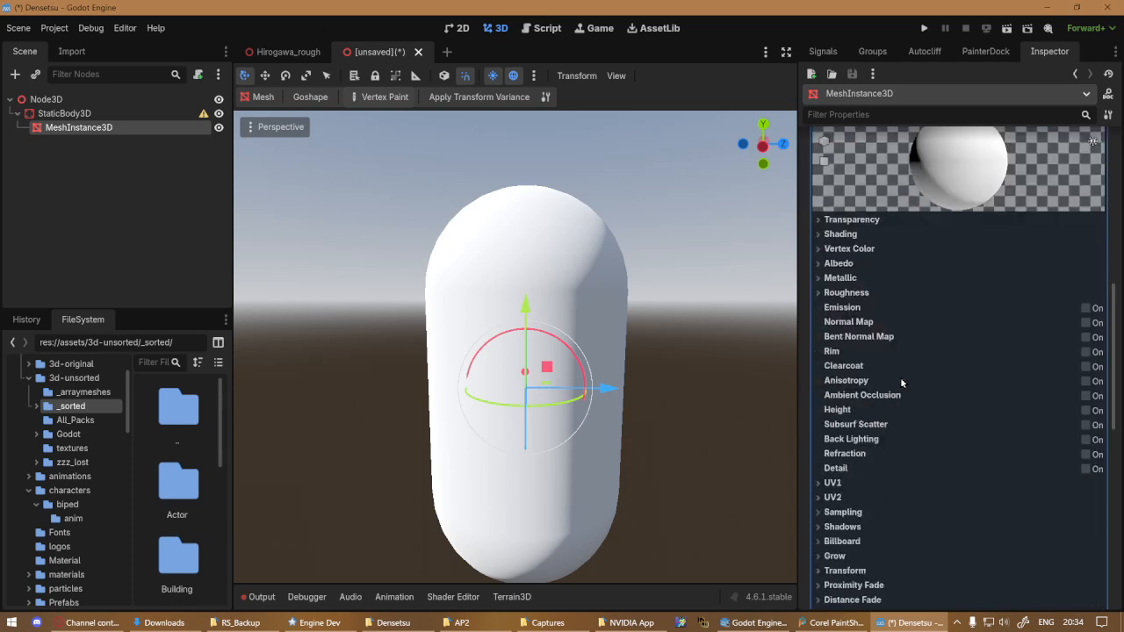
scroll(900, 376, "down", 5)
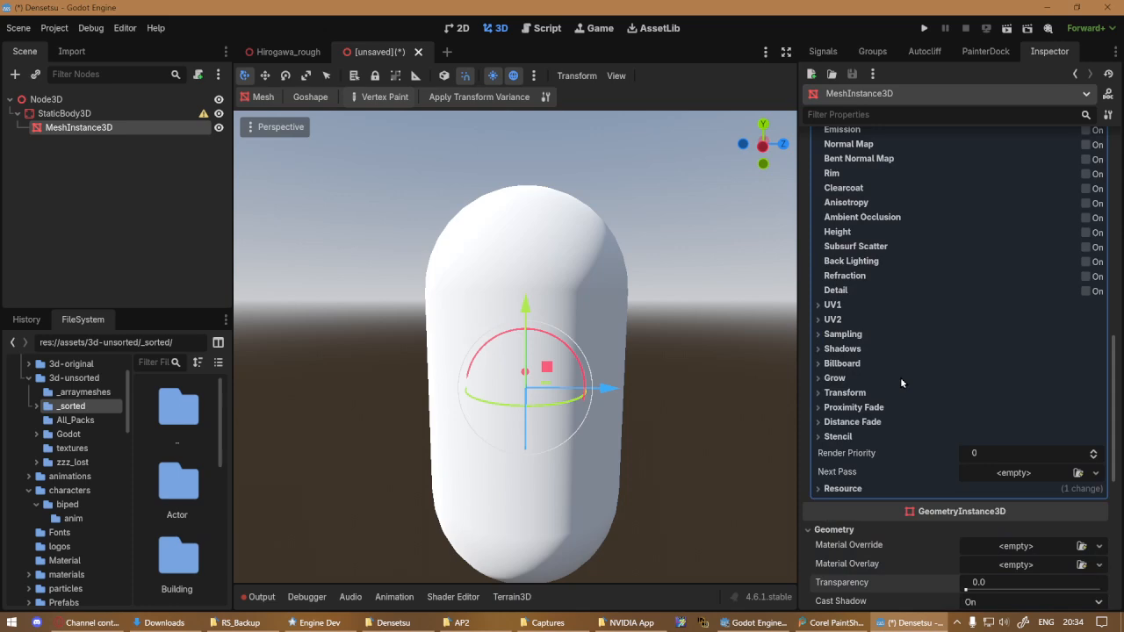
scroll(1006, 340, "up", 5)
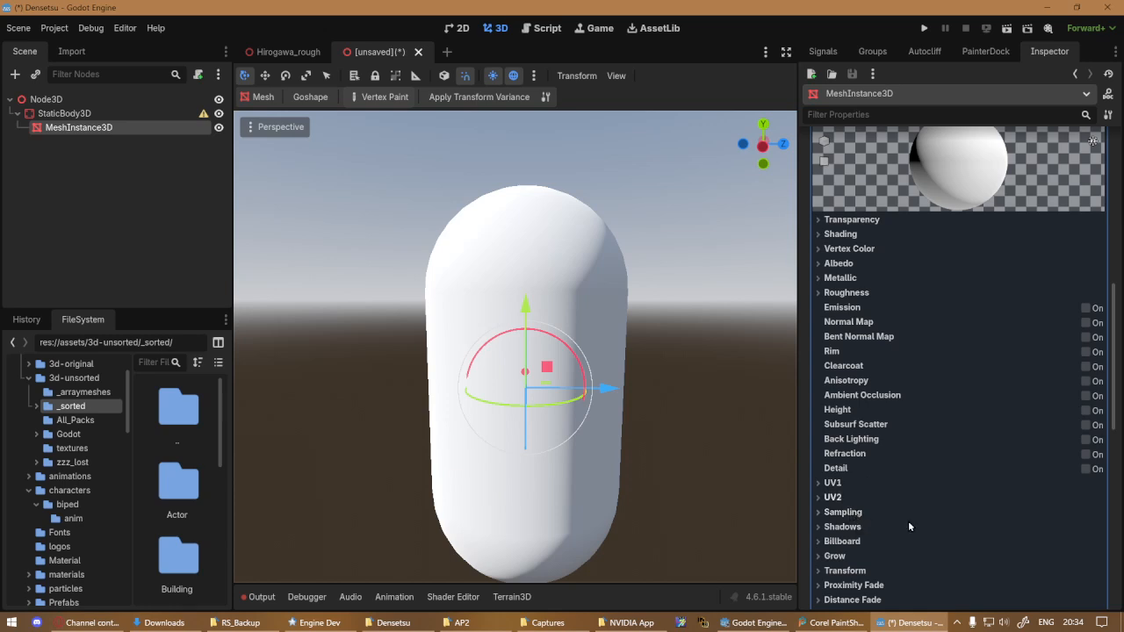
scroll(908, 526, "down", 5)
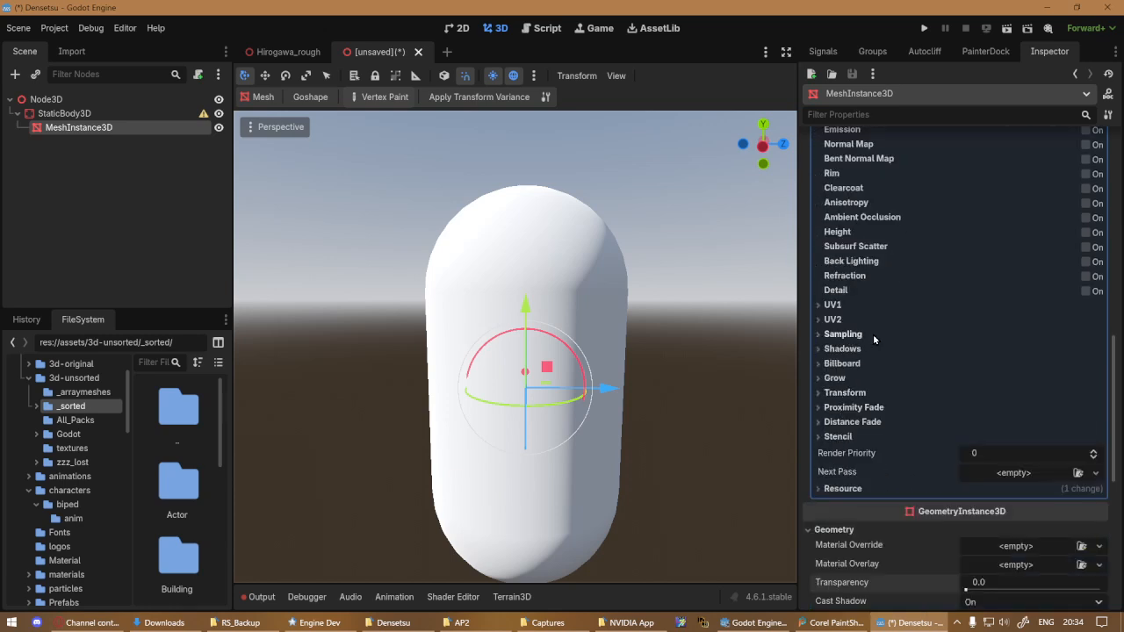
scroll(899, 490, "down", 5)
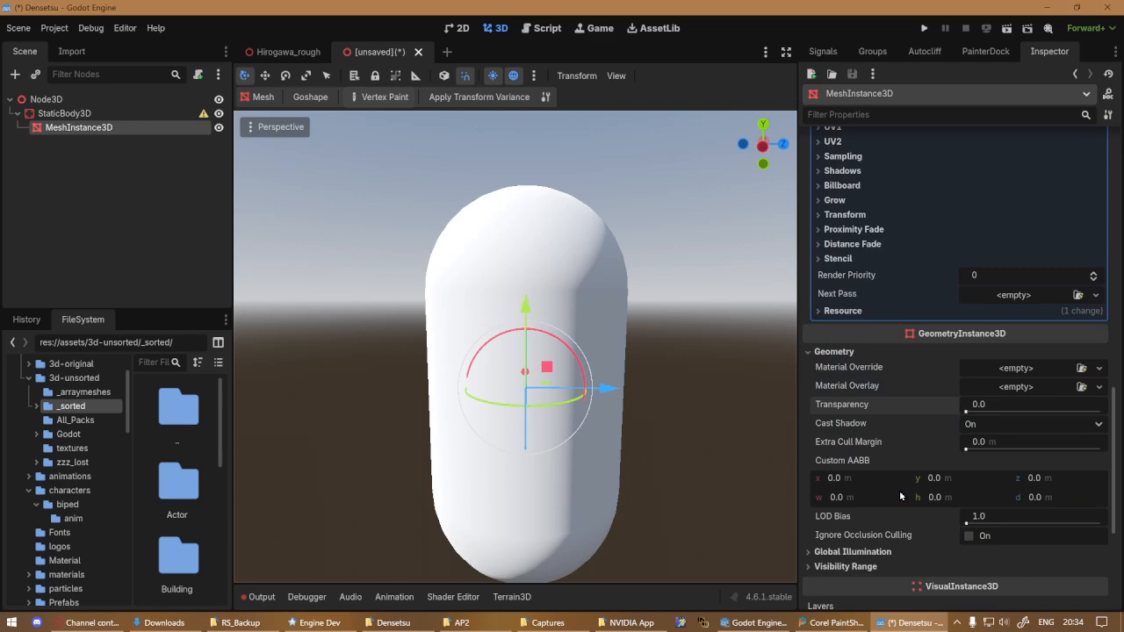
left_click(813, 350)
Assign grid.png as the albedo texture of the capsule's surface override material and inspect the textured capsule.
scroll(858, 371, "up", 15)
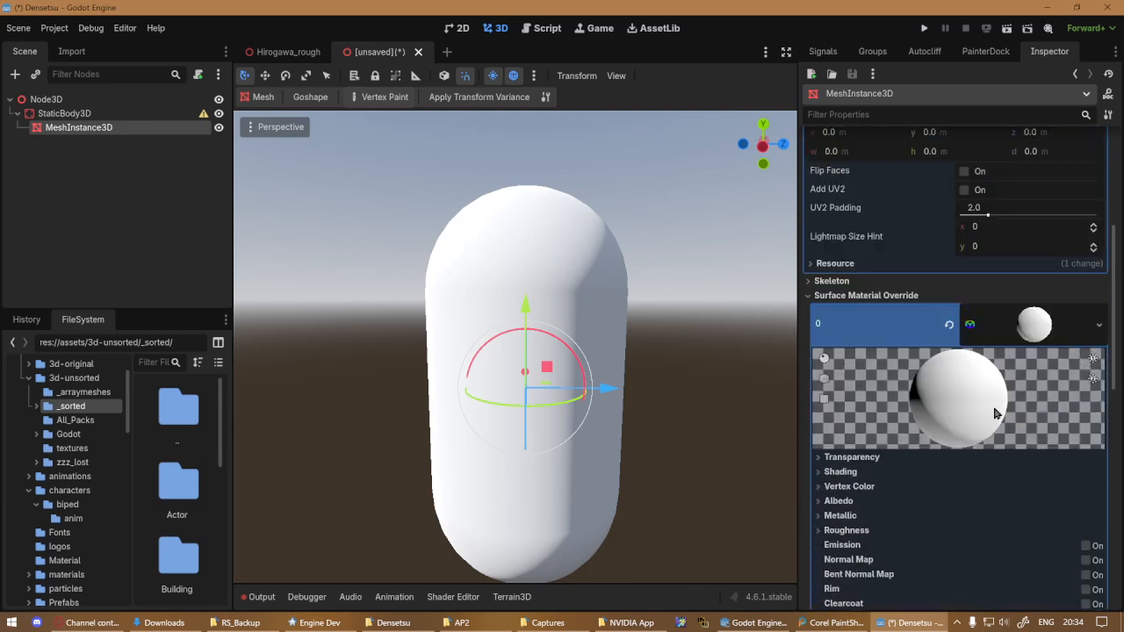
scroll(995, 413, "down", 3)
left_click(839, 382)
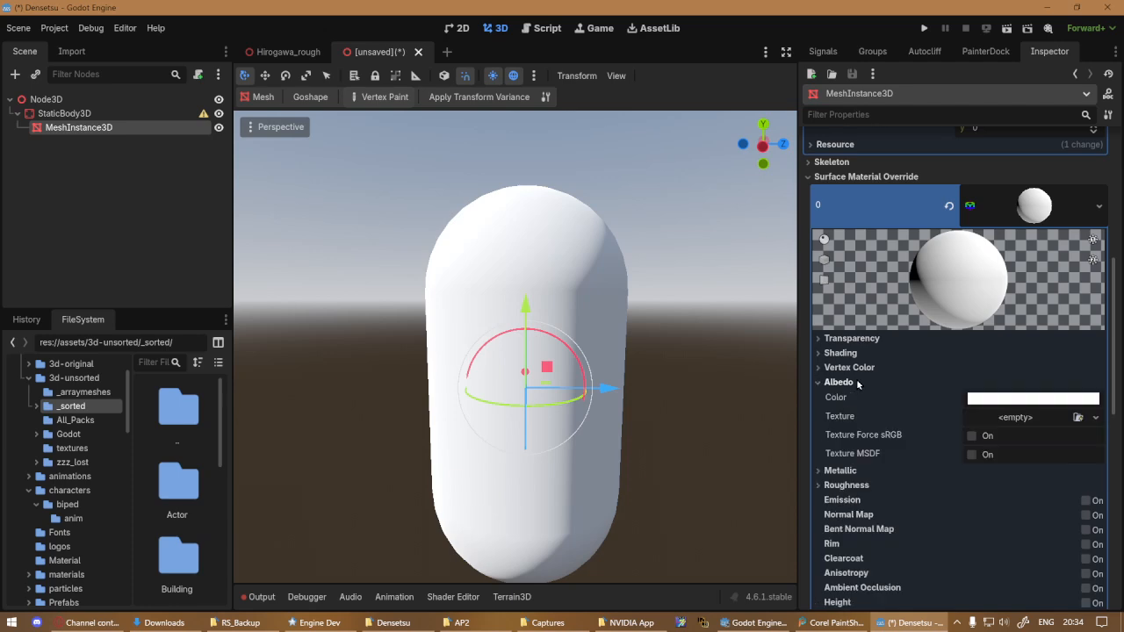
left_click(1077, 419)
left_click(591, 294)
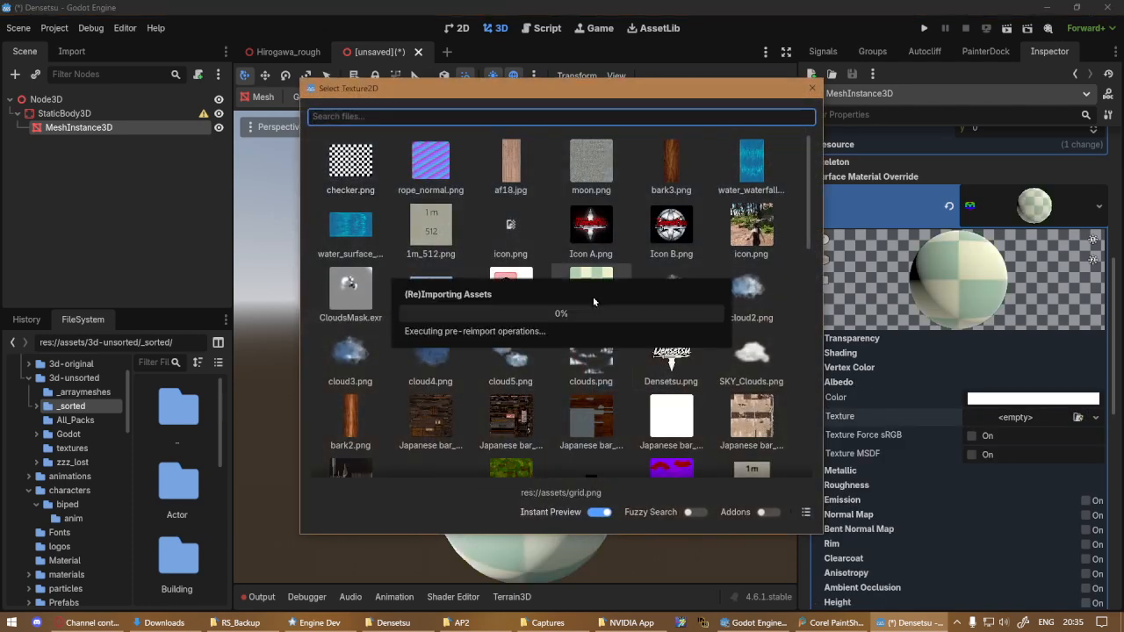
key("Return")
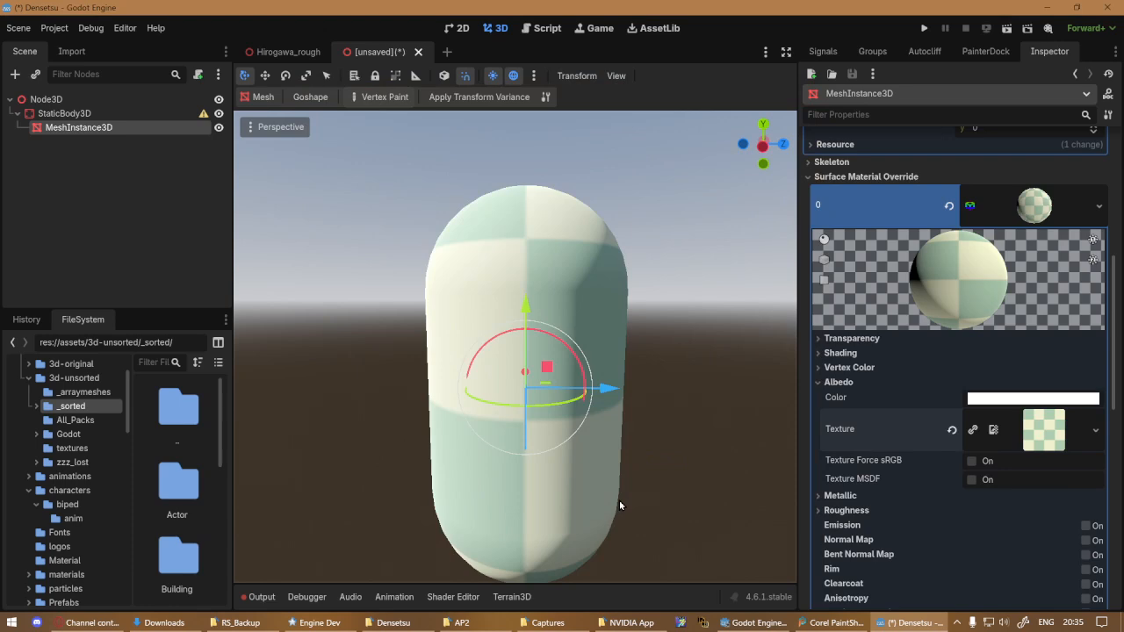
middle_click_drag(492, 422, 424, 442)
scroll(518, 482, "down", 4)
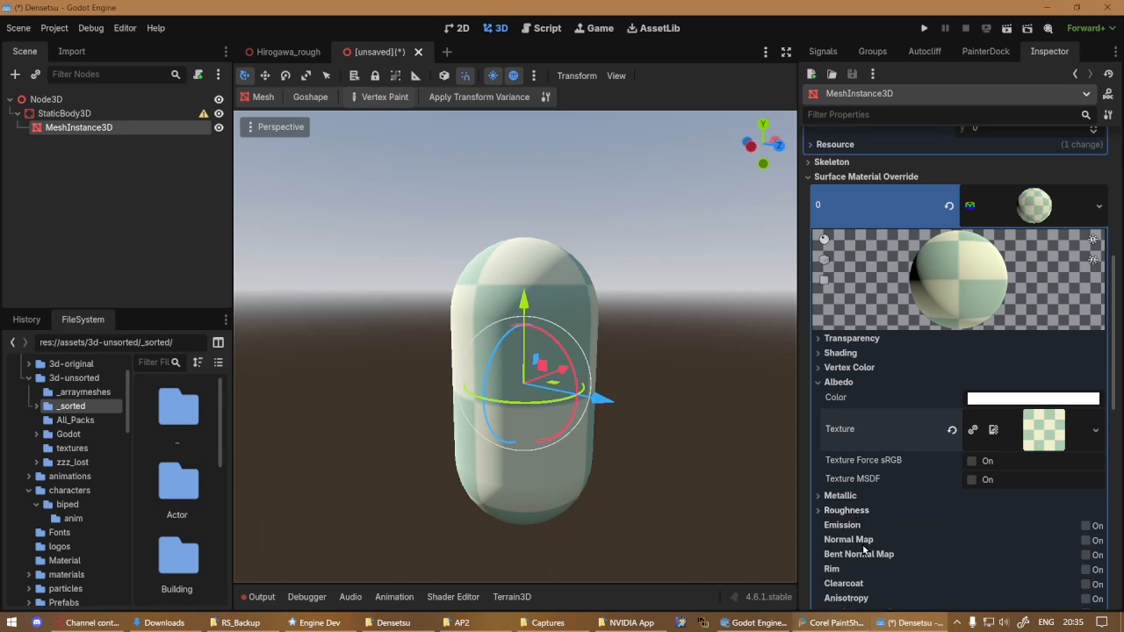
Examine the project's custom Densetsu tools, including the maintenance commands for scene material filtering, without running any.
scroll(863, 550, "down", 3)
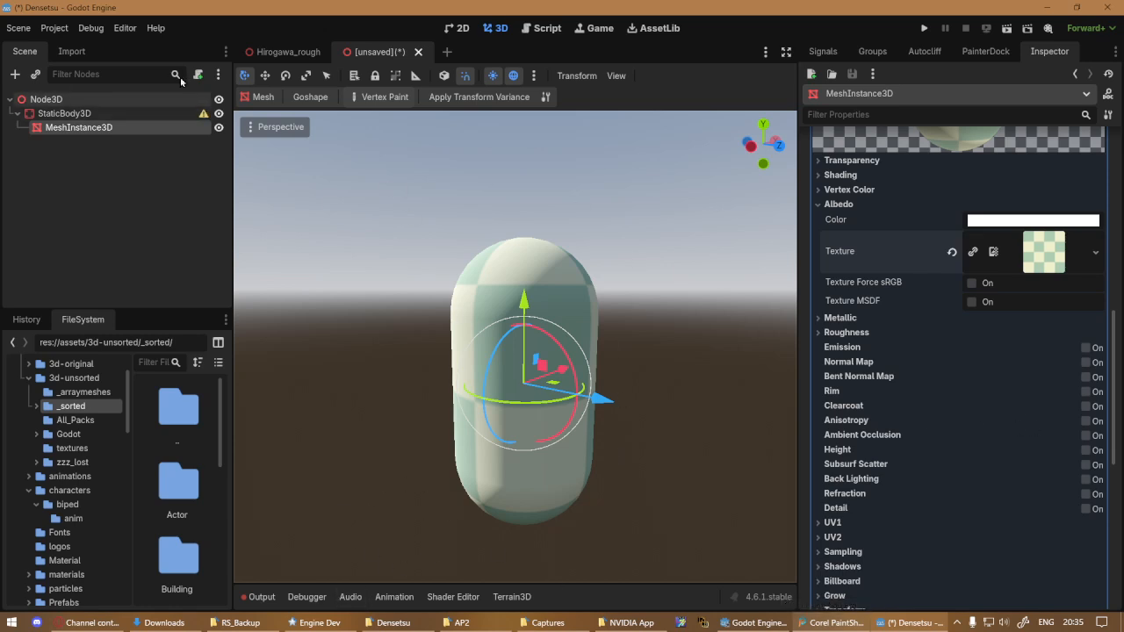
left_click(91, 27)
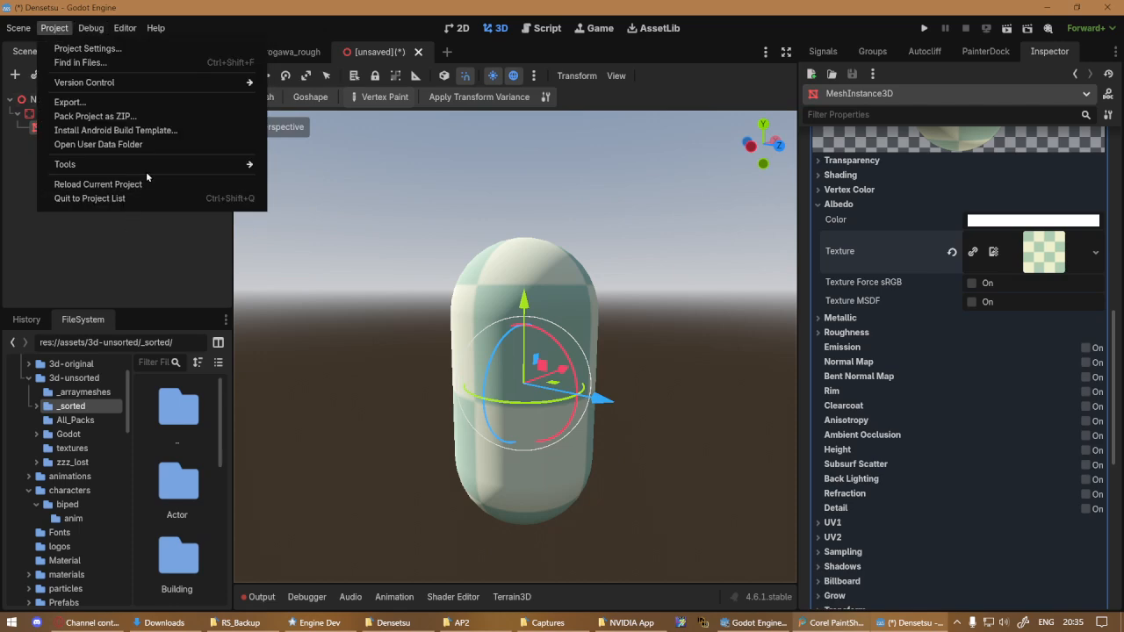
mouse_move(155, 167)
mouse_move(416, 226)
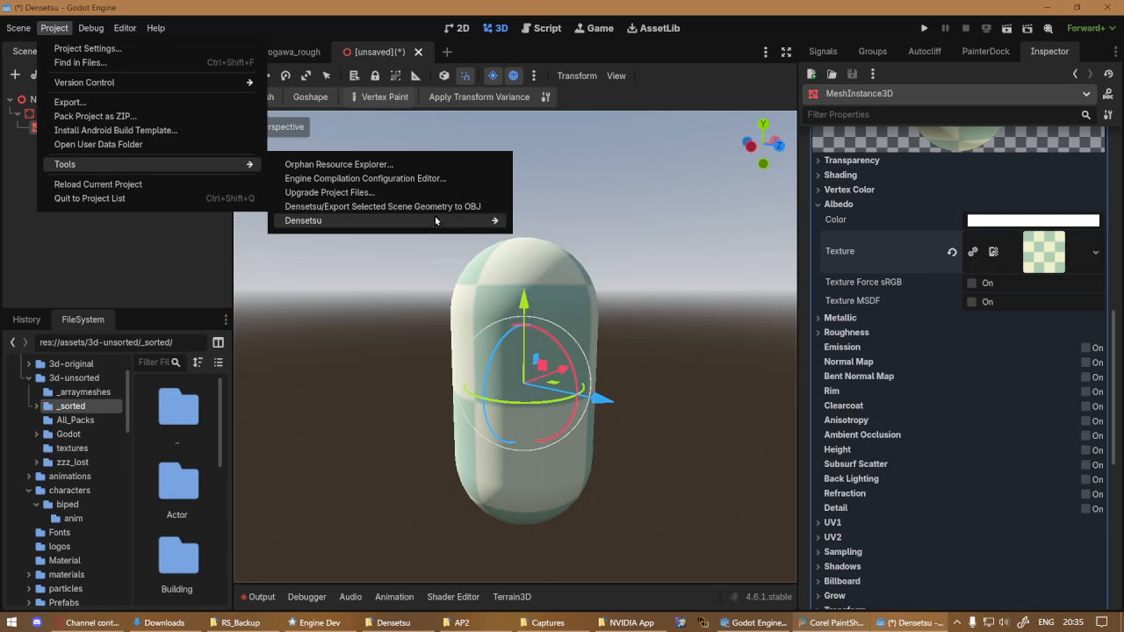
mouse_move(583, 226)
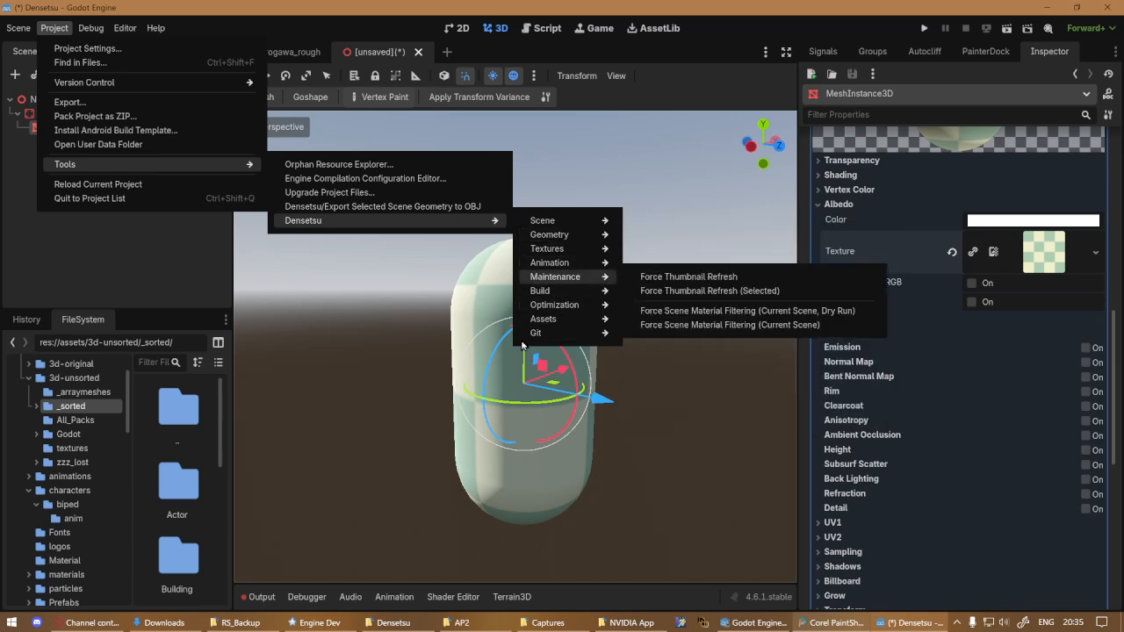
left_click(752, 497)
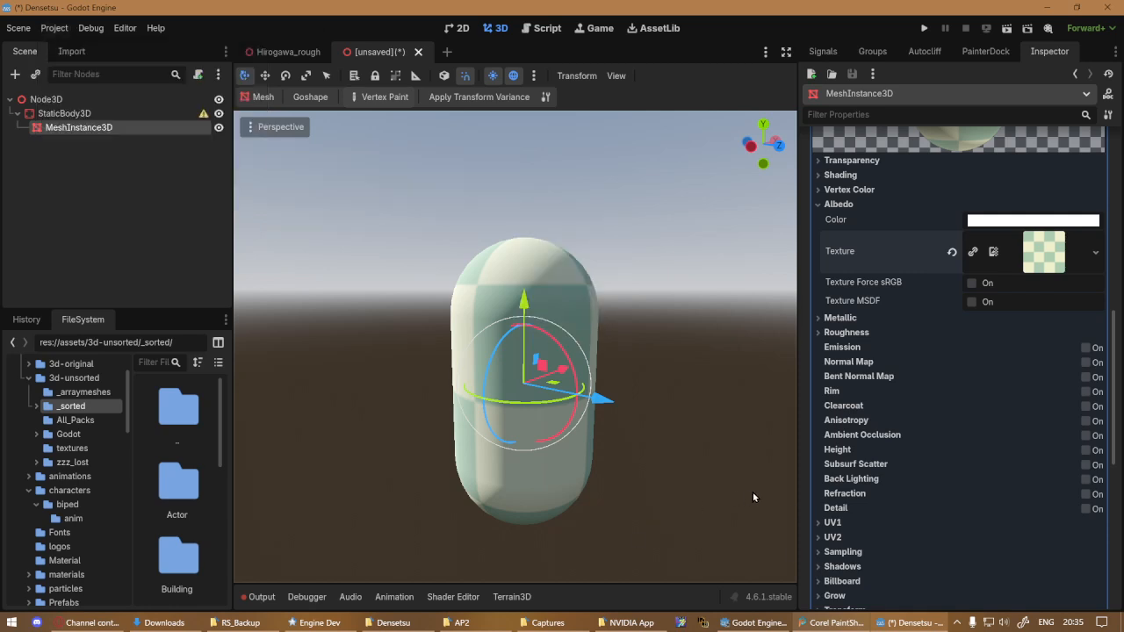
scroll(968, 496, "up", 2)
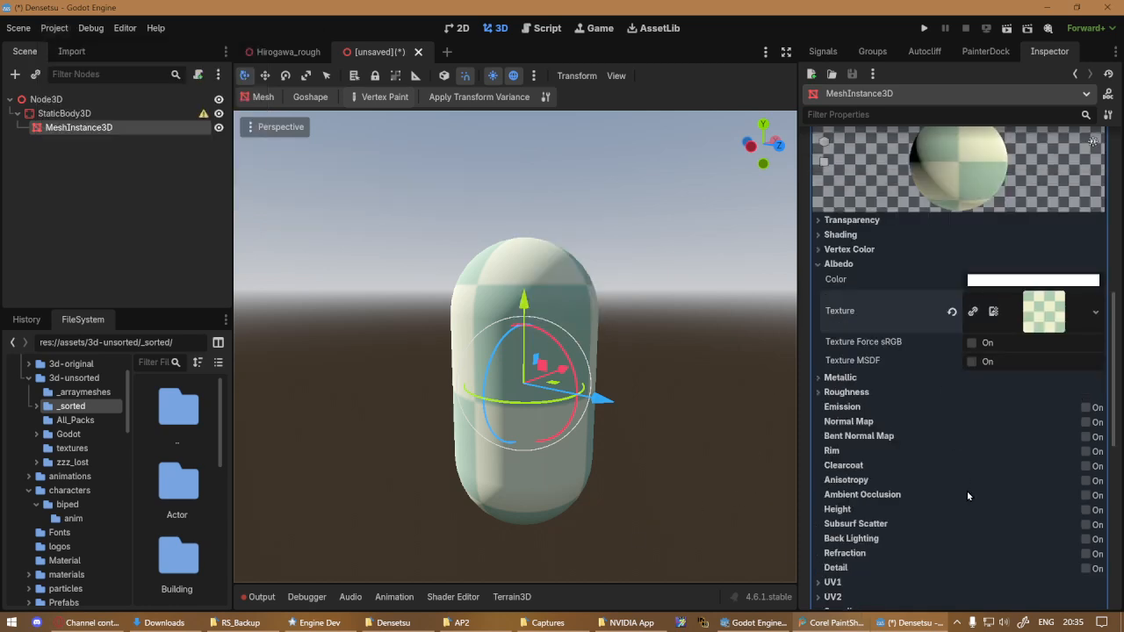
Turn on Triplanar in the override material's UV1 settings and inspect the grid texture from several sides of the capsule.
scroll(967, 496, "up", 2)
scroll(967, 496, "down", 10)
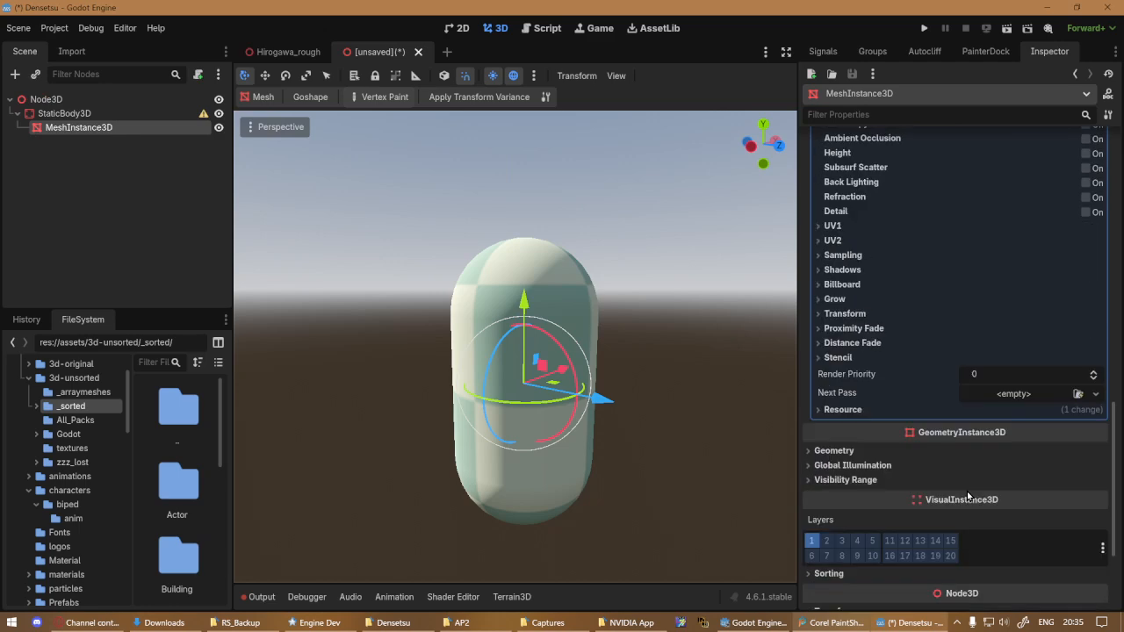
scroll(967, 496, "up", 6)
scroll(967, 496, "up", 2)
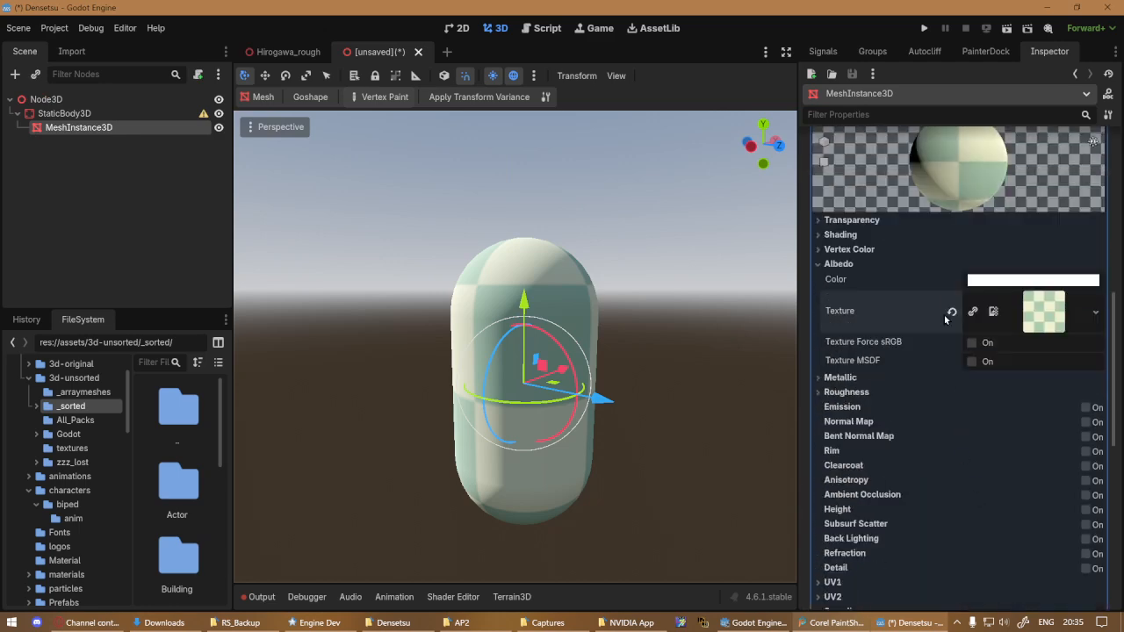
scroll(1023, 408, "down", 8)
left_click(834, 344)
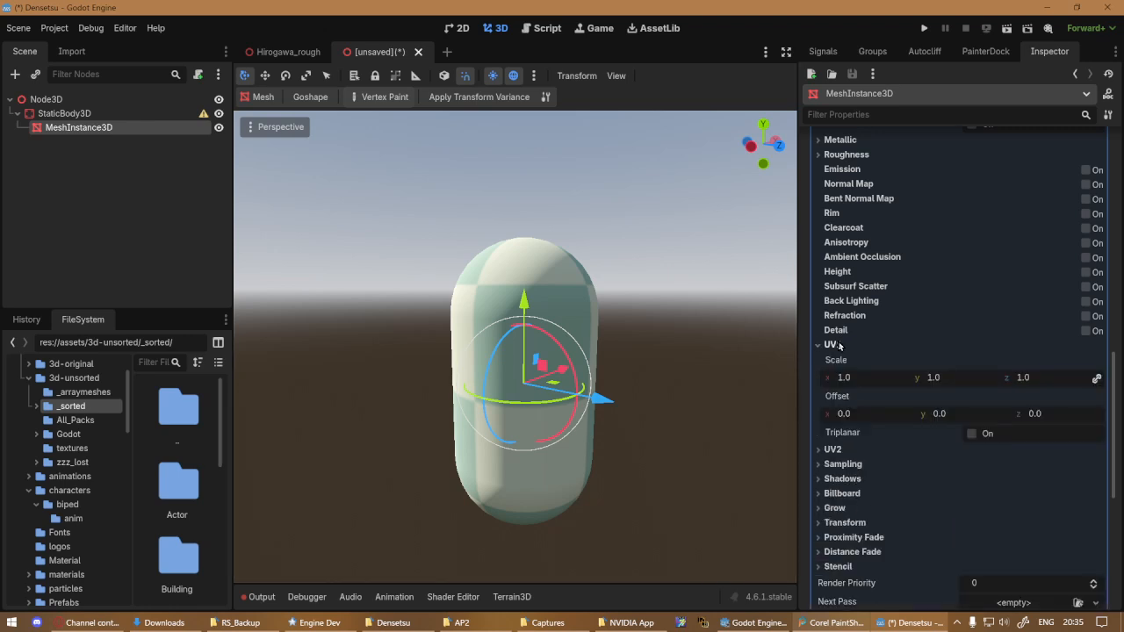
left_click(971, 433)
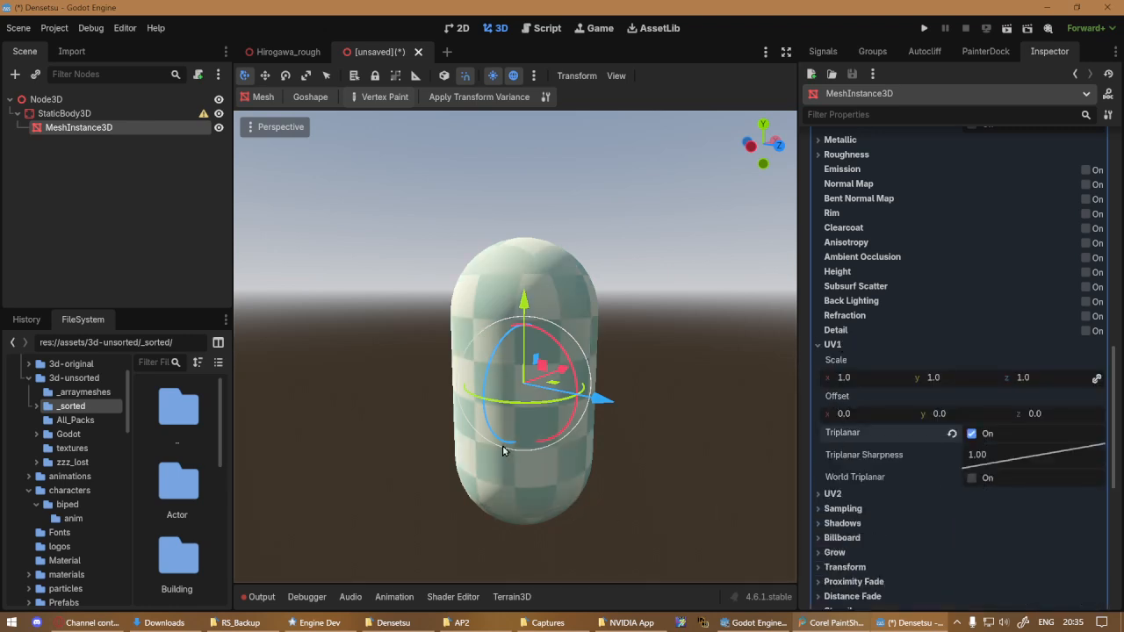
middle_click_drag(506, 451, 472, 494)
scroll(516, 369, "up", 5)
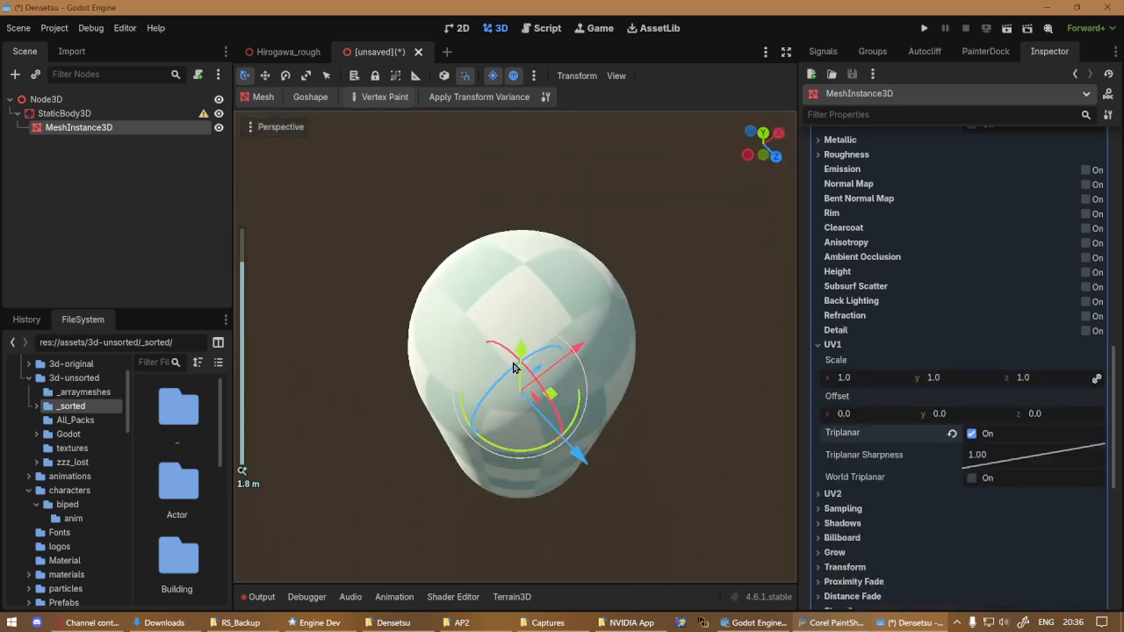
mouse_move(460, 374)
middle_mouse_down()
mouse_move(406, 377)
mouse_move(432, 343)
mouse_move(562, 283)
mouse_move(786, 253)
mouse_move(411, 259)
mouse_move(535, 254)
mouse_move(722, 376)
mouse_move(712, 485)
mouse_move(703, 320)
mouse_move(431, 303)
mouse_move(320, 280)
mouse_move(544, 303)
mouse_move(760, 352)
middle_mouse_up()
Set the material's linked UV1 scale to 1.01 on all axes and turn off Triplanar.
left_click_drag(858, 377, 1035, 377)
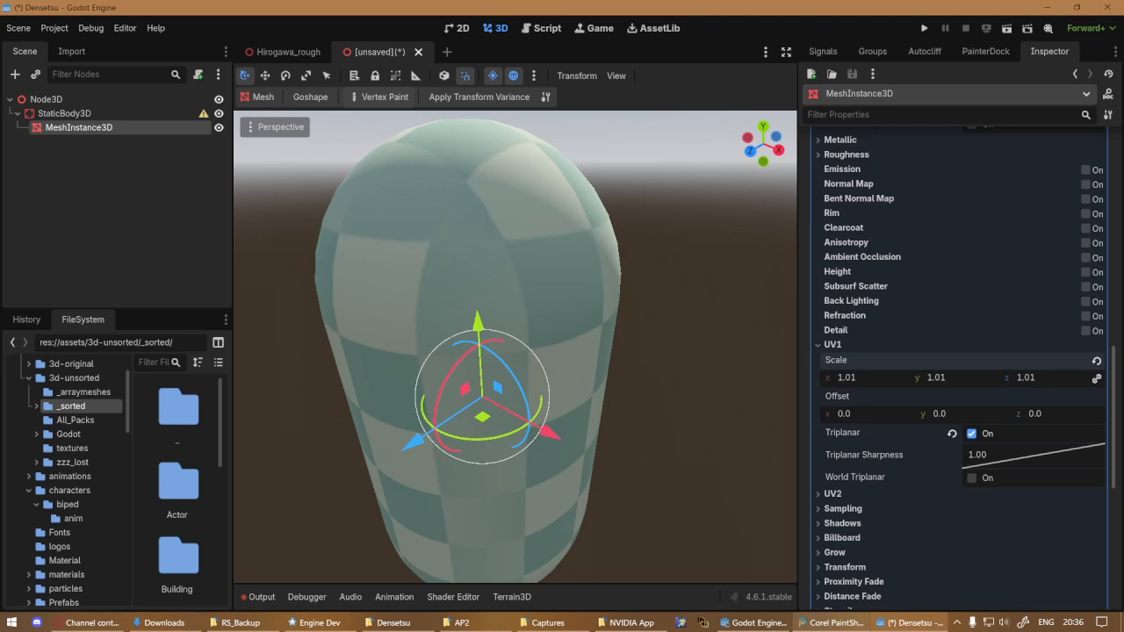
left_click(973, 433)
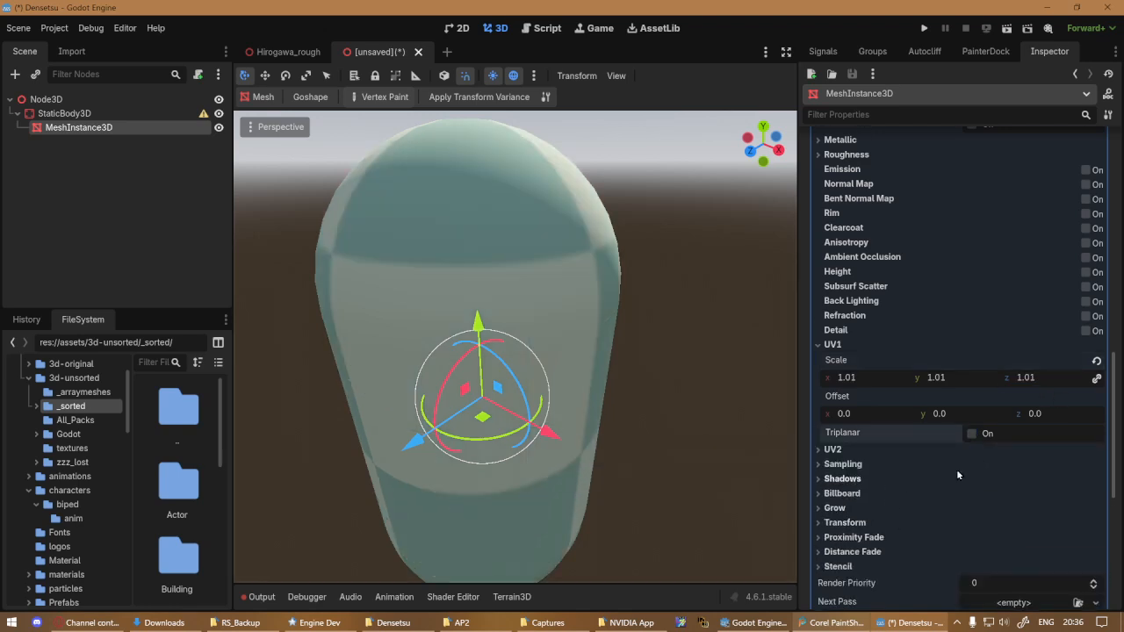
Set the material's Billboard mode to Enabled and inspect how the capsule faces the camera from different angles.
scroll(839, 421, "down", 4)
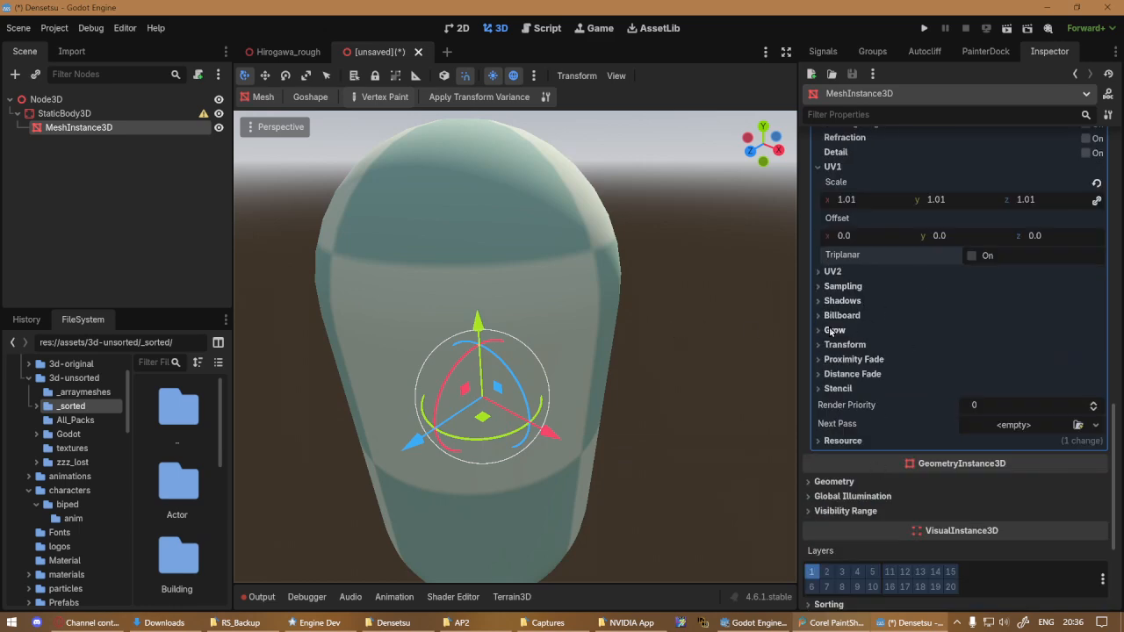
left_click(839, 315)
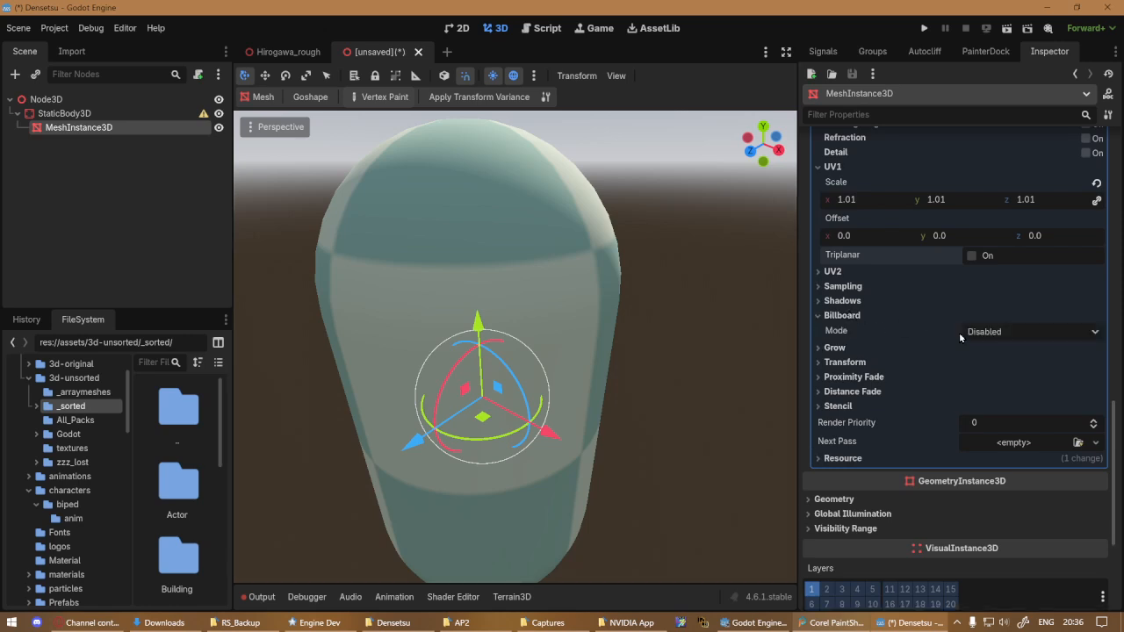
left_click(1015, 330)
key("Escape")
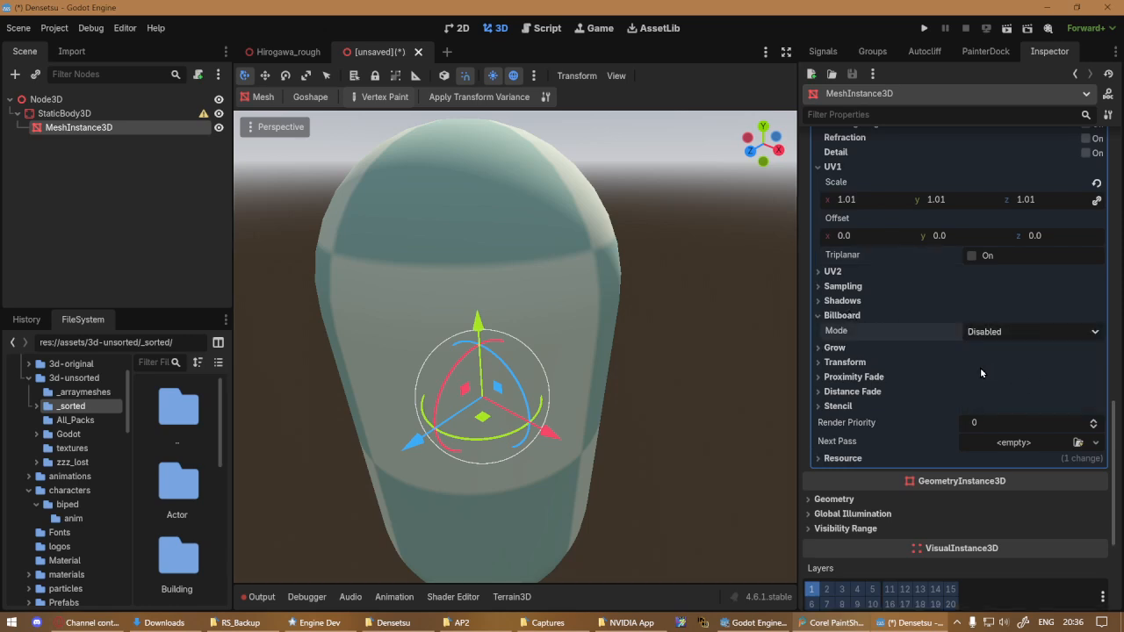
middle_click_drag(397, 491, 512, 497)
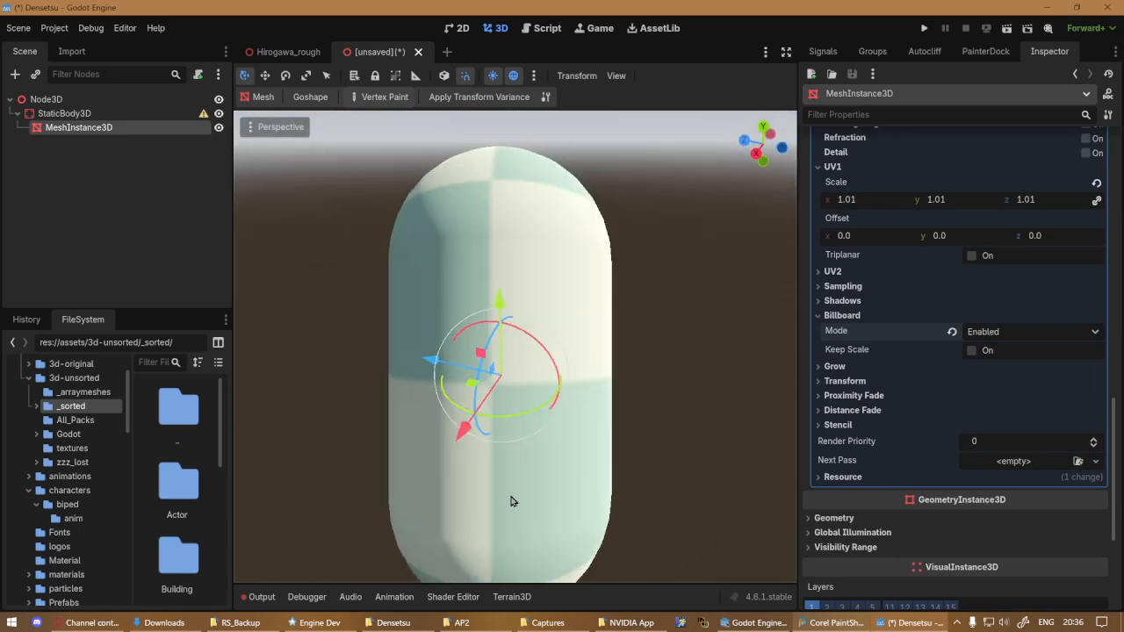
scroll(512, 494, "down", 5)
mouse_move(459, 422)
right_mouse_down()
mouse_move(459, 496)
mouse_move(459, 422)
right_mouse_up()
middle_click_drag(459, 421, 443, 532)
Switch the Billboard mode to Y-Billboard and inspect the capsule from above and from the side.
left_click(1018, 331)
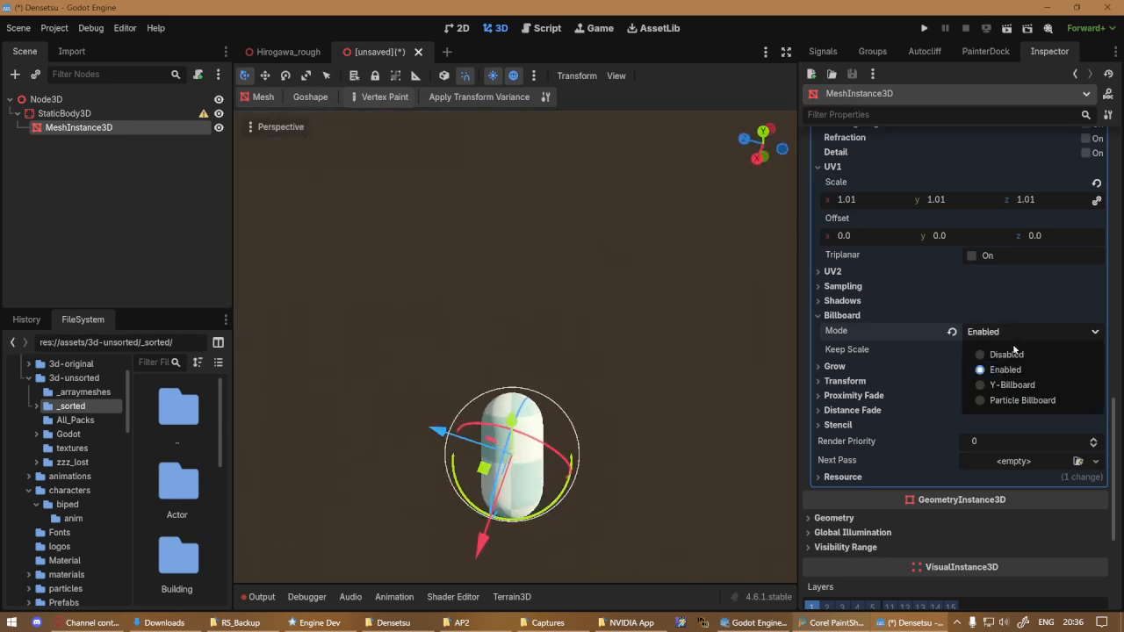
left_click(1019, 387)
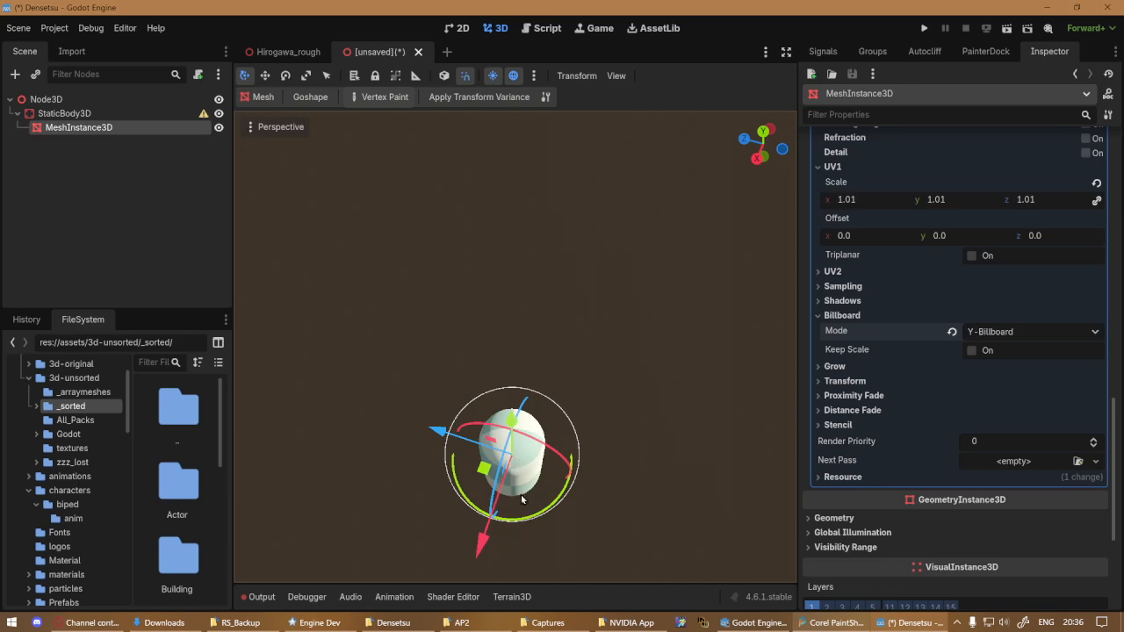
middle_click_drag(522, 499, 457, 351)
scroll(458, 350, "up", 3)
right_click_drag(457, 350, 404, 487)
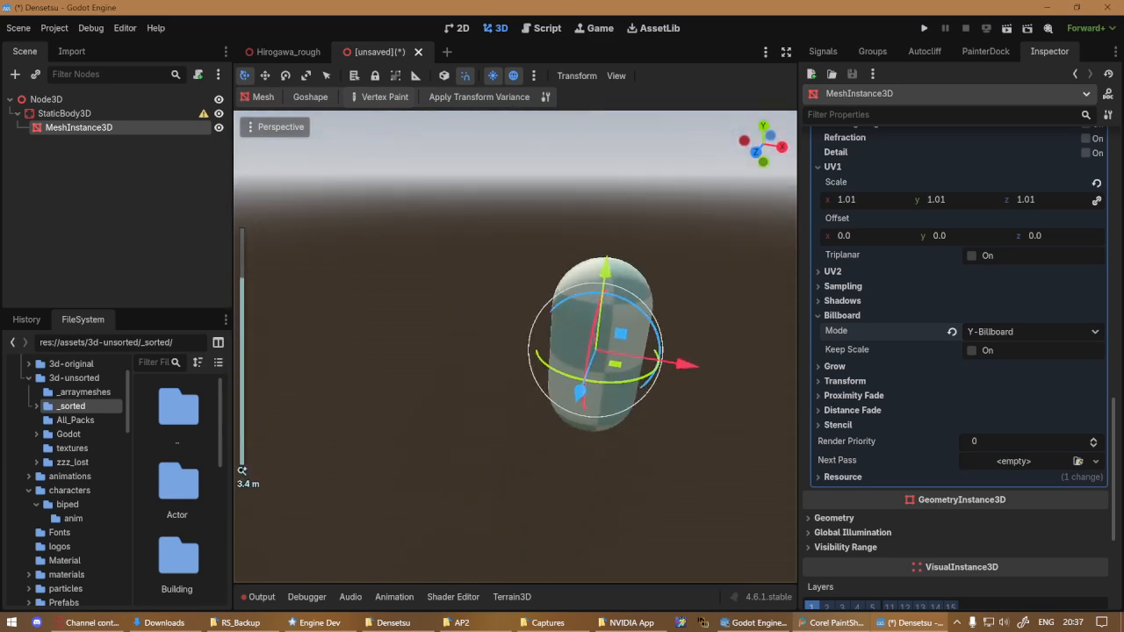
middle_click_drag(404, 488, 724, 458)
Switch the Billboard mode to Particle Billboard and inspect the capsule.
left_click(1006, 334)
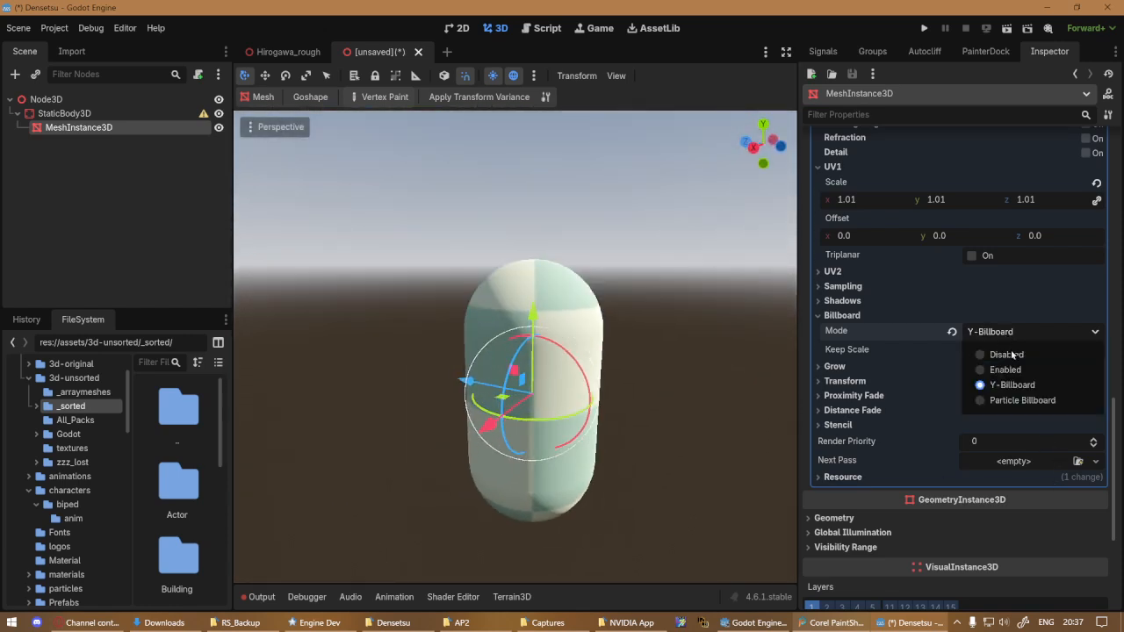
left_click(1009, 402)
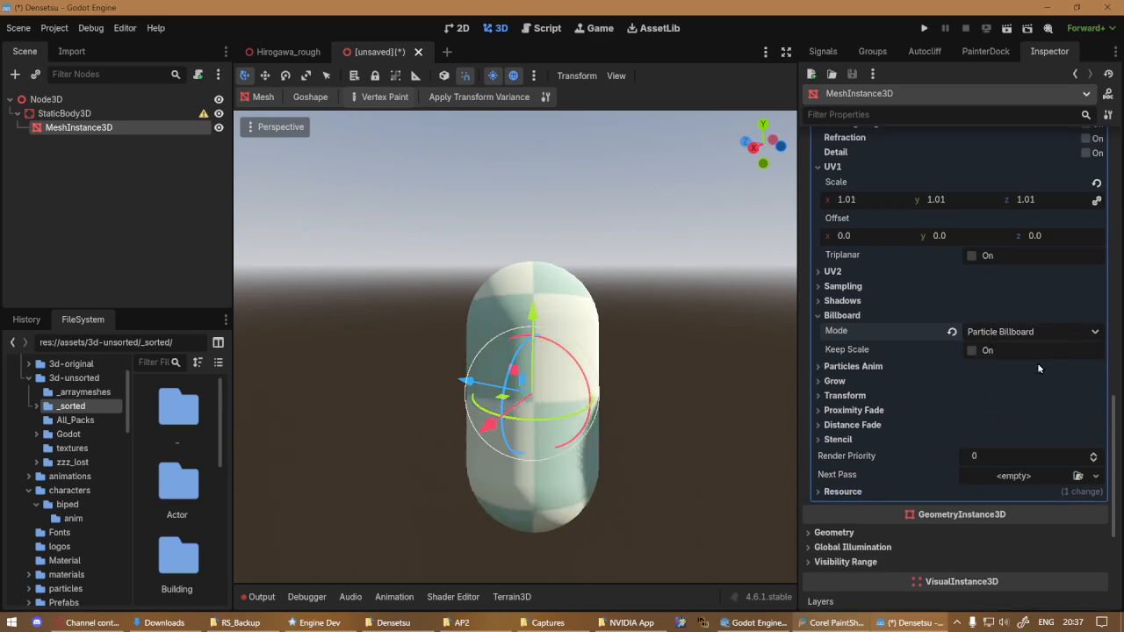
middle_click_drag(562, 371, 536, 354)
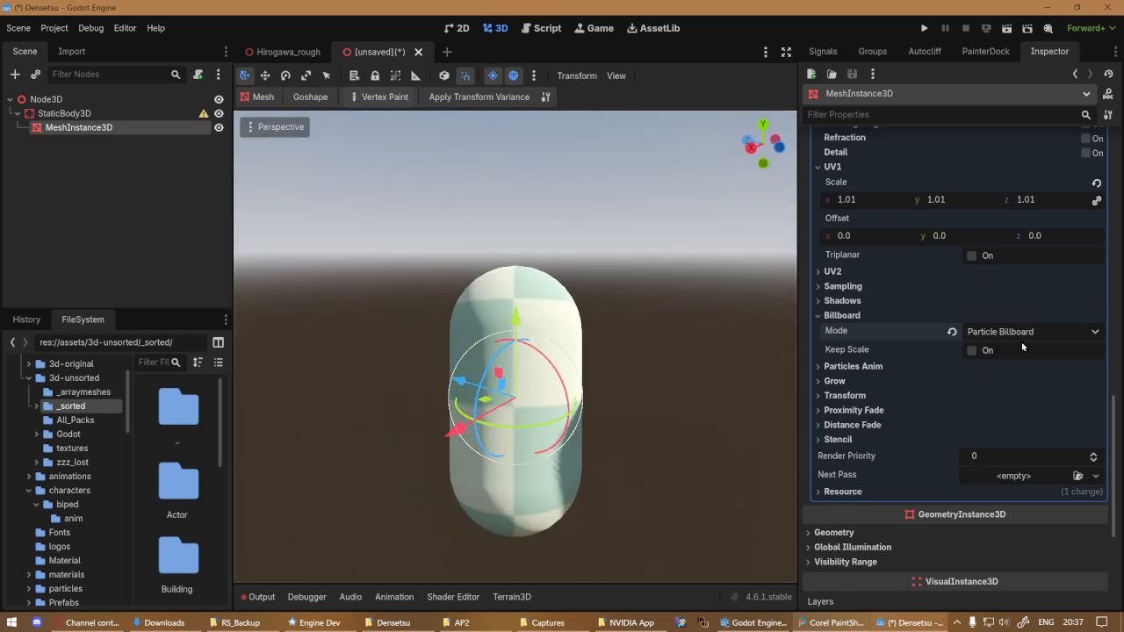
Reset the material's Billboard mode to Disabled and collapse the Billboard settings.
left_click(973, 332)
left_click(952, 331)
left_click(952, 331)
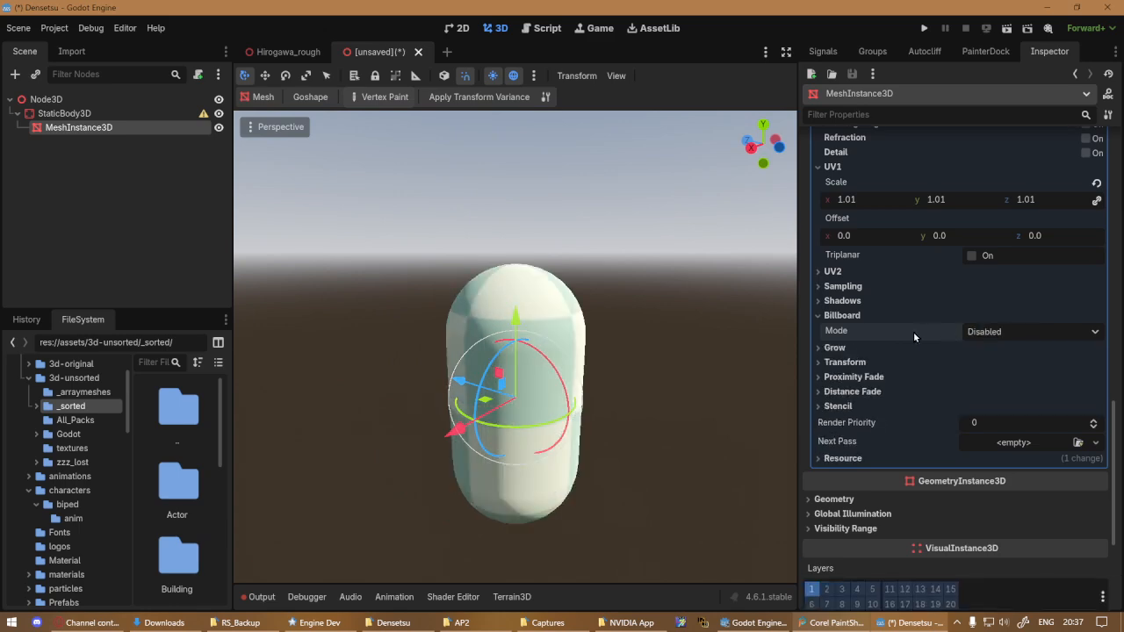
left_click(839, 316)
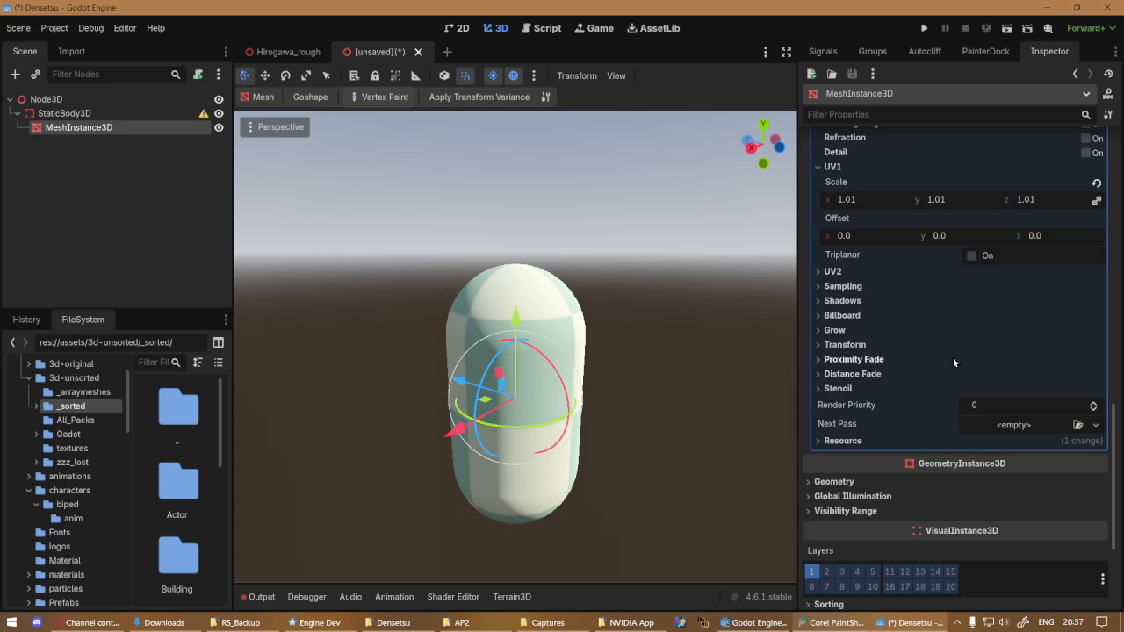
Look through the override material's remaining property sections and examine the textured capsule from another side.
scroll(953, 362, "down", 3)
scroll(954, 361, "up", 9)
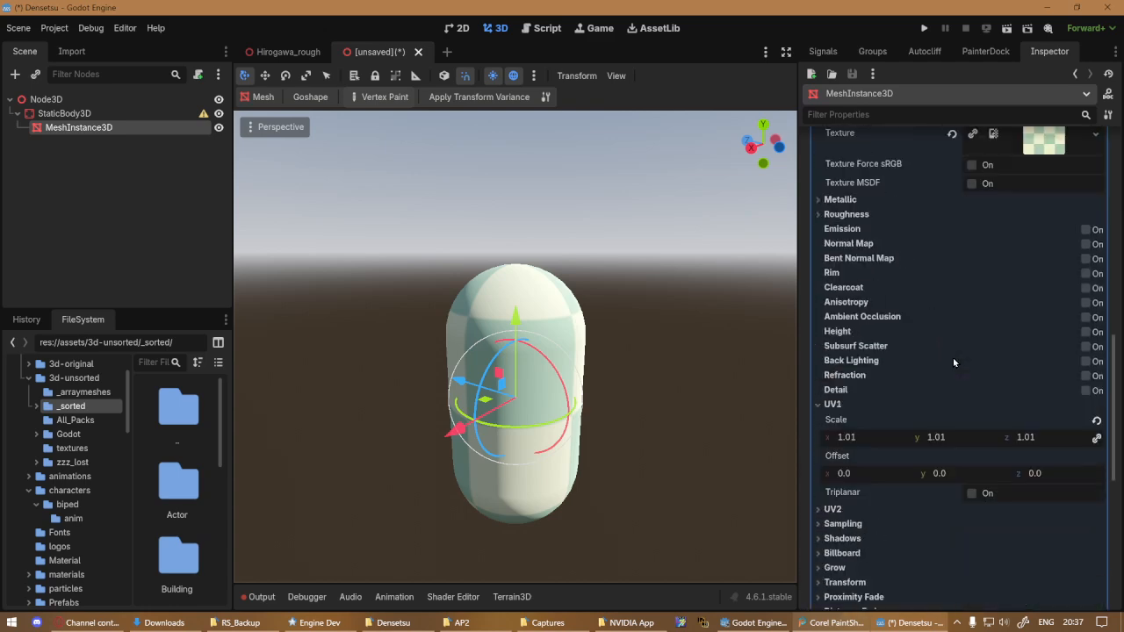
scroll(953, 362, "up", 3)
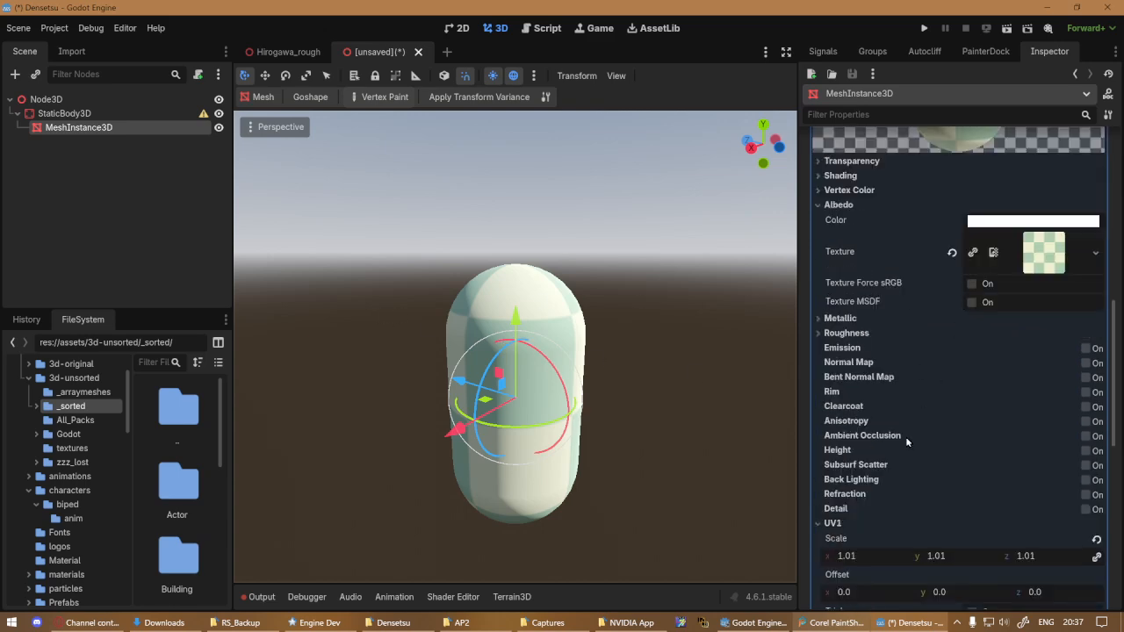
scroll(908, 442, "up", 3)
middle_click_drag(547, 409, 567, 368)
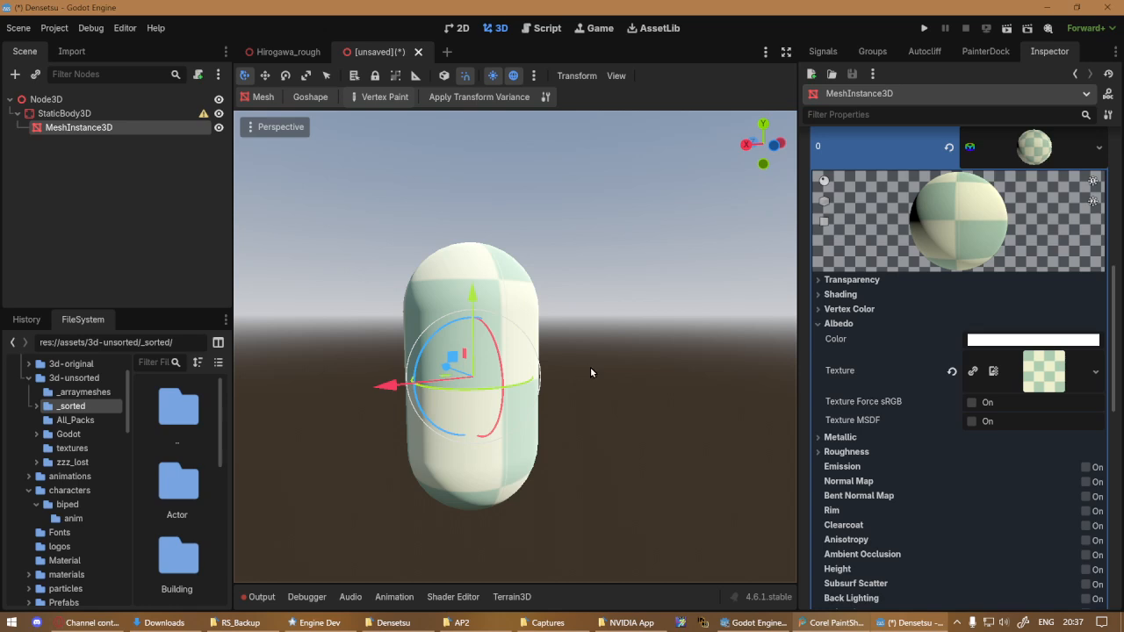
scroll(590, 372, "down", 3)
scroll(590, 373, "up", 3)
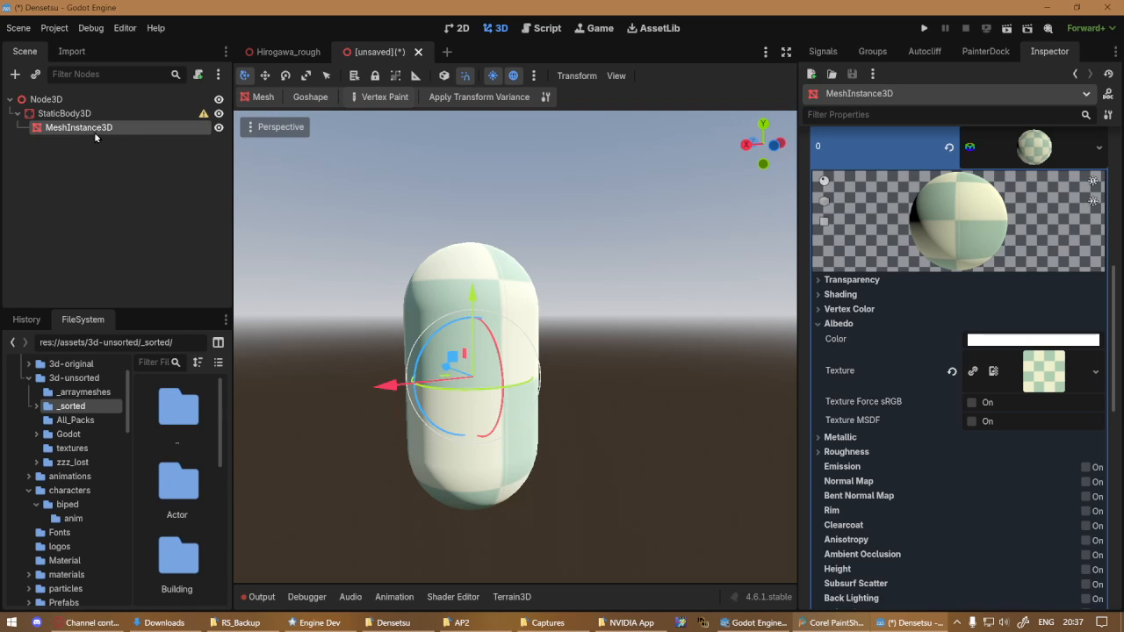
Create a Capsule collision shape for the mesh, placed as Sibling and aligned to the Longest Axis.
left_click(264, 97)
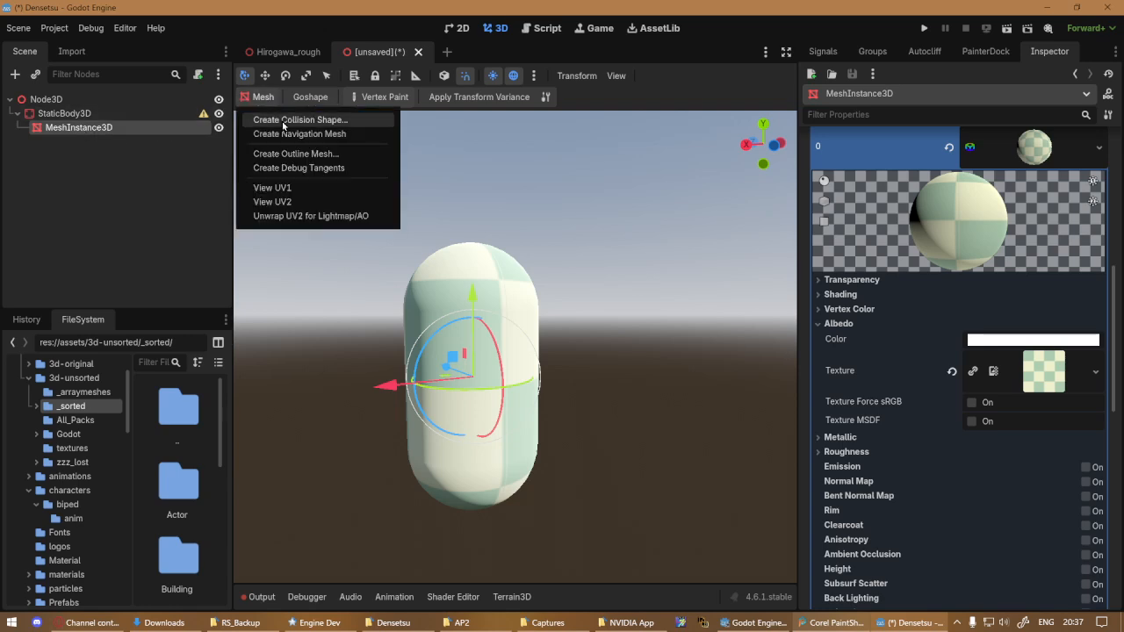
left_click(282, 126)
left_click_drag(586, 211, 698, 225)
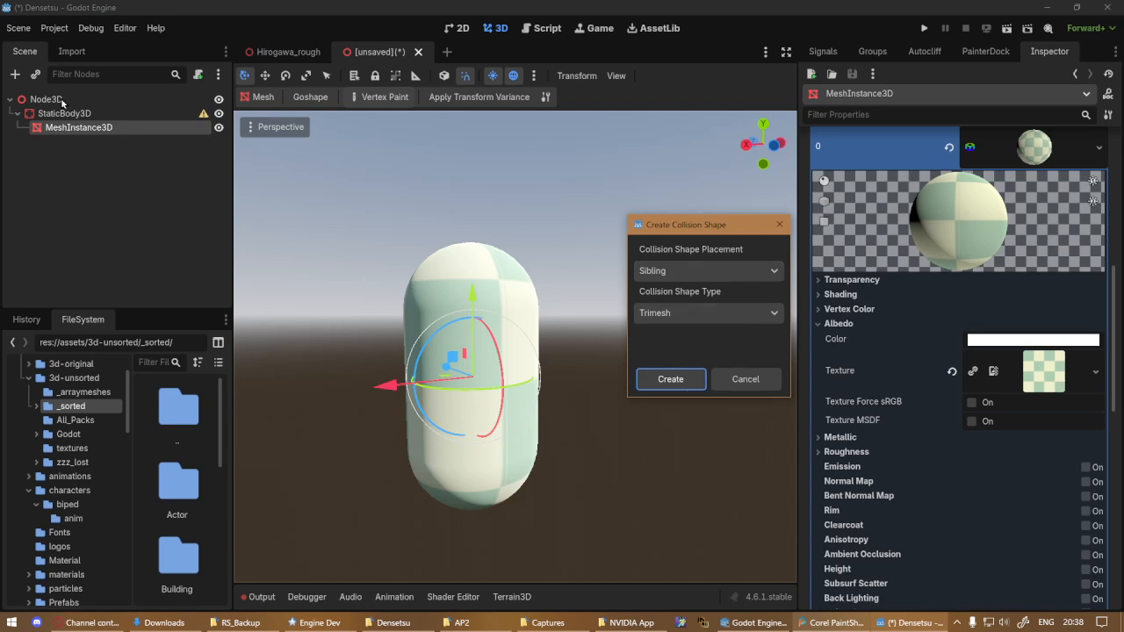
left_click(752, 318)
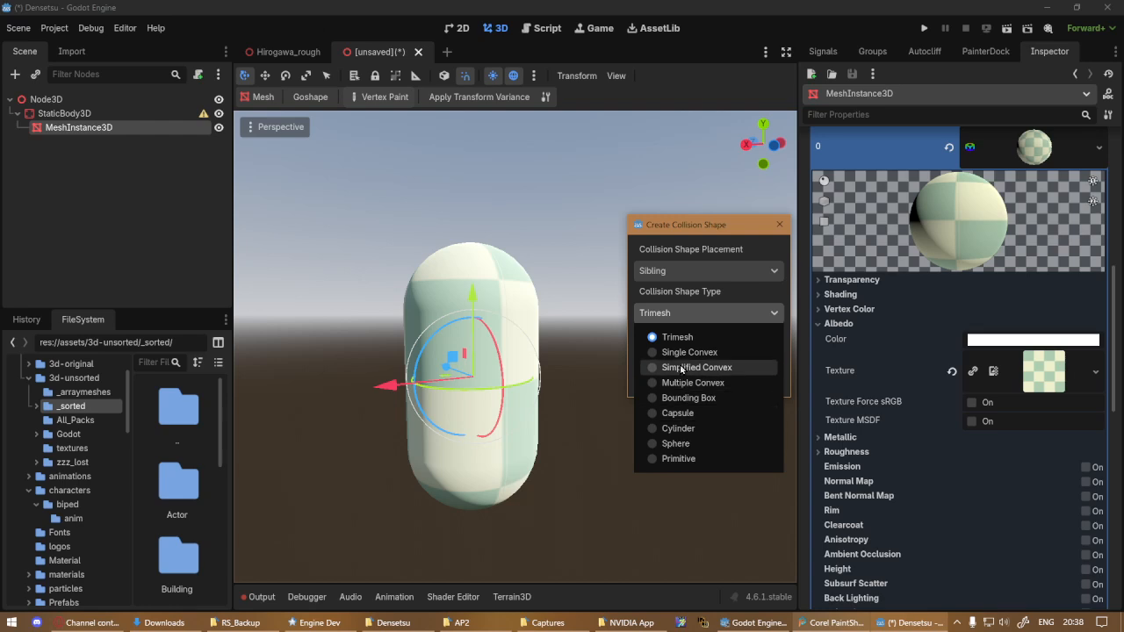
left_click(709, 411)
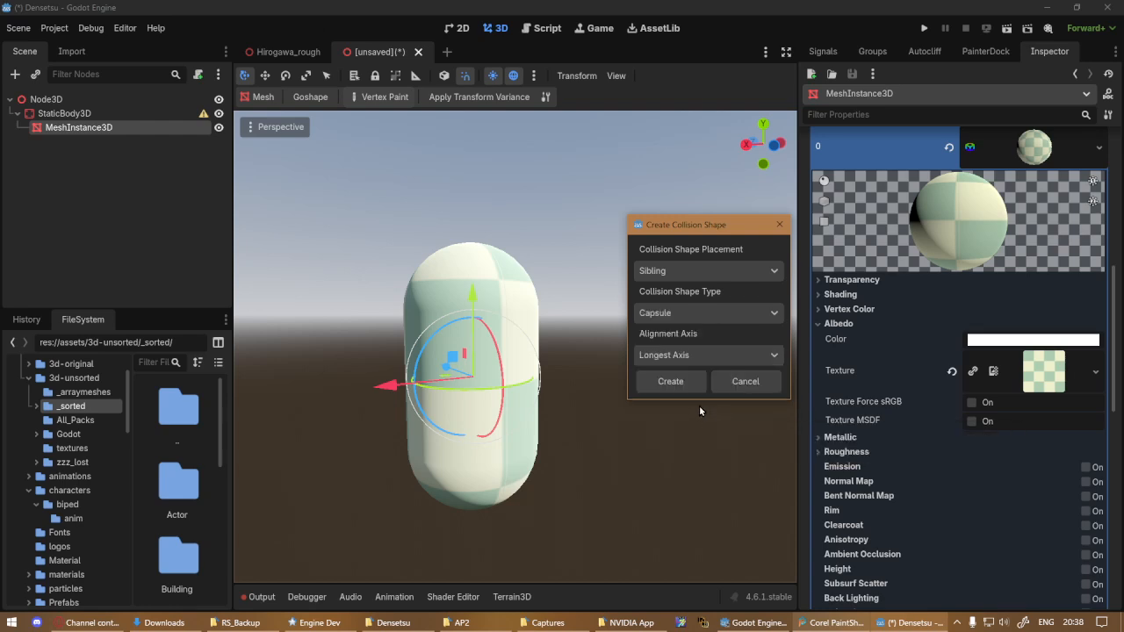
left_click(670, 381)
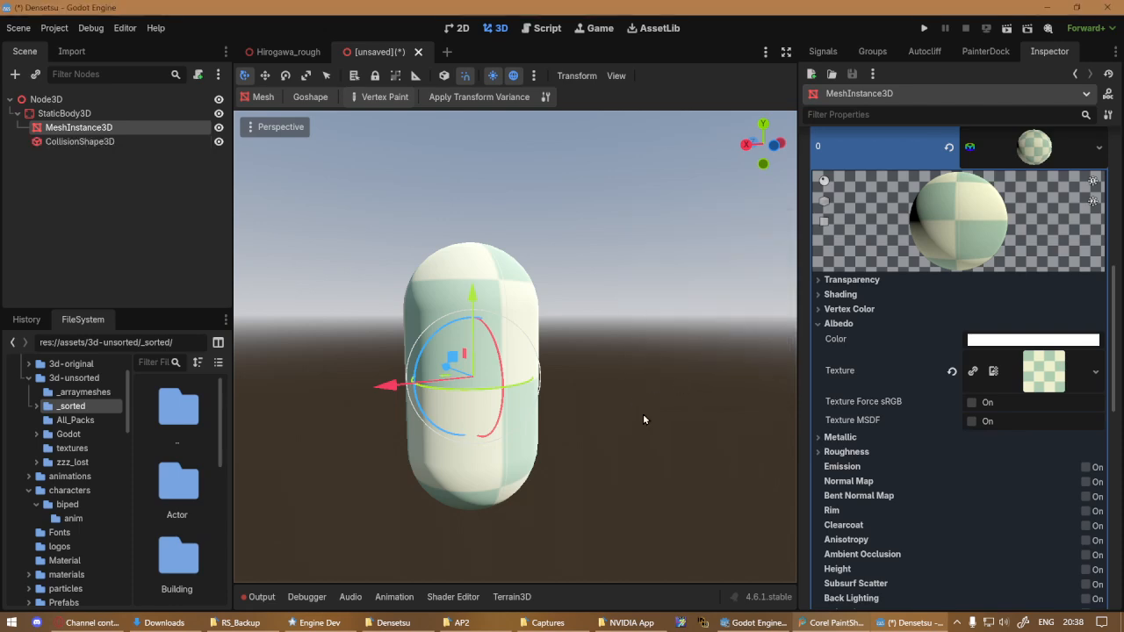
Turn on View Gizmos in the 3D viewport and inspect the outline around the capsule.
middle_click_drag(642, 413, 570, 421)
left_click(266, 132)
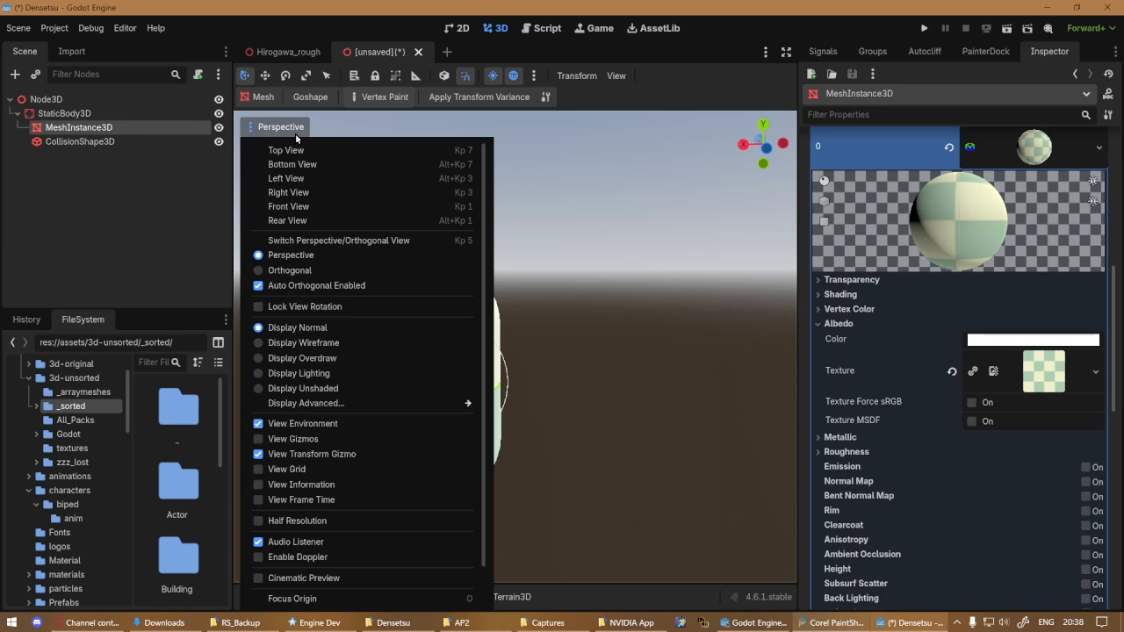
left_click(290, 439)
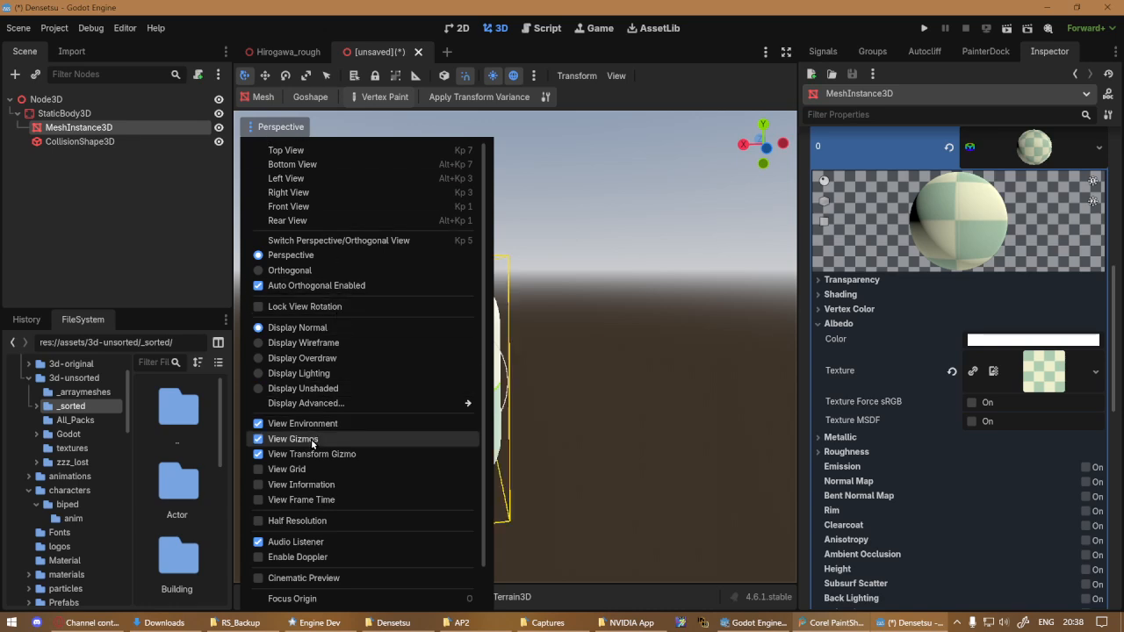
left_click(609, 401)
middle_click_drag(474, 422, 401, 439)
scroll(613, 394, "up", 8)
scroll(547, 422, "up", 3)
scroll(407, 439, "down", 4)
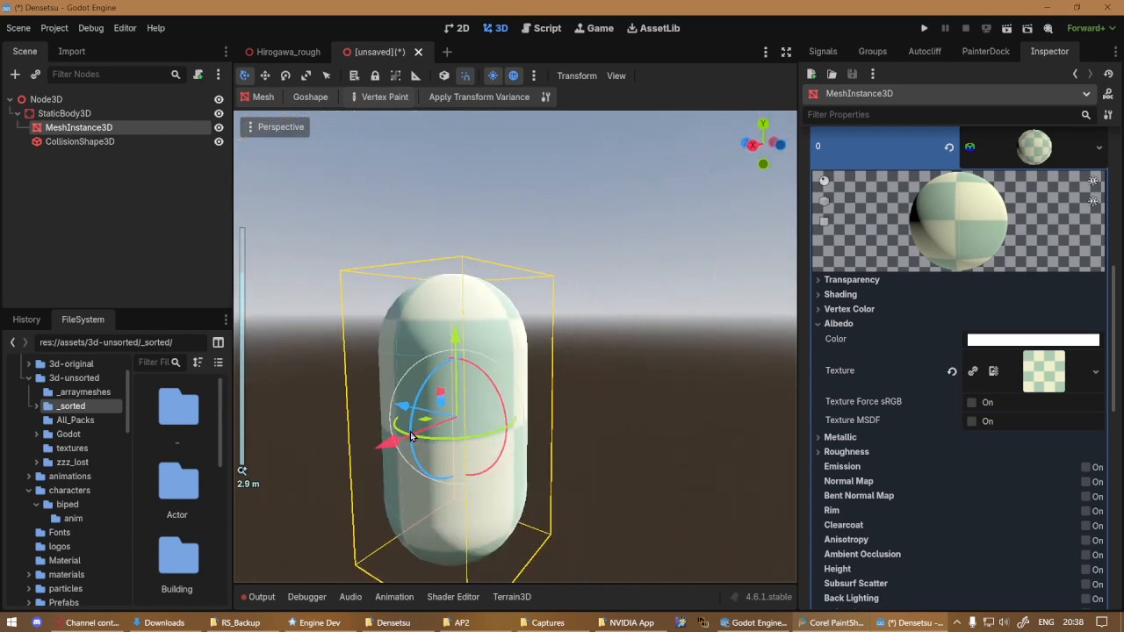
Delete the CollisionShape3D node under the static body and reselect the MeshInstance3D.
left_click(97, 144)
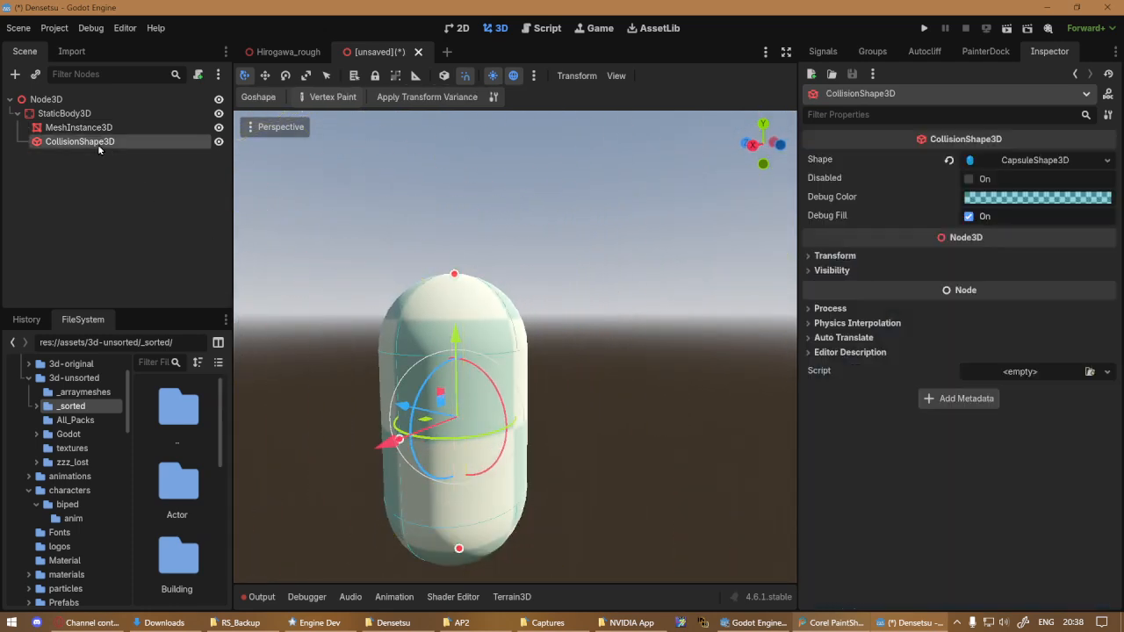
key("Delete")
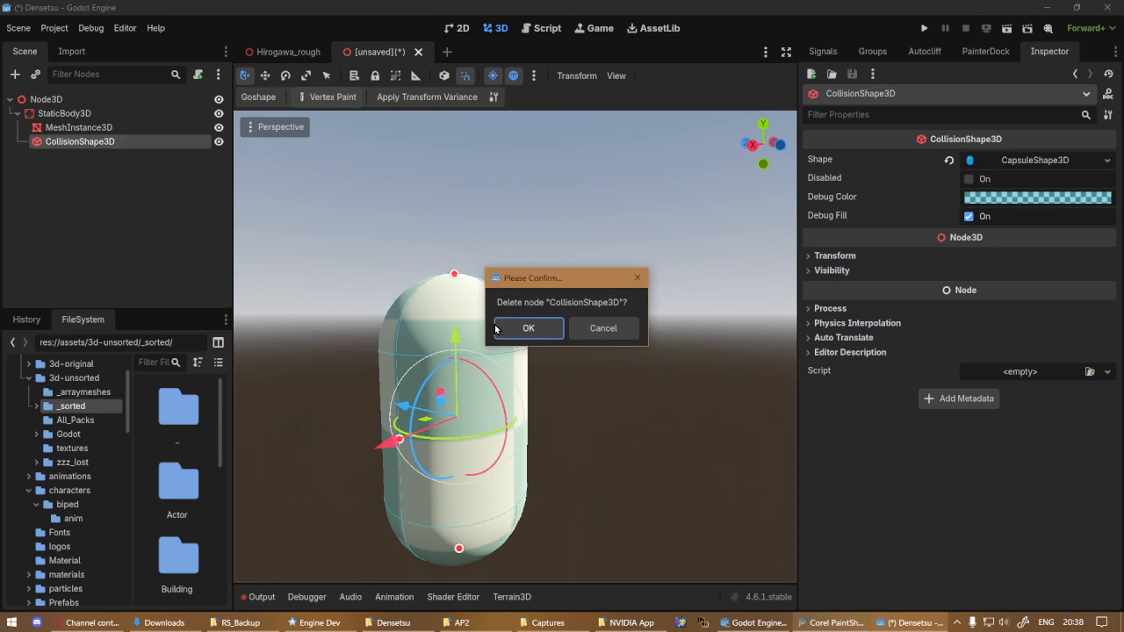
left_click(534, 328)
left_click(280, 130)
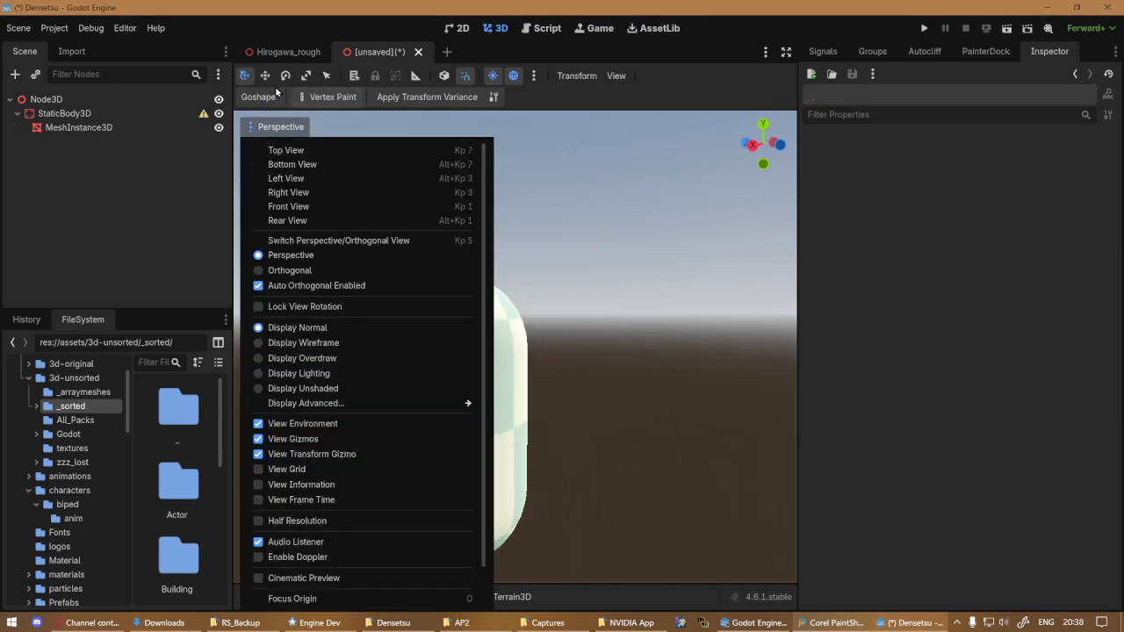
left_click(276, 92)
left_click(79, 127)
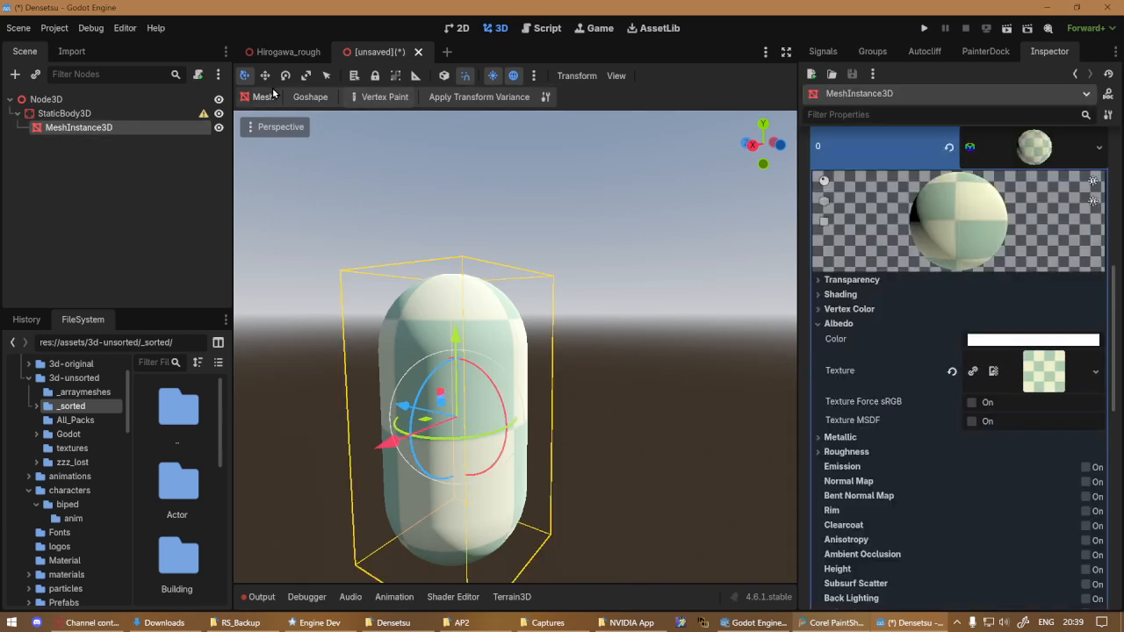
Create a Single Convex collision shape for the MeshInstance3D, placed as Sibling.
left_click(267, 96)
left_click(309, 123)
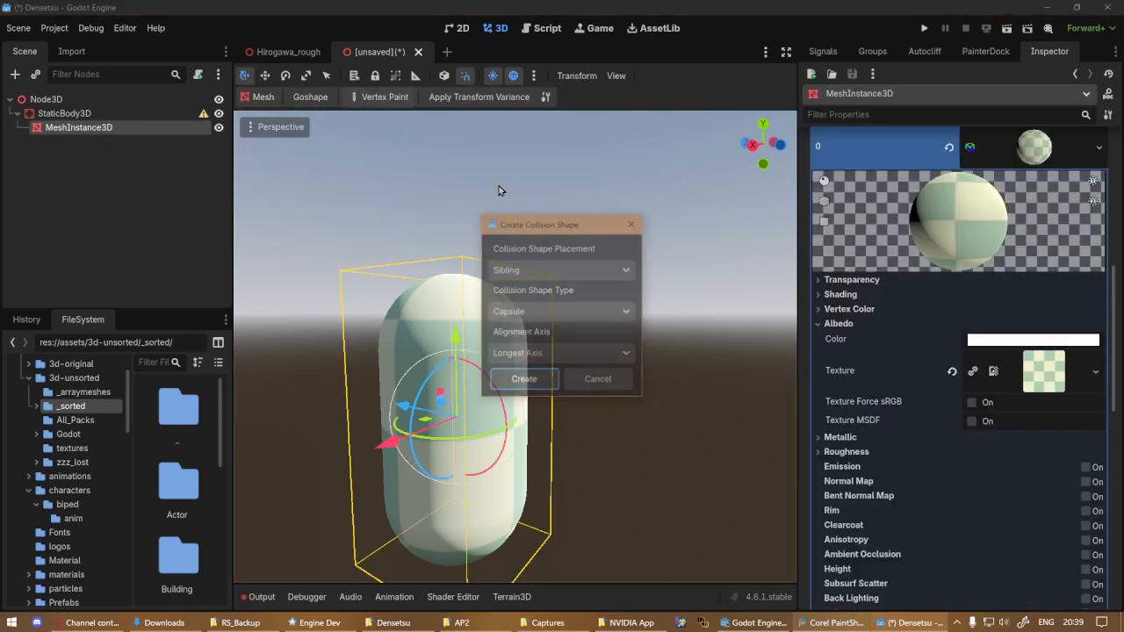
left_click(583, 312)
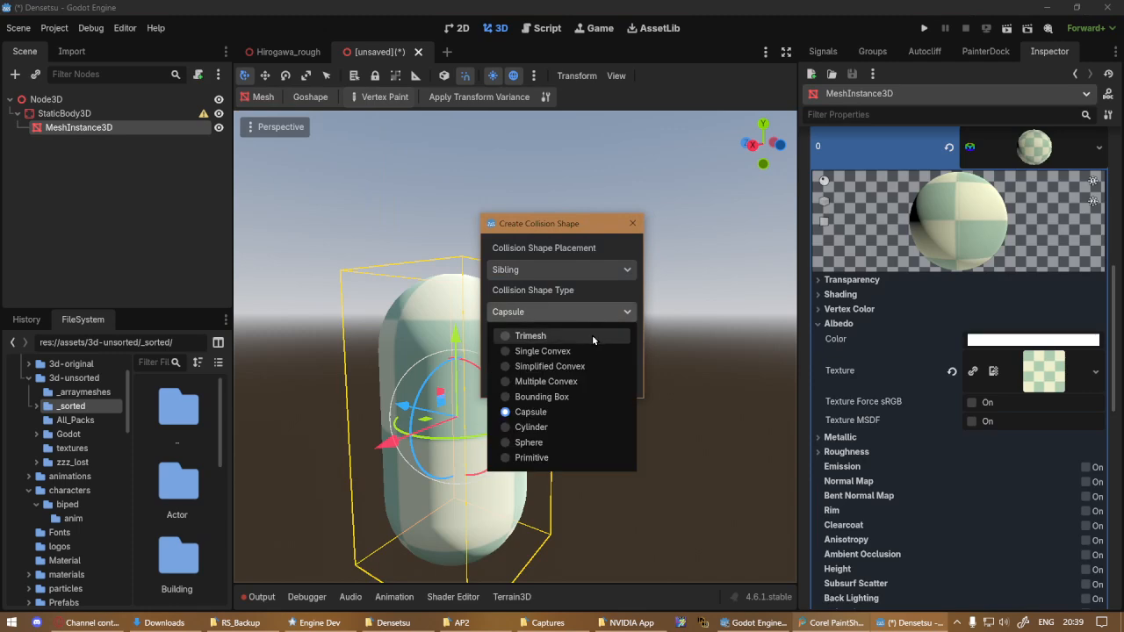
left_click(569, 351)
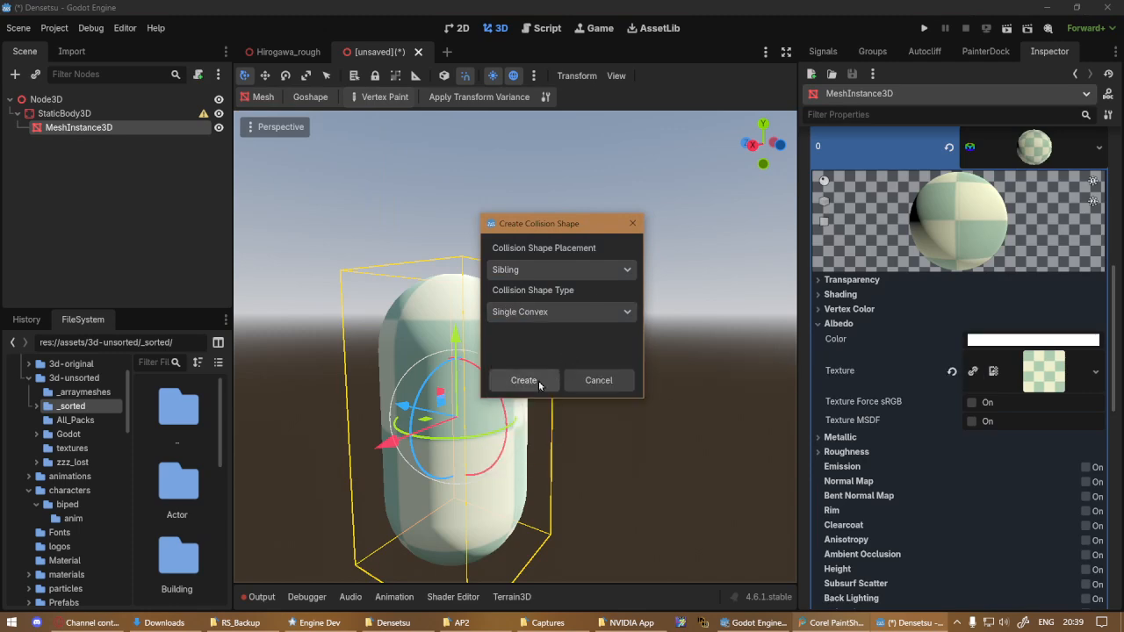
left_click(522, 382)
Inspect the convex collision outline around the capsule up close and from another side, and undo the shape's creation.
middle_click_drag(475, 401, 639, 396)
scroll(639, 396, "up", 5)
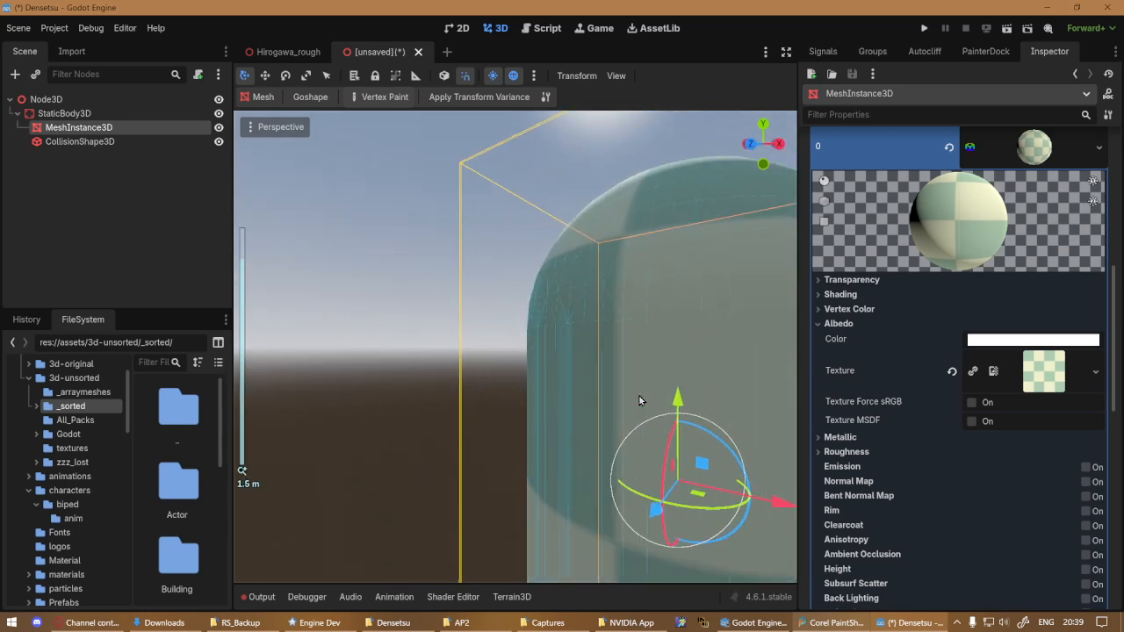
scroll(639, 396, "up", 4)
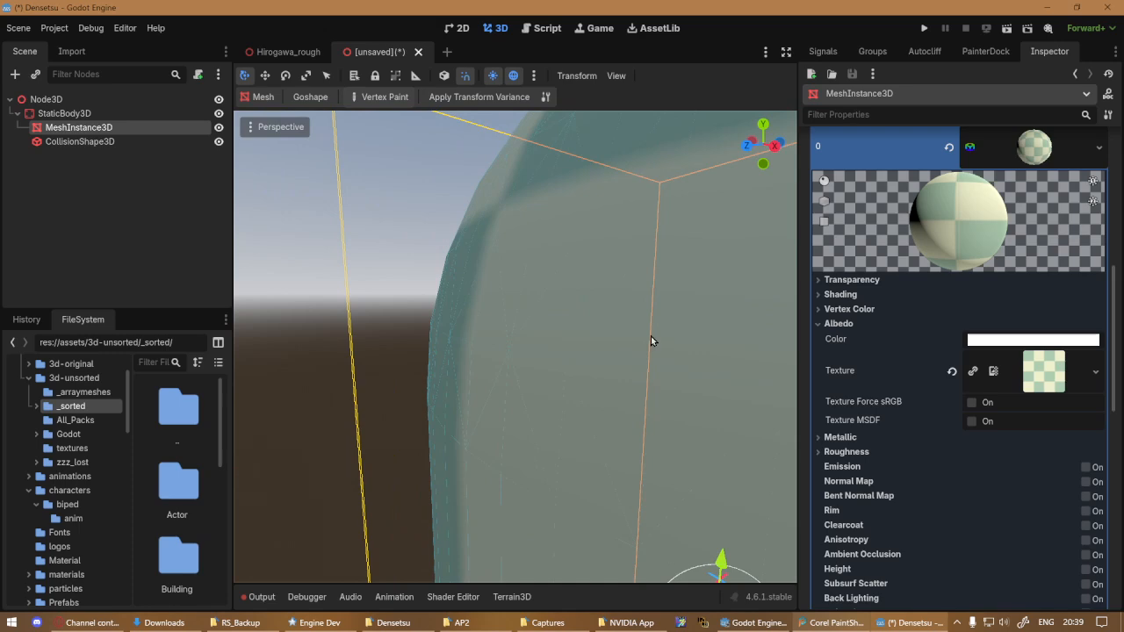
scroll(650, 336, "down", 8)
middle_click_drag(562, 335, 592, 324)
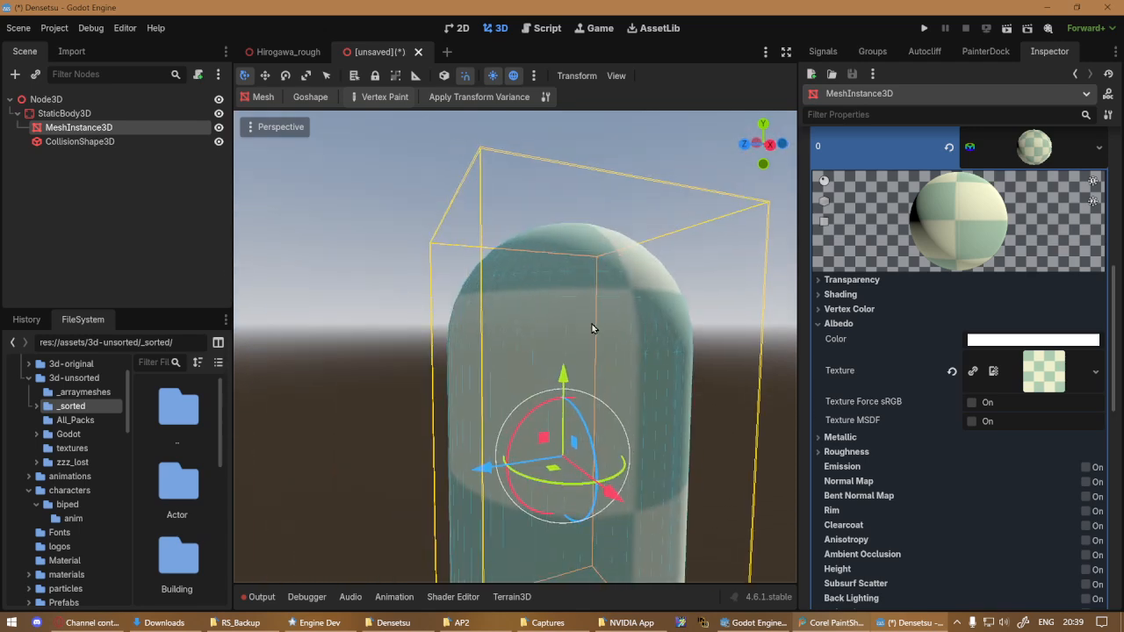
scroll(422, 404, "down", 5)
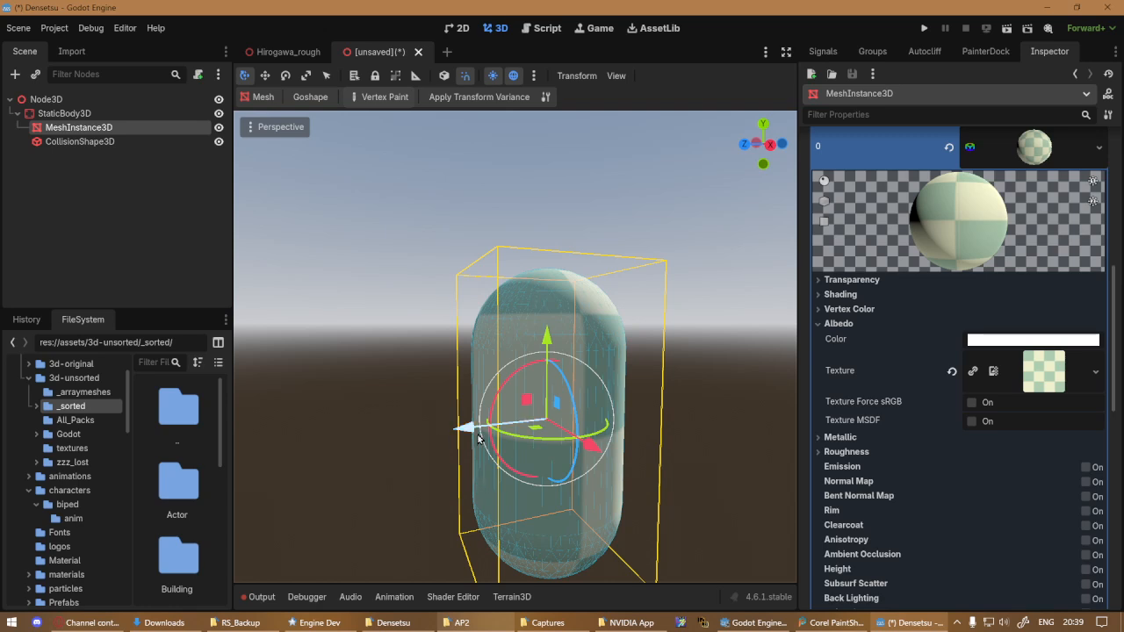
key("ctrl+z")
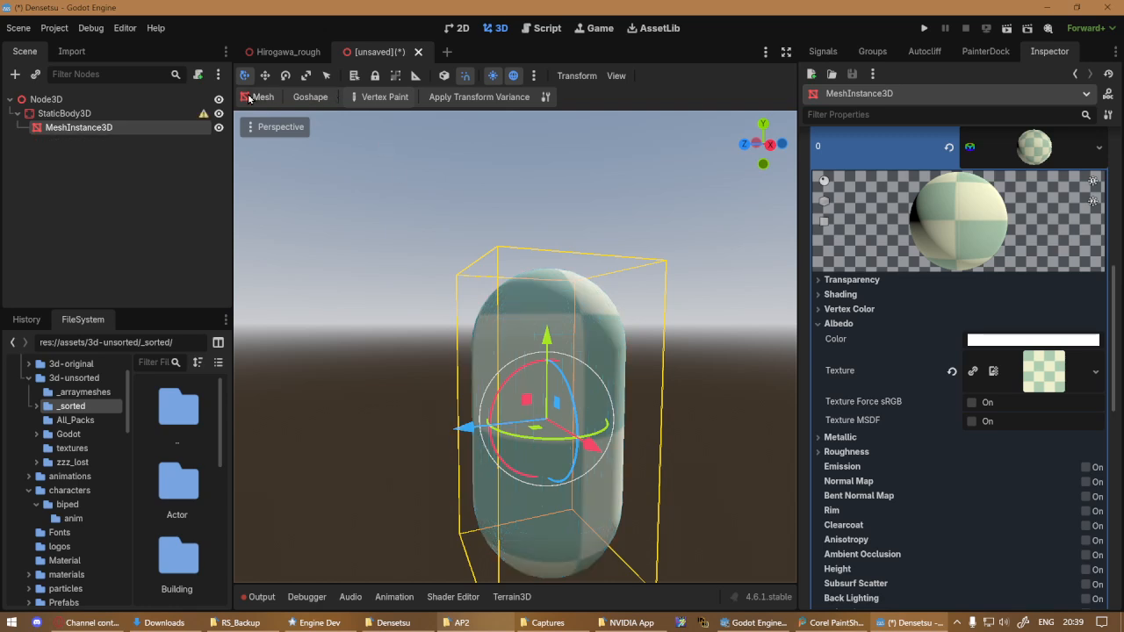
left_click(257, 97)
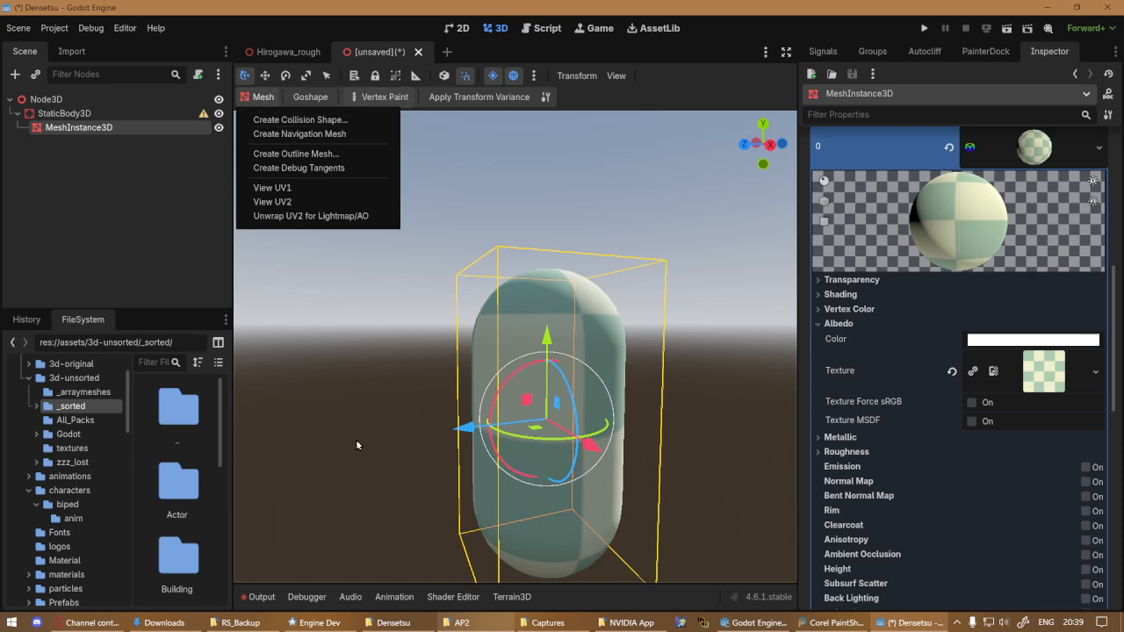
left_click(235, 117)
left_click(258, 96)
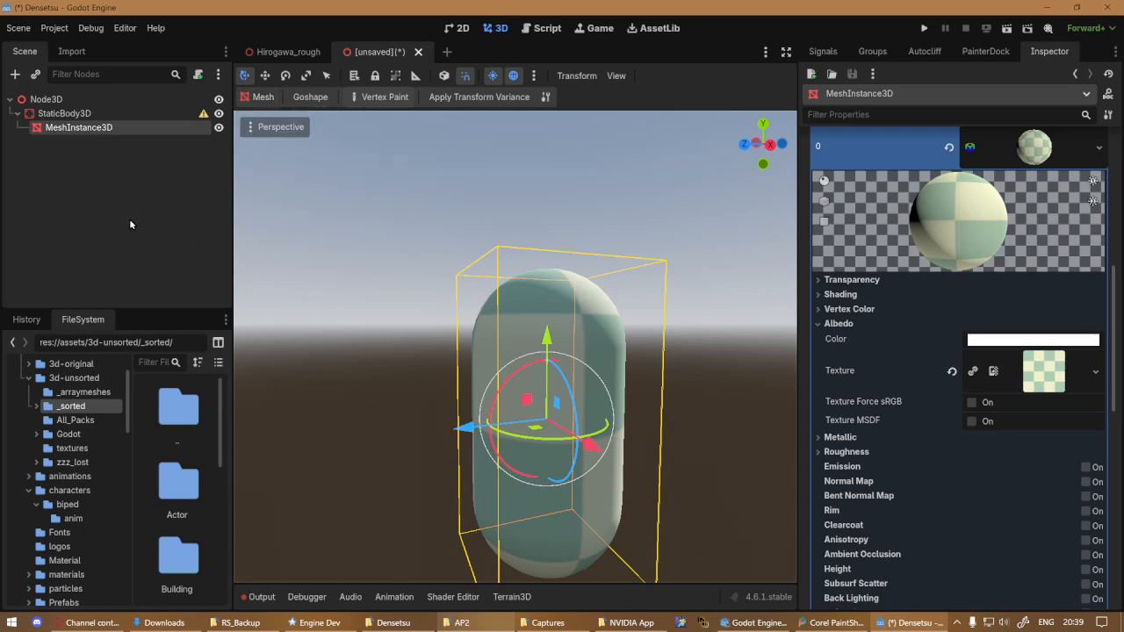
left_click(54, 27)
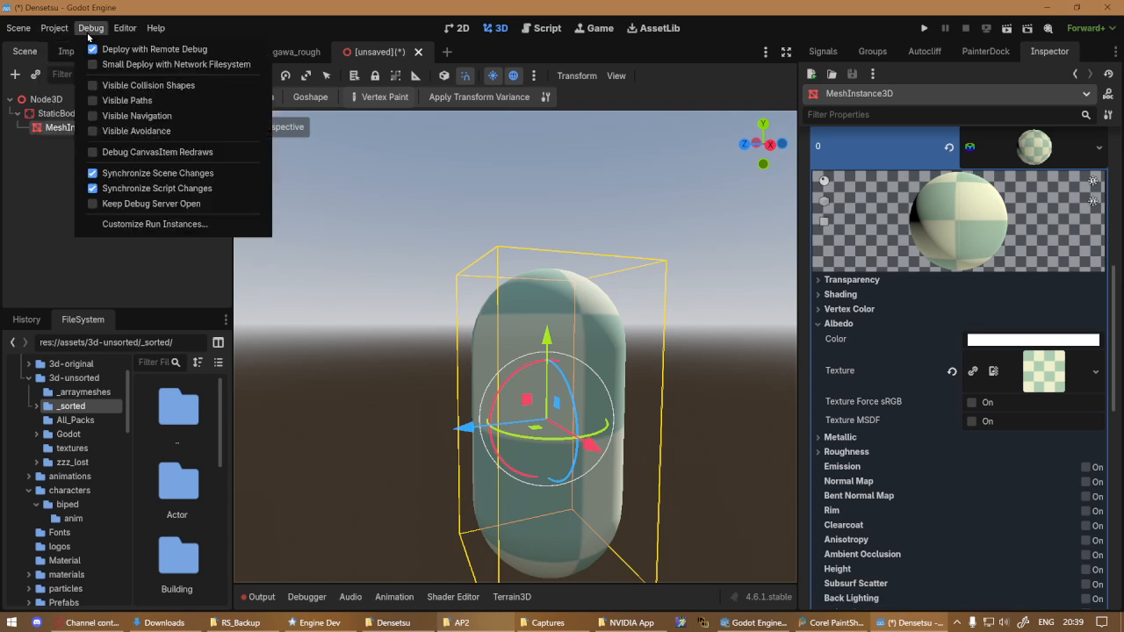
mouse_move(91, 28)
left_click(109, 265)
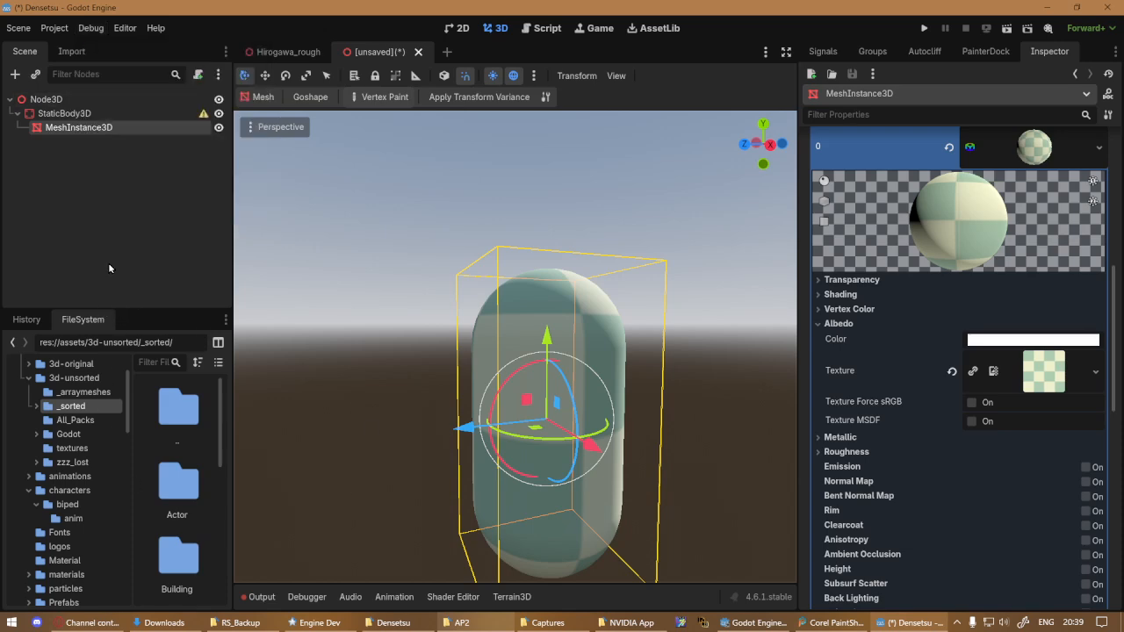